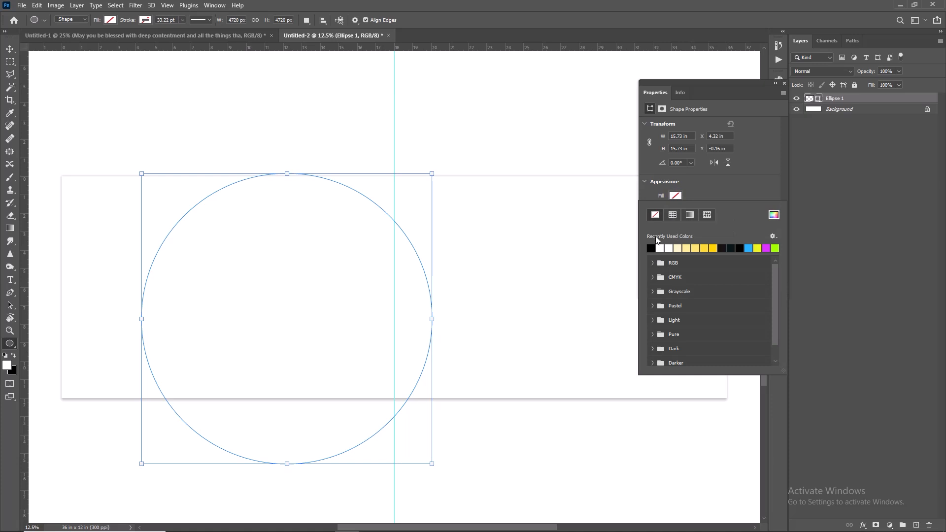
Fill the large circle with black and move it down and slightly right so its lower part runs off the canvas.
click(651, 248)
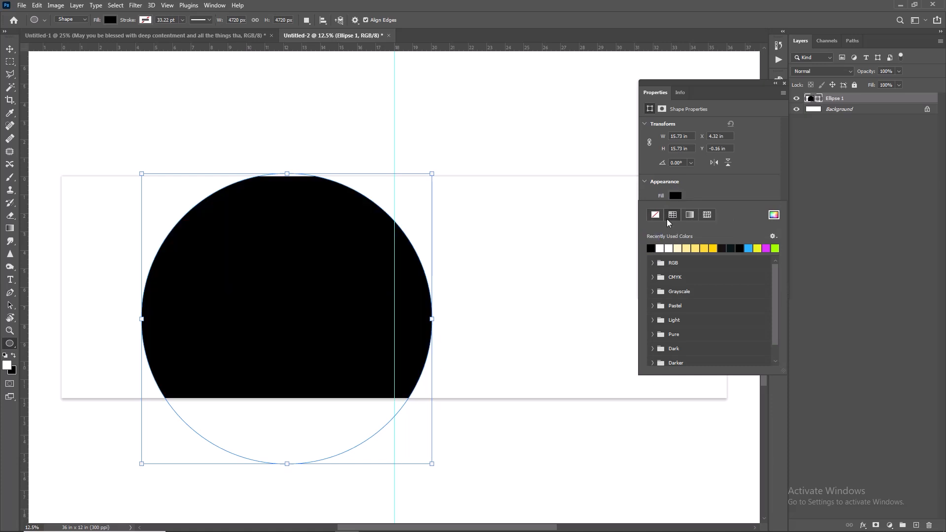
key(v)
mouse_move(282, 254)
mouse_down()
mouse_move(299, 317)
mouse_move(326, 318)
mouse_move(294, 310)
mouse_up()
Rasterize the black circle's layer and cut away its lower-left part along a diagonal polygonal selection, then deselect.
click(9, 74)
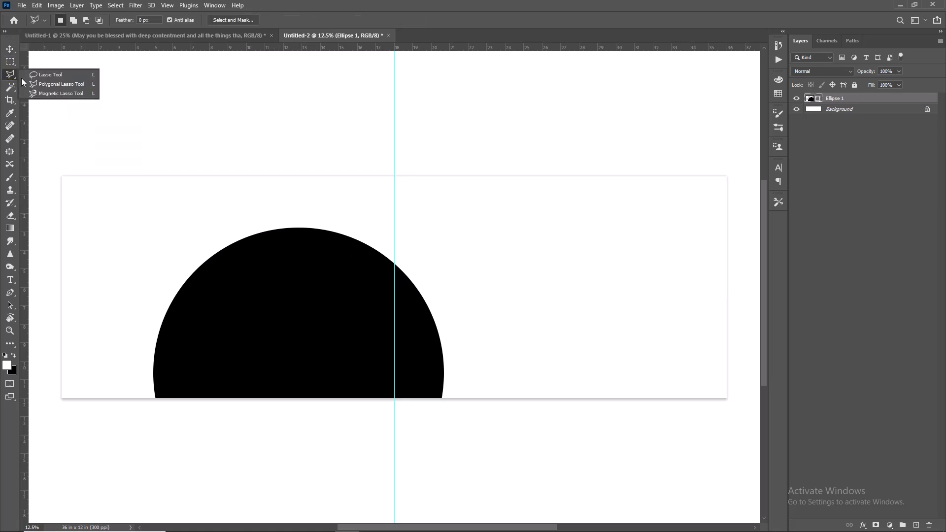
click(42, 84)
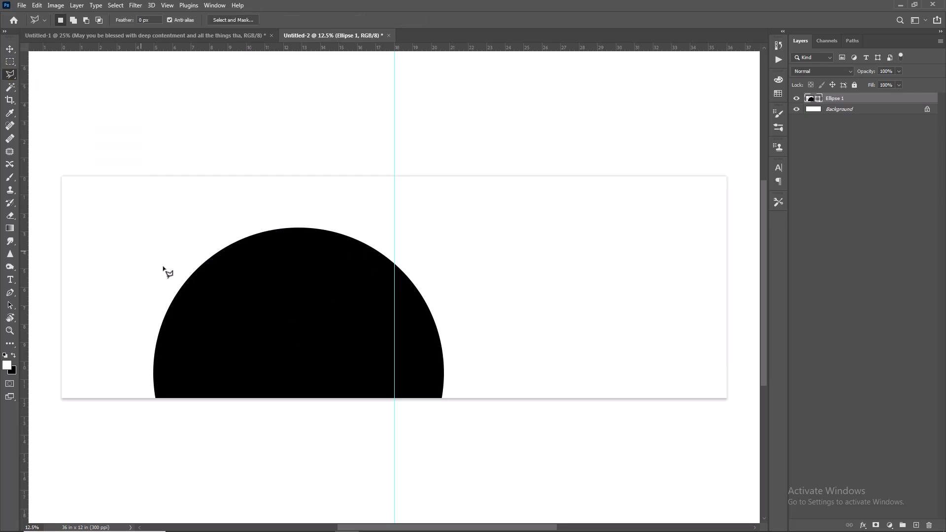
click(212, 452)
click(118, 433)
click(137, 334)
click(185, 271)
right_click(841, 99)
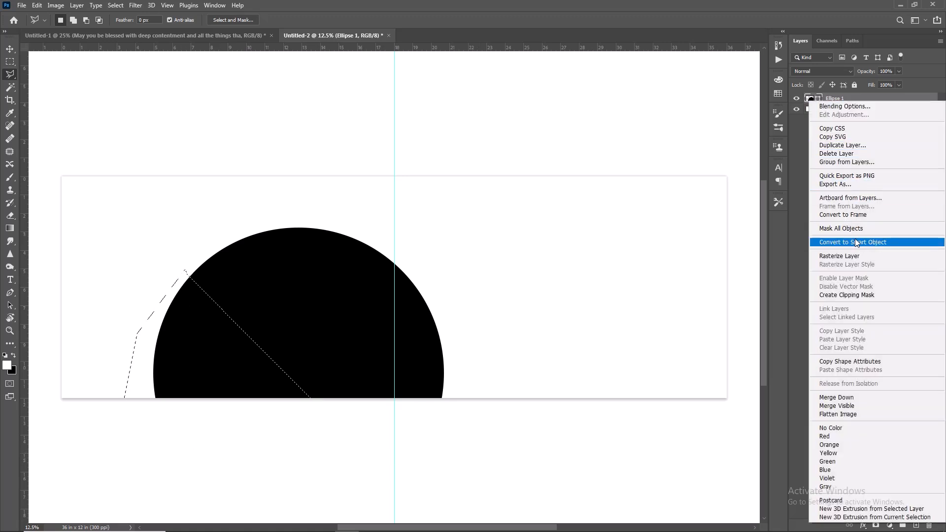
click(857, 255)
key(Delete)
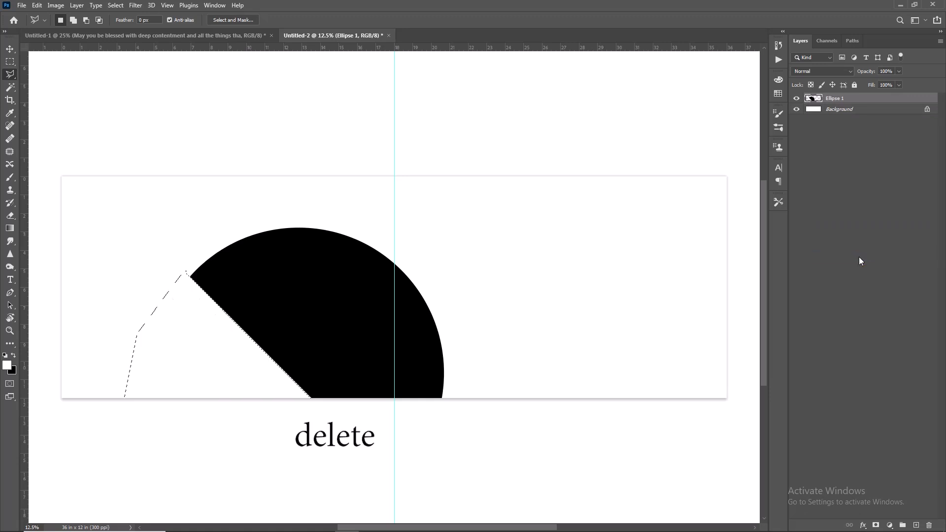
key(ctrl+d)
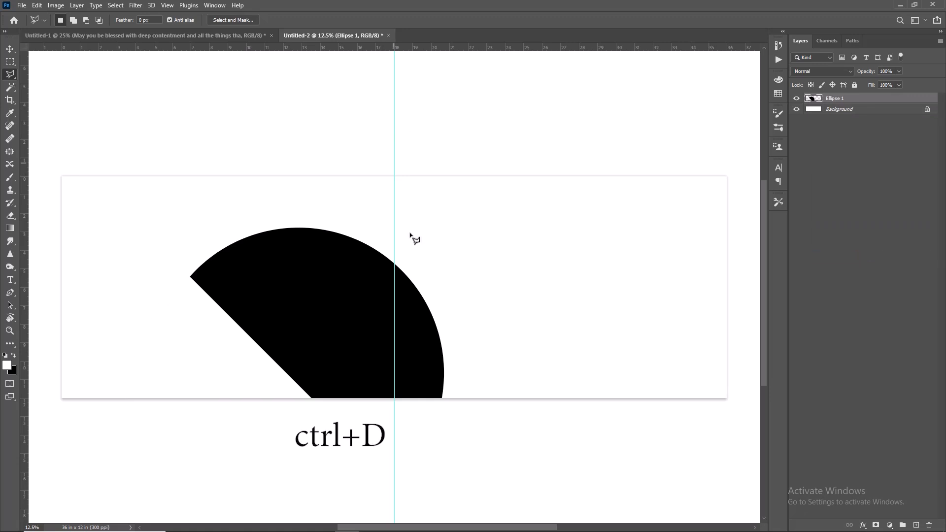
Cut off the part of the black shape that lies right of the vertical guide using a polygonal selection.
click(395, 410)
click(459, 409)
double_click(459, 244)
key(Delete)
key(ctrl+d)
key(v)
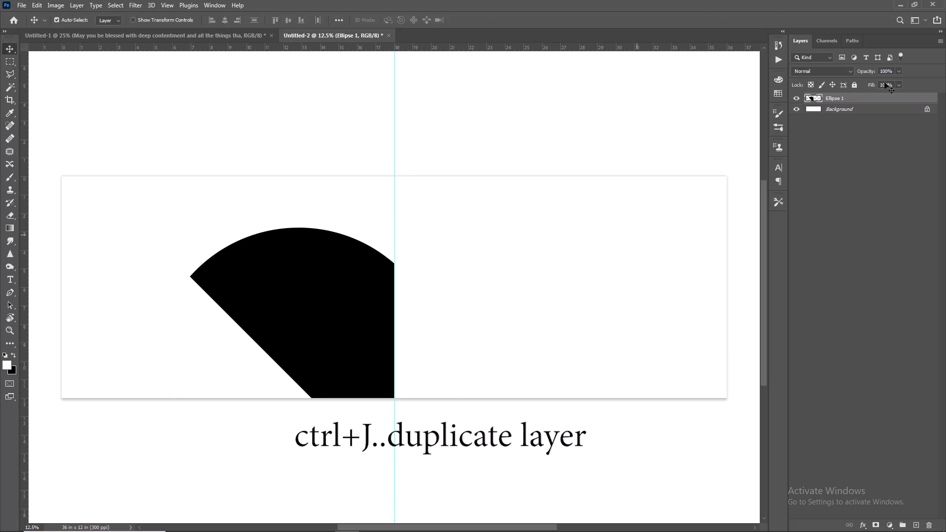
Duplicate the black shape's layer and give the lower one an orange (#e79831) Color Overlay.
key(ctrl+j)
click(861, 112)
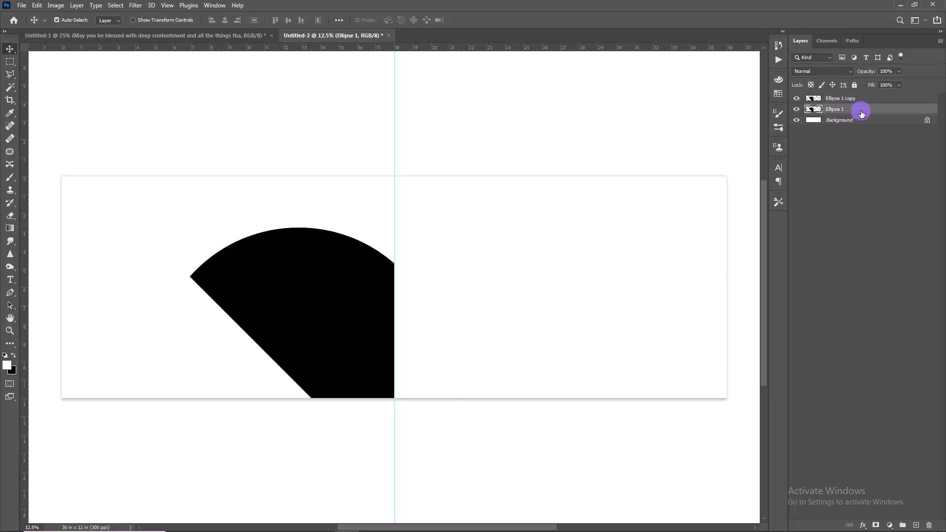
double_click(862, 114)
click(452, 306)
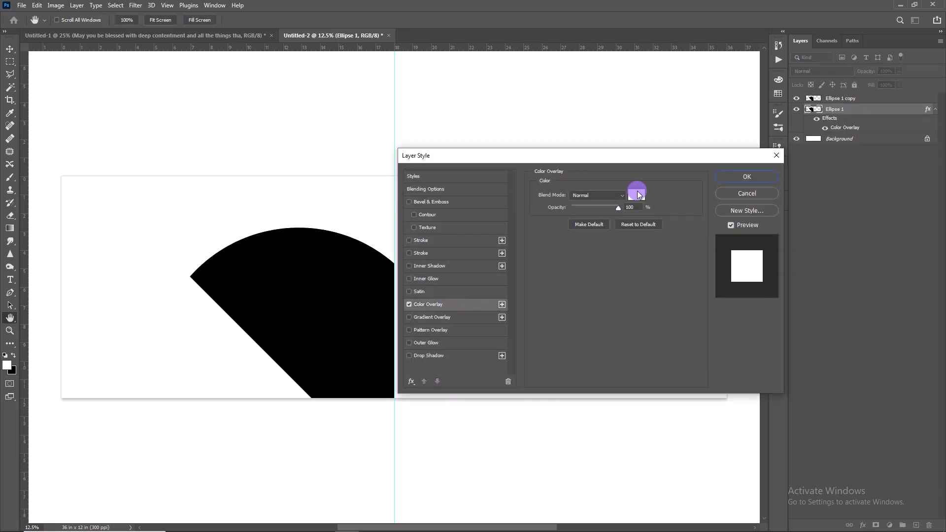
click(637, 193)
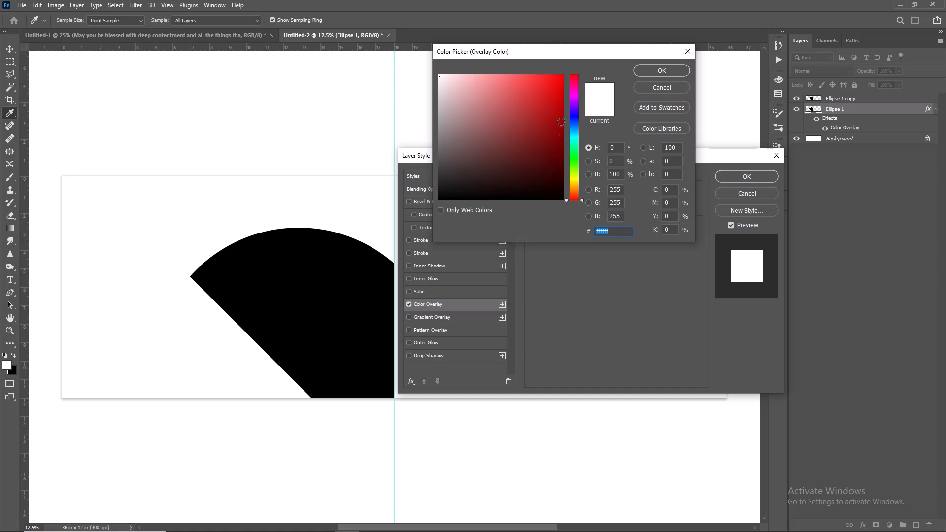
click(572, 190)
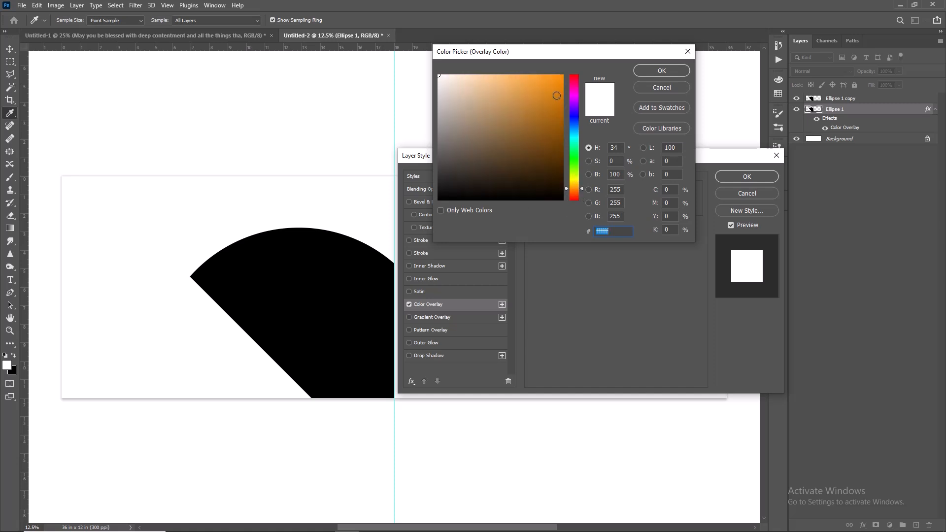
click(554, 92)
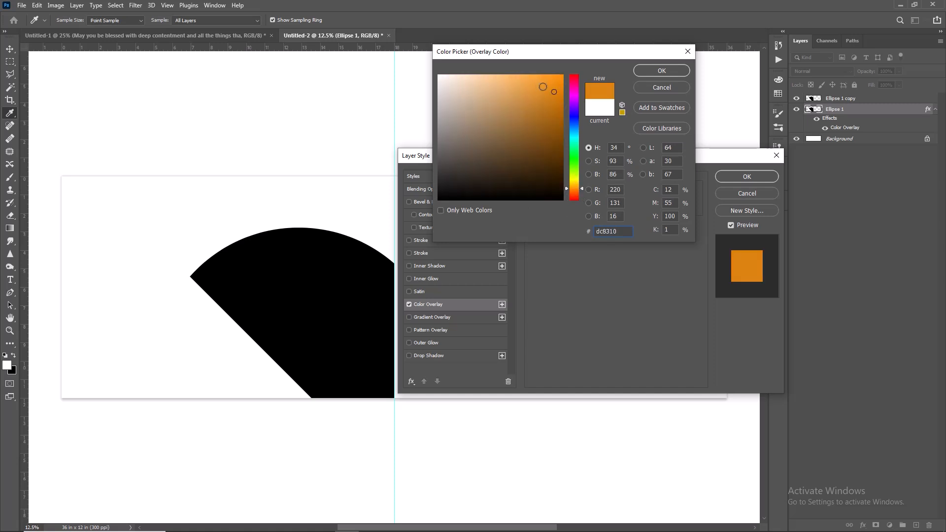
click(662, 71)
click(745, 175)
Nudge the orange shape up and to the left so it shows as a band above the black shape.
key(shift+Up)
key(shift+Up)
key(shift+Up)
key(shift+Up)
key(shift+Left)
key(shift+Left)
key(shift+Left)
key(shift+Left)
key(shift+Left)
key(shift+Right)
key(shift+Up)
key(shift+Left)
key(shift+Left)
key(shift+Right)
key(ctrl+t)
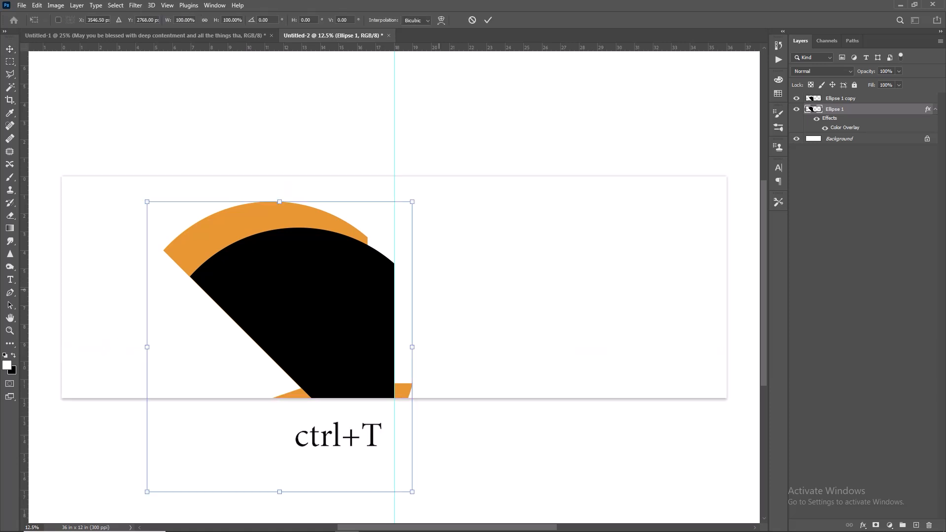
drag(482, 141, 495, 187)
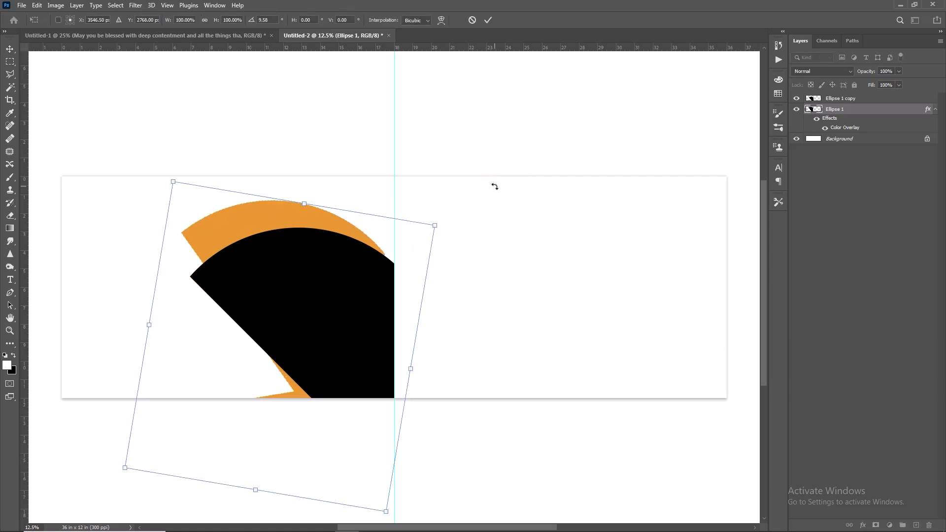
key(ctrl+z)
key(ctrl+z)
Warp the orange shape's upper-right corner slightly downward so its right end tucks behind the black shape.
click(442, 21)
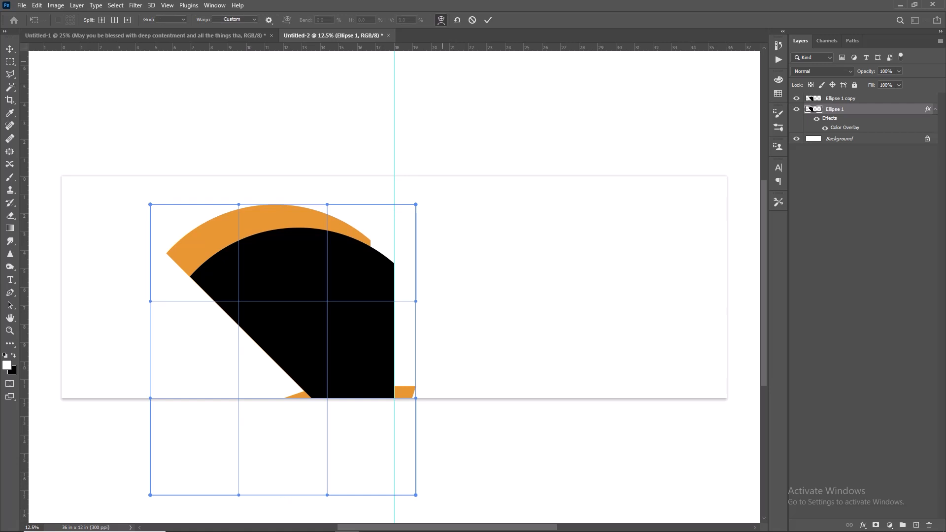
drag(416, 205, 414, 226)
click(488, 20)
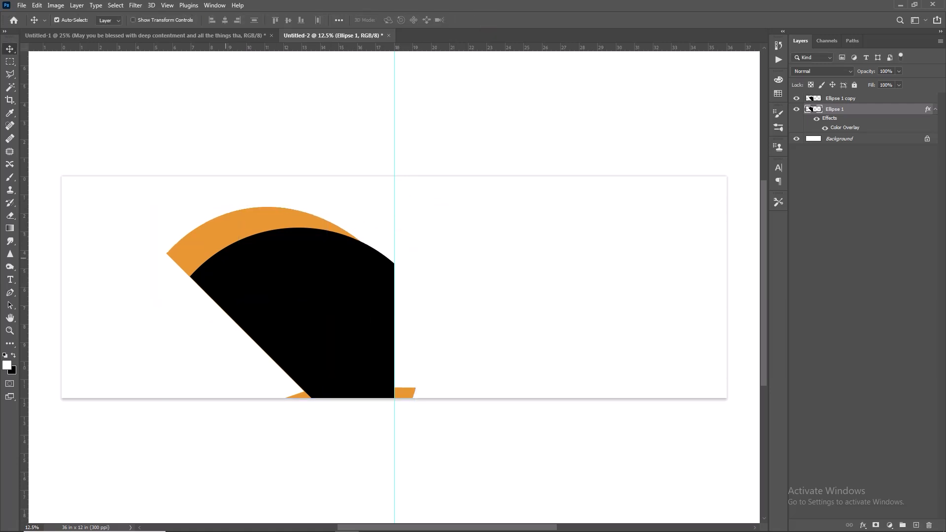
Delete the orange remnants sticking out along the canvas's lower edge with a polygonal selection.
key(l)
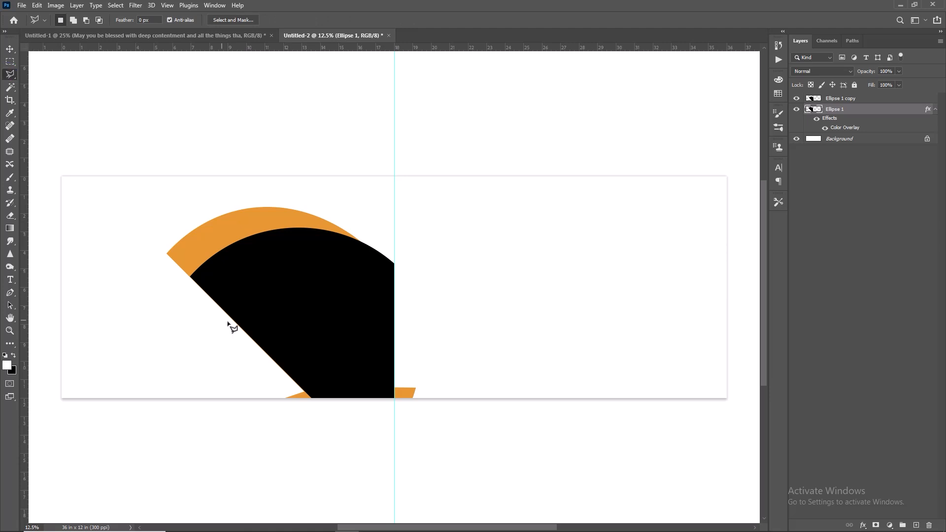
click(250, 425)
click(444, 440)
click(457, 365)
click(394, 341)
click(288, 371)
key(Delete)
Duplicate the orange shape's layer and change the lower one's Color Overlay to a light yellow-orange.
key(ctrl+j)
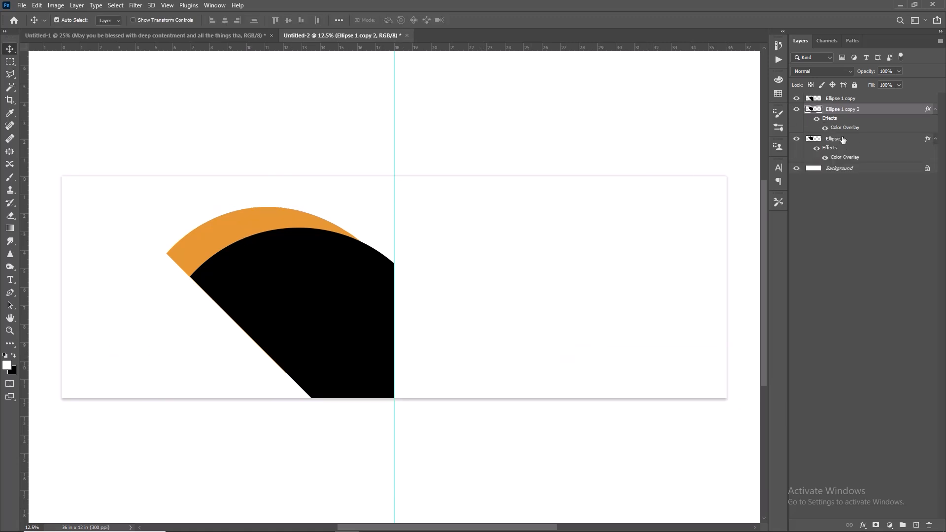
click(843, 139)
double_click(844, 157)
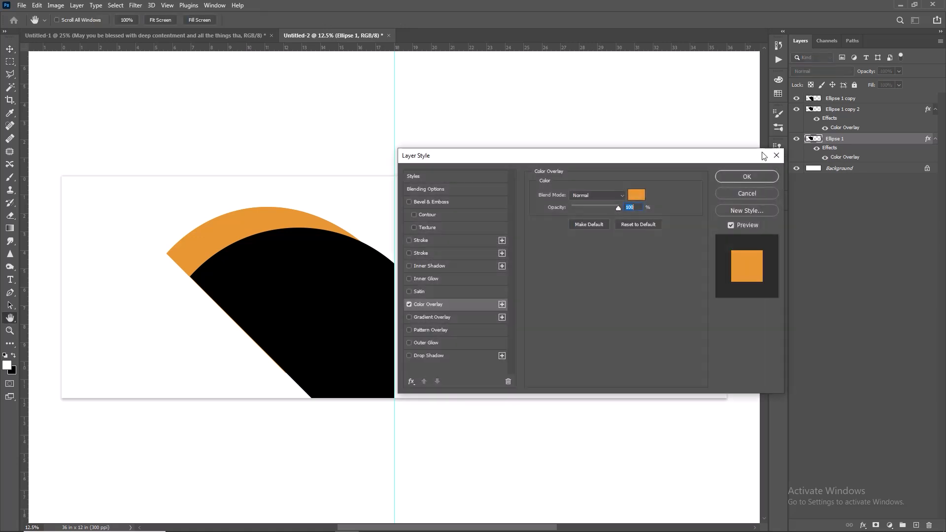
click(637, 195)
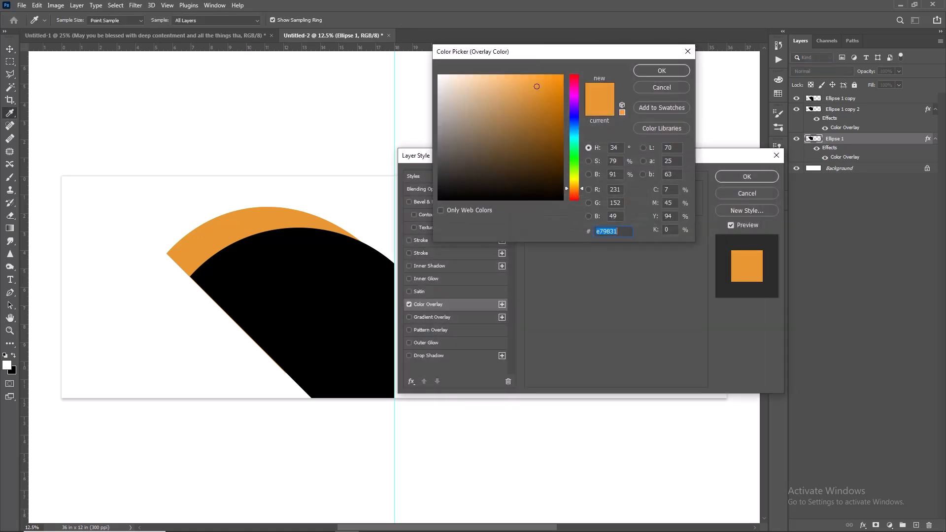
drag(530, 85, 507, 78)
click(661, 72)
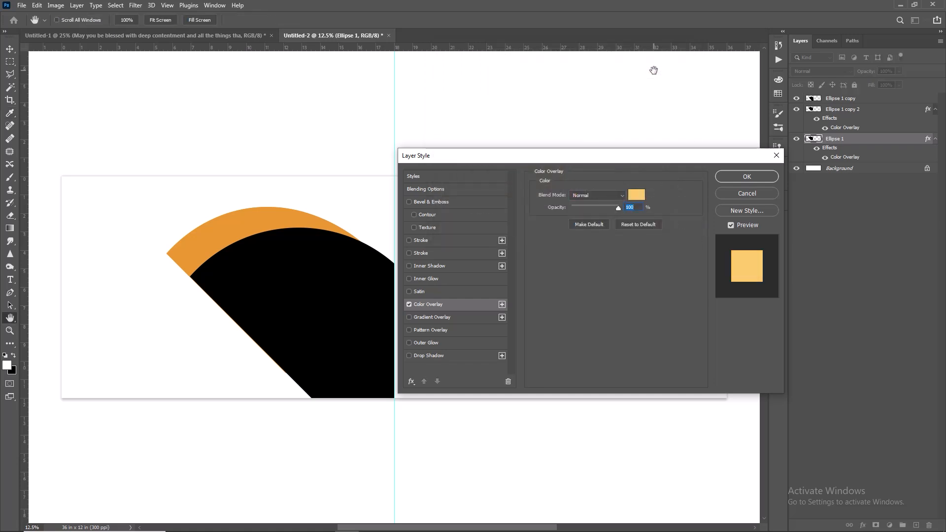
click(754, 175)
Move and transform the light orange shape up and to the left into an outer band above the orange one.
drag(729, 198, 715, 187)
key(shift+Left)
key(shift+Up)
key(shift+Up)
key(shift+Left)
key(shift+Up)
key(ctrl+t)
key(shift+Left)
key(shift+Left)
key(shift+Left)
key(shift+Left)
drag(351, 467, 295, 374)
drag(212, 344, 243, 359)
key(shift+Left)
key(shift+Up)
key(Return)
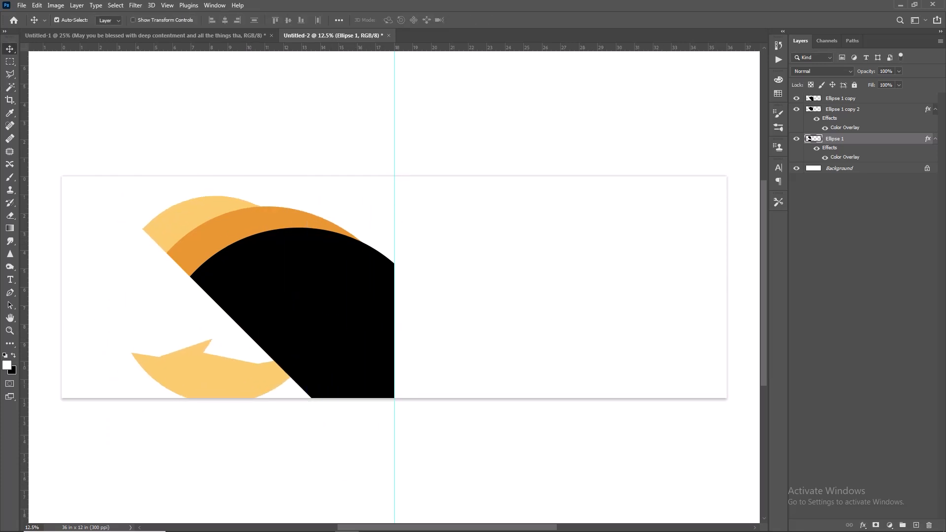
Delete the stray light orange piece below the diagonal edge with a polygonal selection, then deselect.
click(10, 77)
click(223, 321)
click(339, 359)
click(197, 433)
click(102, 321)
click(223, 321)
key(Delete)
key(ctrl+d)
Draw a circle about 5.49 in wide left of the arcs, fill it with black and move it against their diagonal edge.
click(9, 346)
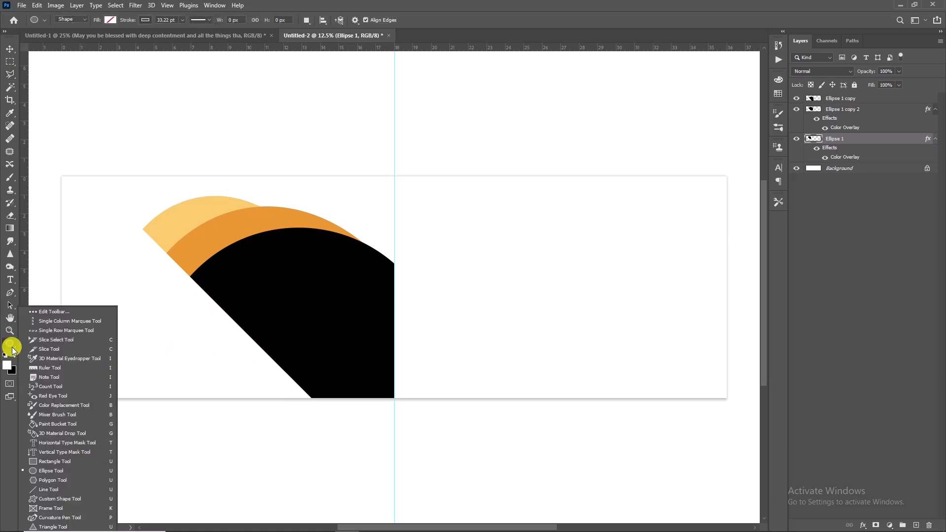
click(40, 378)
drag(66, 233, 190, 333)
click(675, 196)
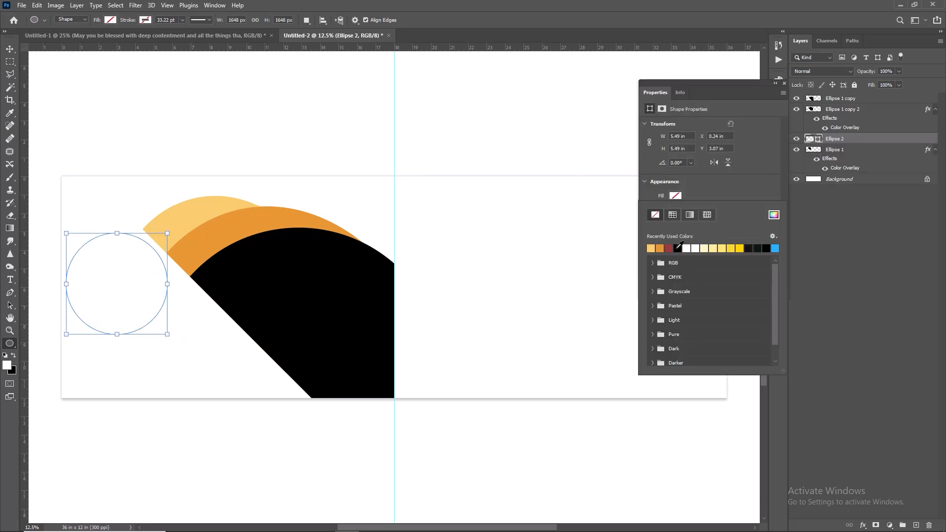
click(678, 249)
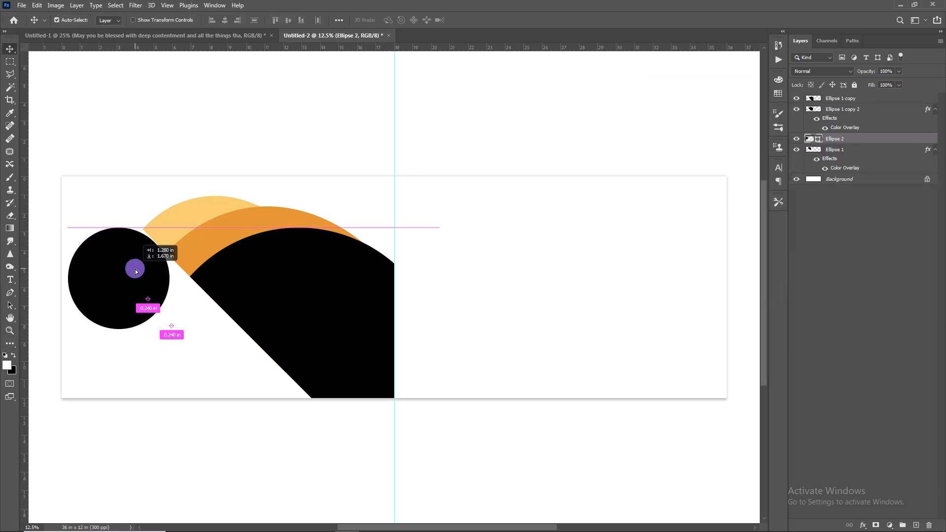
drag(136, 272, 158, 259)
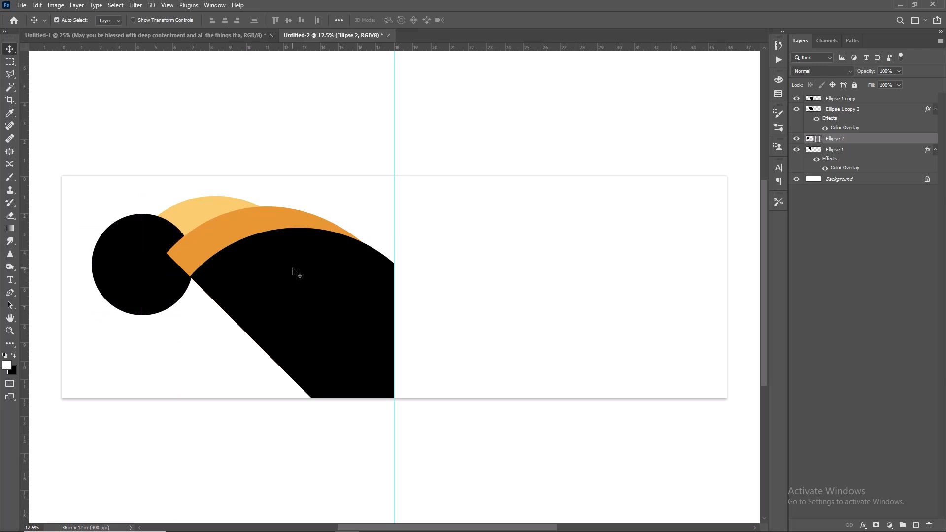
Rasterize the small black circle's layer and cut off its upper-right part along the diagonal.
key(ctrl+z)
key(l)
click(190, 277)
key(Delete)
key(Return)
right_click(838, 139)
click(727, 263)
key(Delete)
key(ctrl+d)
Enlarge the cut black circle and position it at the canvas's left edge, leaving a narrow diagonal gap to the arcs.
key(v)
drag(138, 284, 128, 291)
key(ctrl+t)
drag(79, 228, 205, 181)
key(Return)
drag(325, 256, 325, 270)
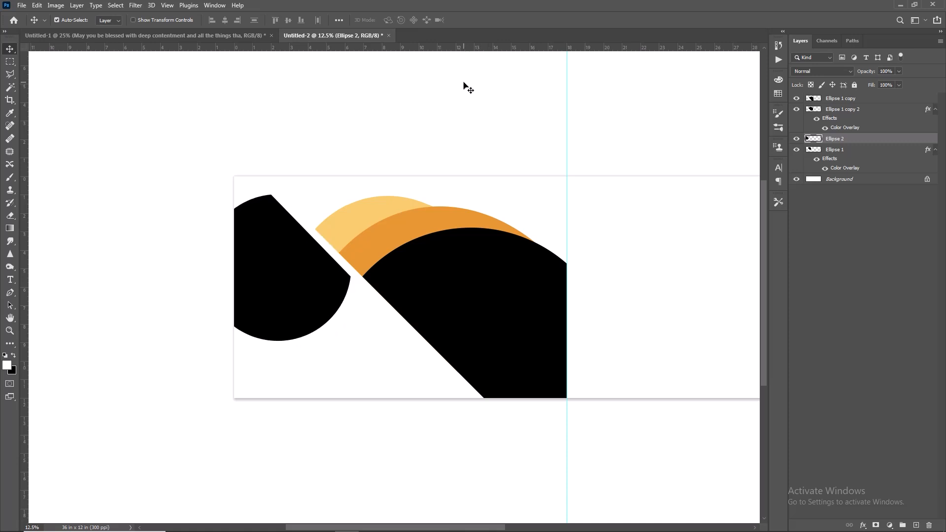
Duplicate the orange band, place the copy over the left black circle and flip it horizontally.
click(392, 240)
key(ctrl+j)
drag(399, 241, 305, 281)
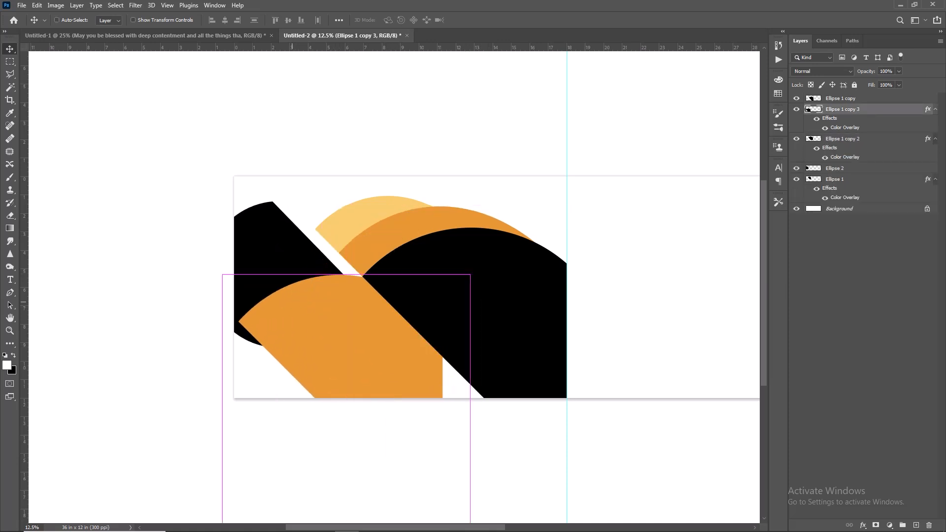
key(ctrl+t)
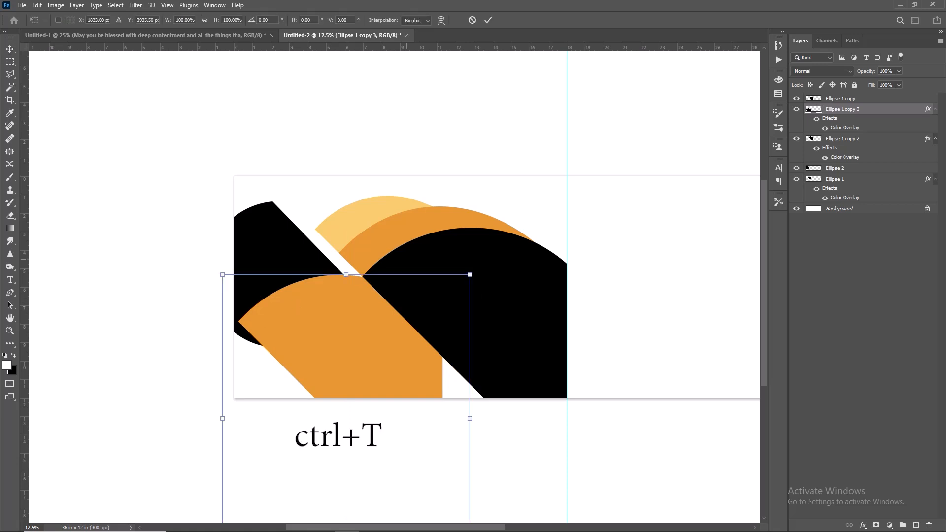
right_click(409, 320)
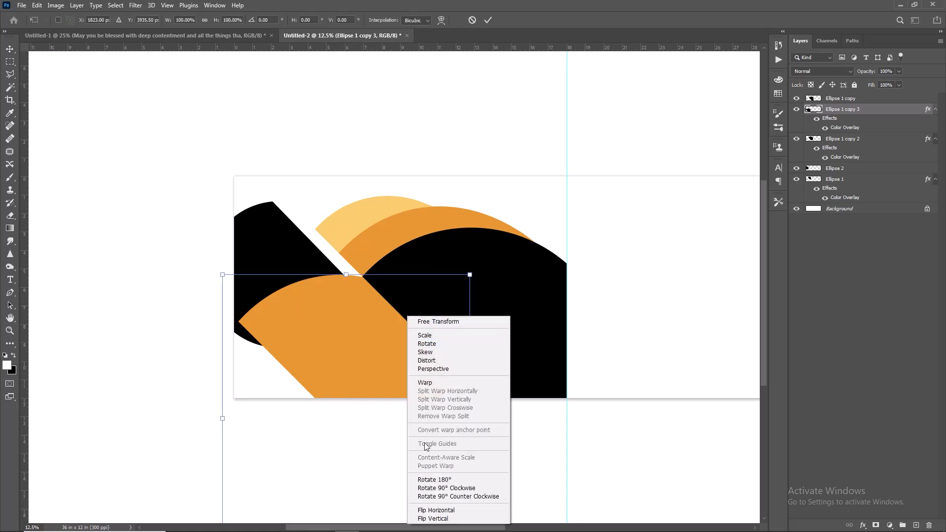
click(429, 510)
Transform and reposition the flipped orange copy around the lower side of the left black circle.
scroll(429, 419, down, 1)
drag(567, 330, 311, 157)
drag(350, 321, 412, 269)
drag(609, 157, 441, 68)
drag(404, 296, 393, 235)
drag(557, 163, 454, 86)
drag(384, 266, 311, 178)
drag(465, 347, 485, 328)
drag(339, 211, 295, 199)
drag(85, 319, 187, 397)
key(ctrl+z)
drag(297, 263, 323, 264)
key(Return)
Move the orange copy's layer directly above the background and reshape it into a crescent beneath the left black circle.
drag(838, 109, 822, 192)
key(ctrl+t)
drag(114, 355, 169, 295)
drag(353, 194, 361, 243)
right_click(361, 243)
click(315, 262)
drag(251, 346, 205, 264)
drag(177, 346, 173, 234)
key(Return)
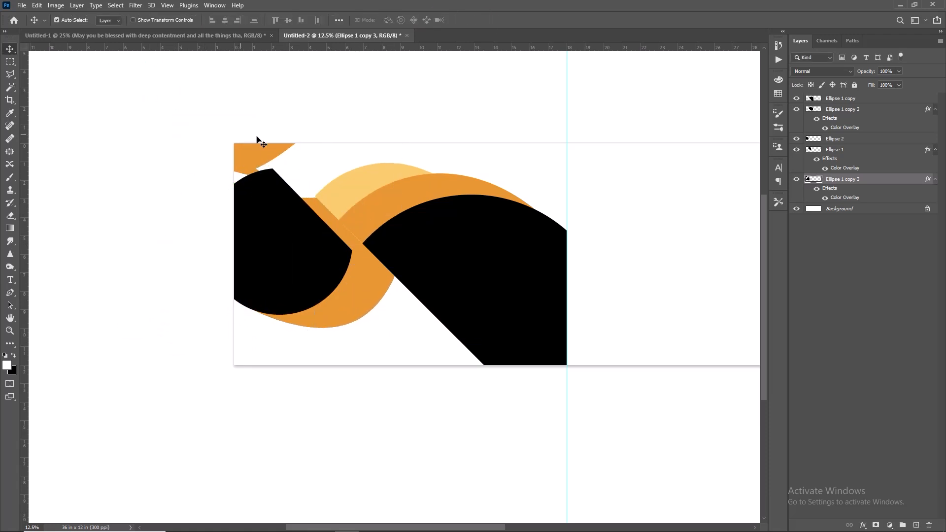
Delete the stray orange piece in the canvas's upper-left corner with a polygonal selection.
key(l)
click(216, 121)
click(211, 218)
click(279, 193)
click(344, 132)
click(251, 108)
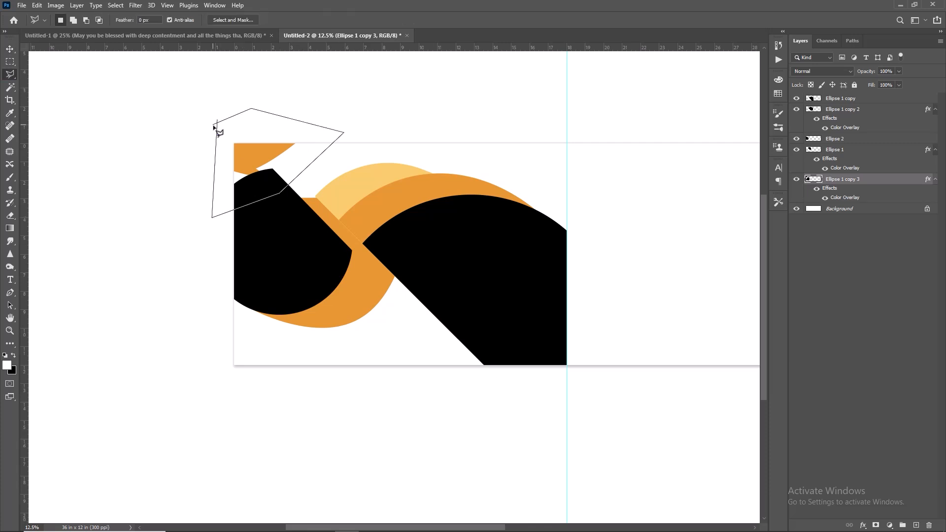
click(216, 122)
key(Delete)
Trim the orange crescent along the diagonal by deleting the strip inside the gap, then deselect.
click(302, 197)
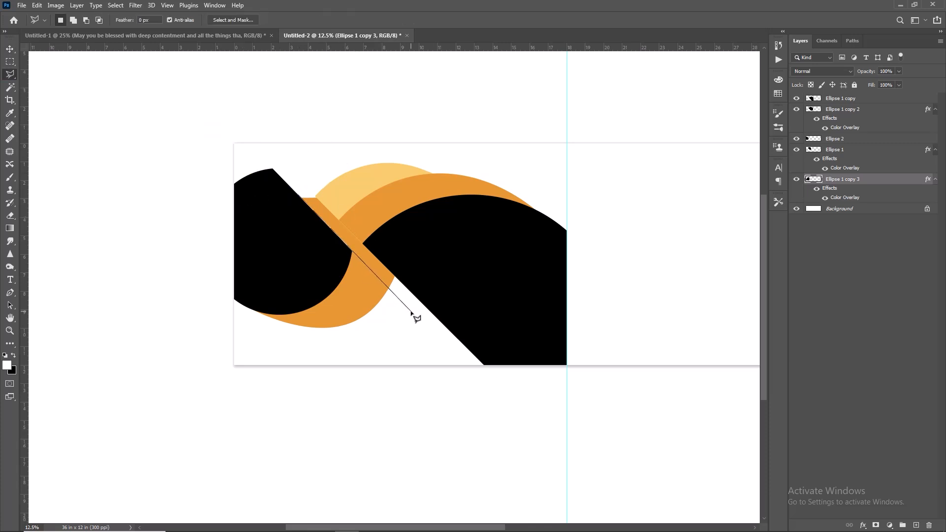
click(412, 313)
click(436, 278)
click(345, 181)
click(298, 177)
click(328, 225)
key(Delete)
key(ctrl+d)
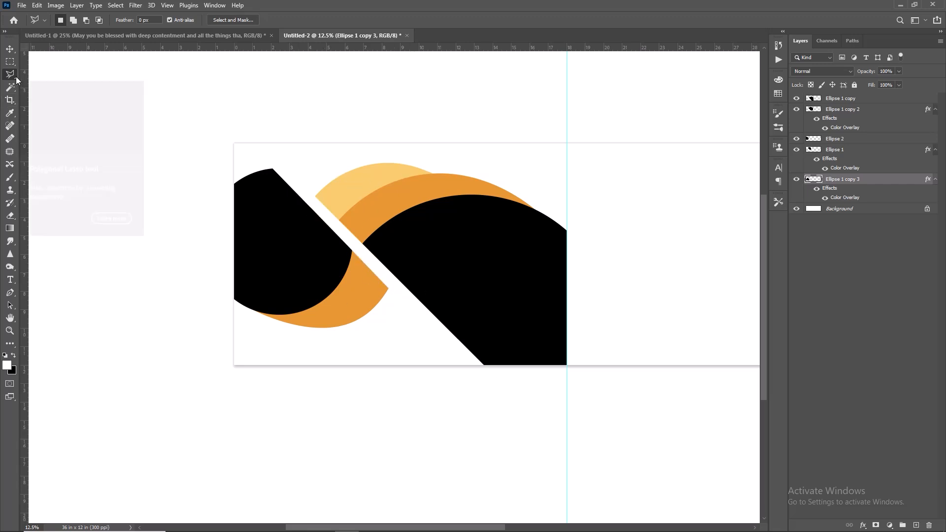
key(v)
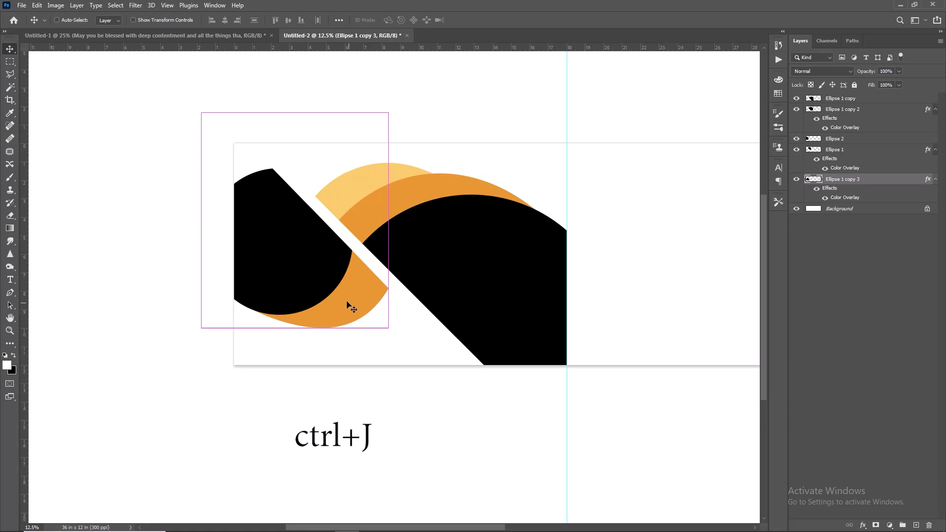
Duplicate the lower orange crescent and offset the copy diagonally downward, away from the left black circle.
key(ctrl+j)
key(shift+Down)
key(shift+Down)
key(shift+Down)
key(shift+Down)
key(shift+Down)
mouse_move(335, 221)
mouse_down()
mouse_move(353, 235)
mouse_move(349, 229)
mouse_up()
Recolor the crescent copy's Color Overlay to light orange f7cb6d, sampled from the upper light orange band.
double_click(844, 198)
click(645, 200)
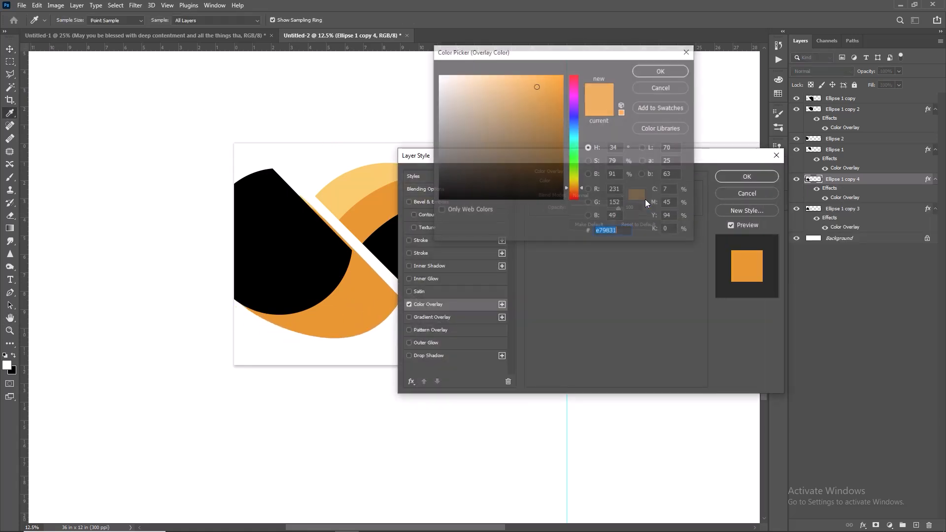
click(490, 93)
click(369, 184)
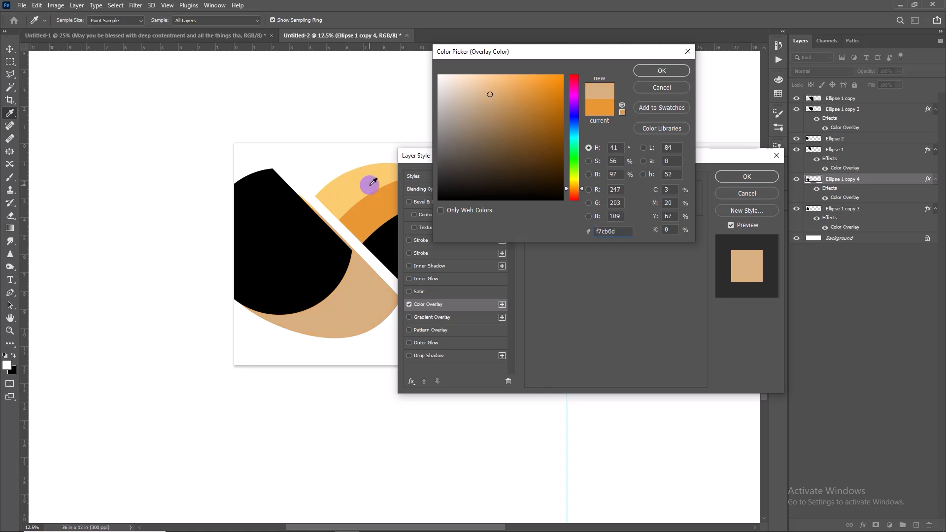
click(662, 71)
click(747, 177)
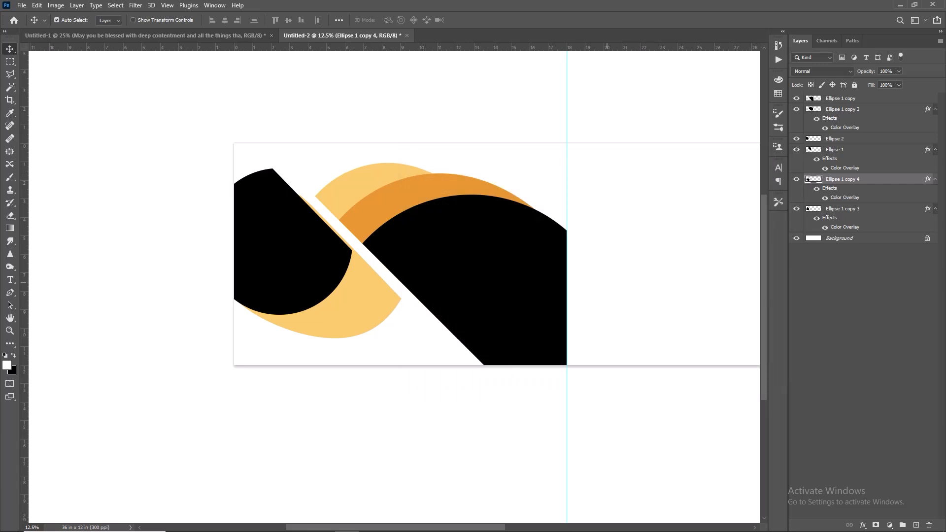
Move the light orange copy's layer below the original crescent and recolor the original with orange sampled from the upper band.
drag(849, 184, 857, 226)
click(836, 198)
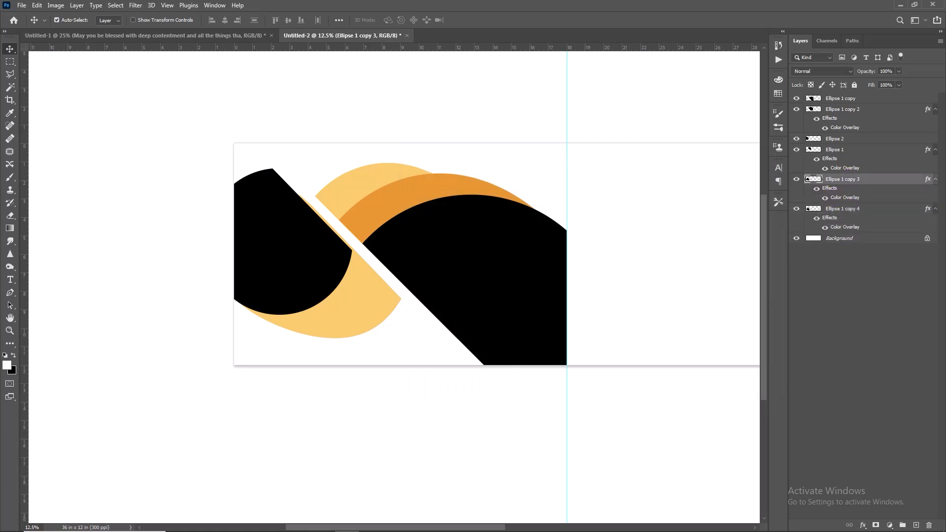
double_click(835, 198)
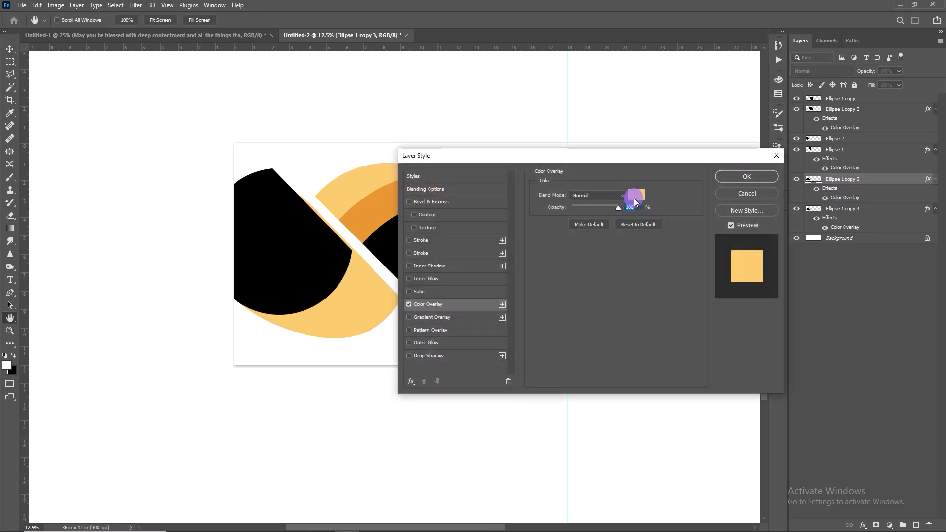
click(636, 196)
click(386, 199)
click(662, 70)
click(747, 177)
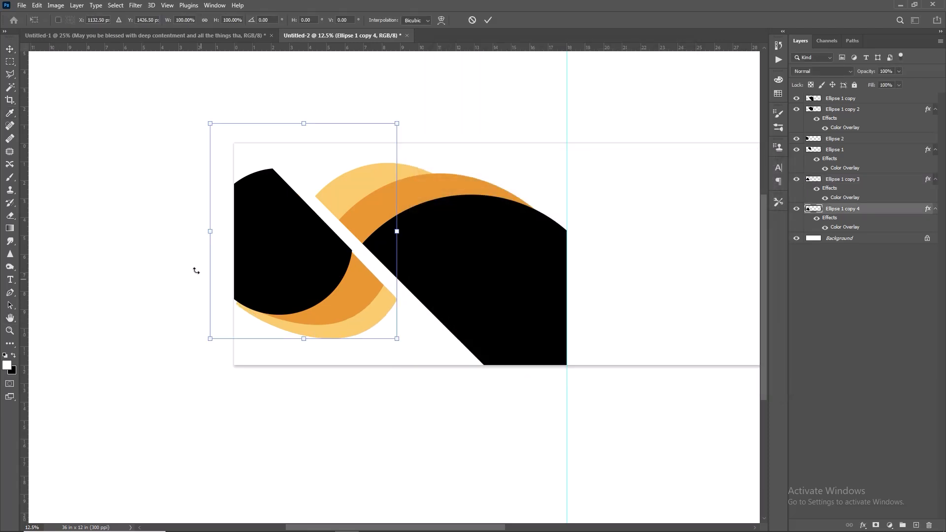
Widen the light orange crescent and warp its lower corner so it follows the left black circle's edge.
drag(210, 232, 195, 231)
key(shift+Right)
click(441, 20)
drag(200, 347, 162, 286)
click(488, 21)
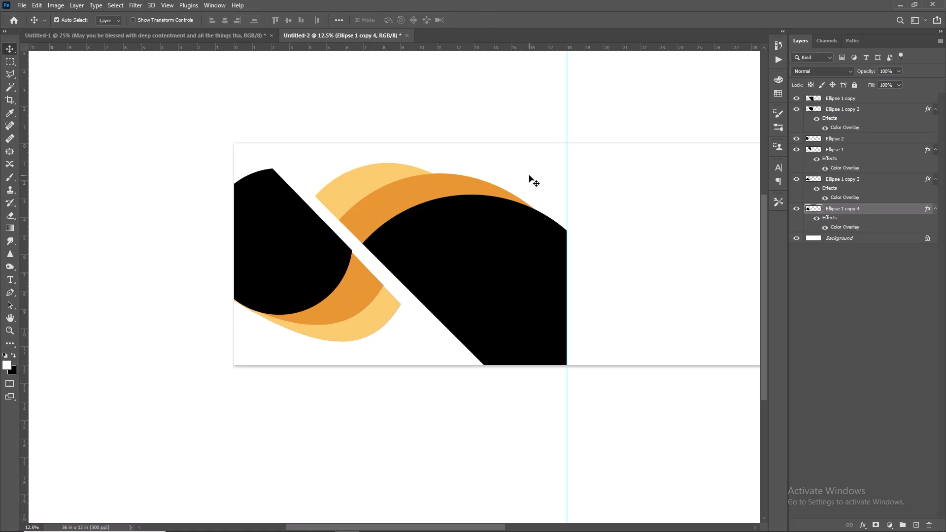
Draw a rectangle about 15.55 × 12.96 in covering most of the canvas's right half, slightly past its outer edges.
click(9, 343)
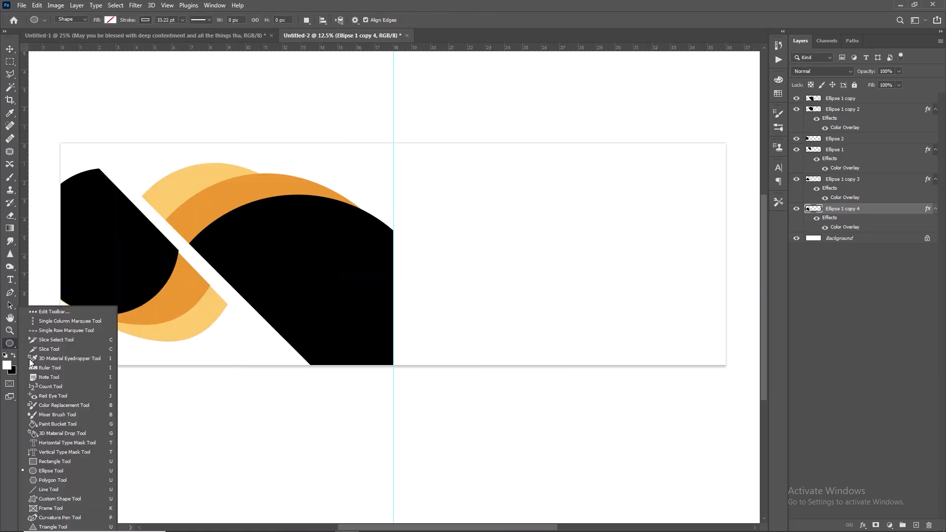
click(54, 461)
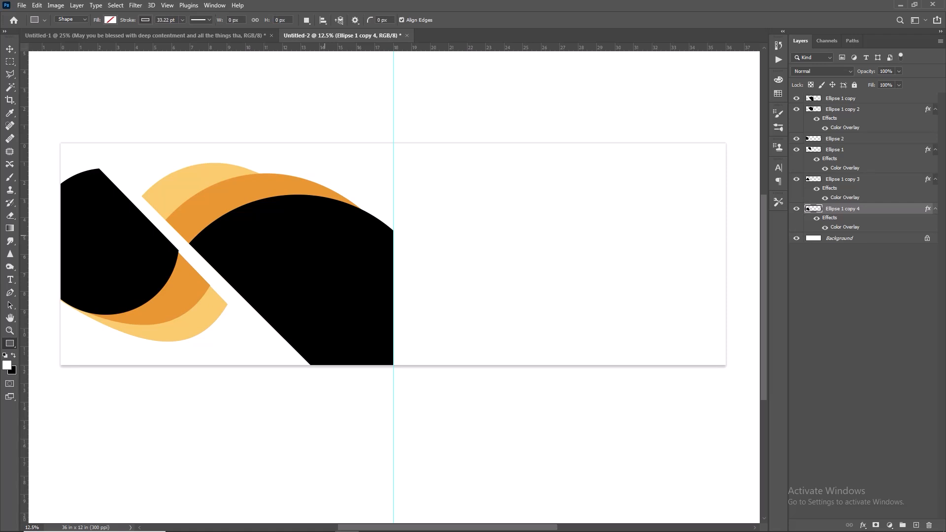
drag(447, 136, 735, 375)
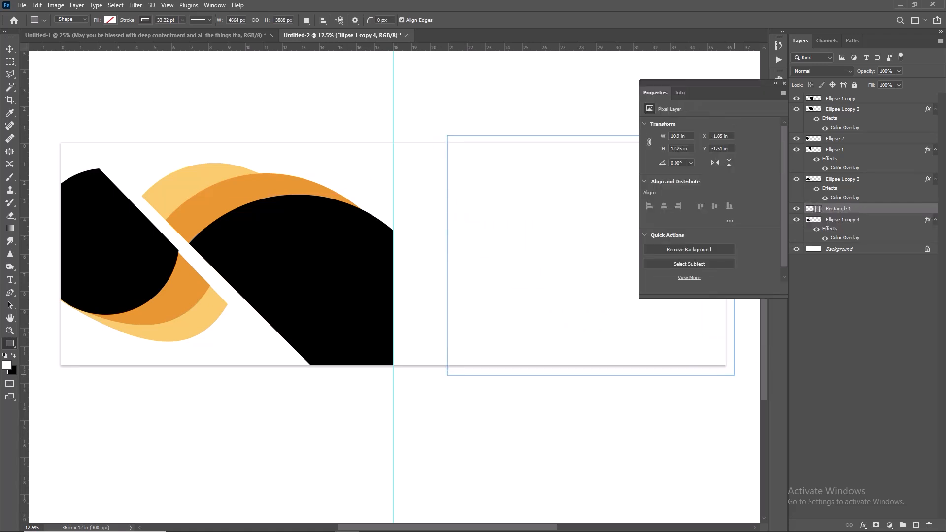
Remove the large rectangle's stroke and fill it with black.
click(678, 208)
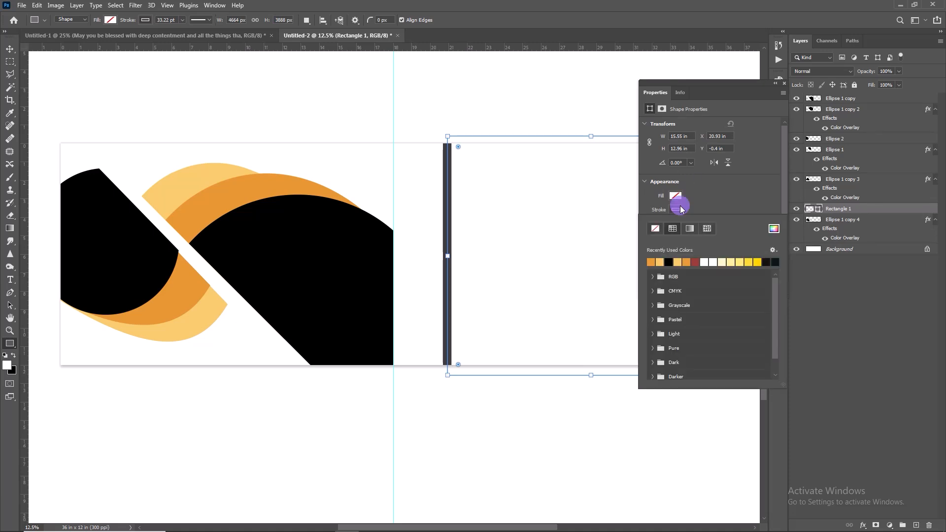
click(656, 229)
click(676, 197)
click(676, 197)
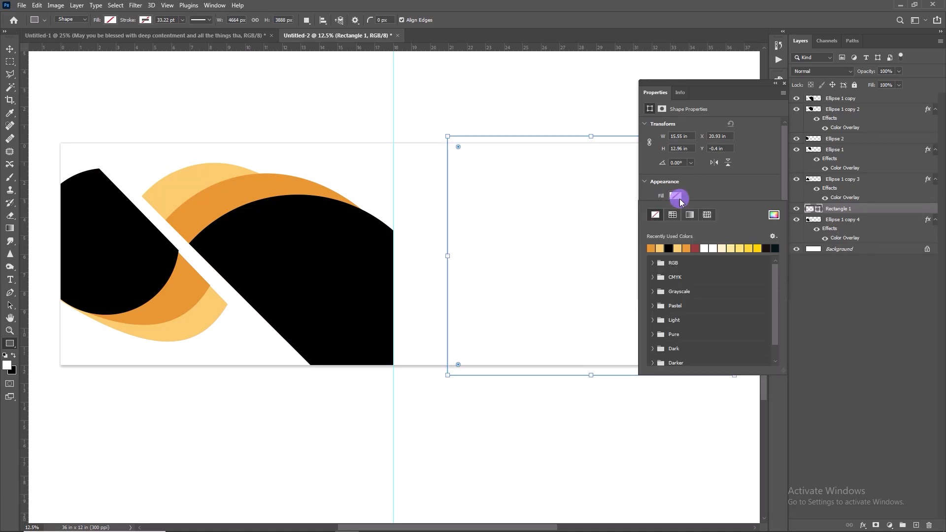
click(675, 247)
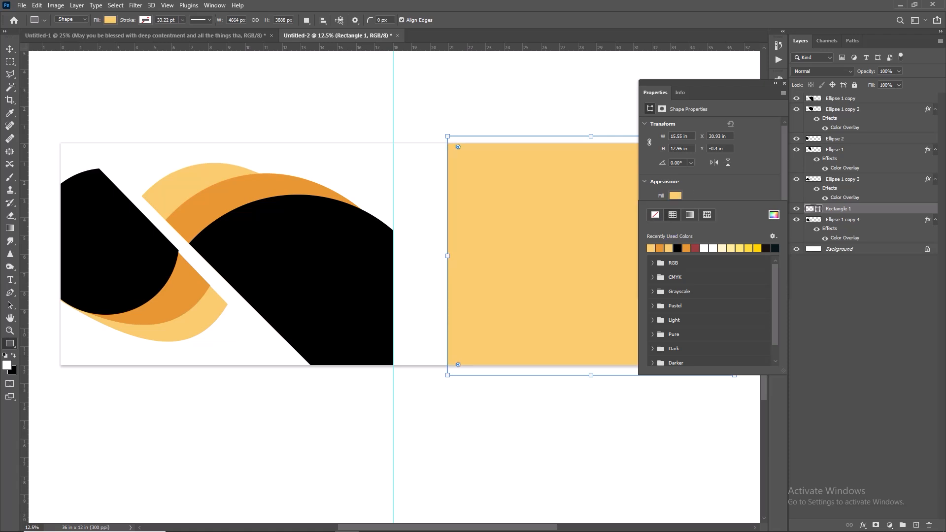
click(682, 247)
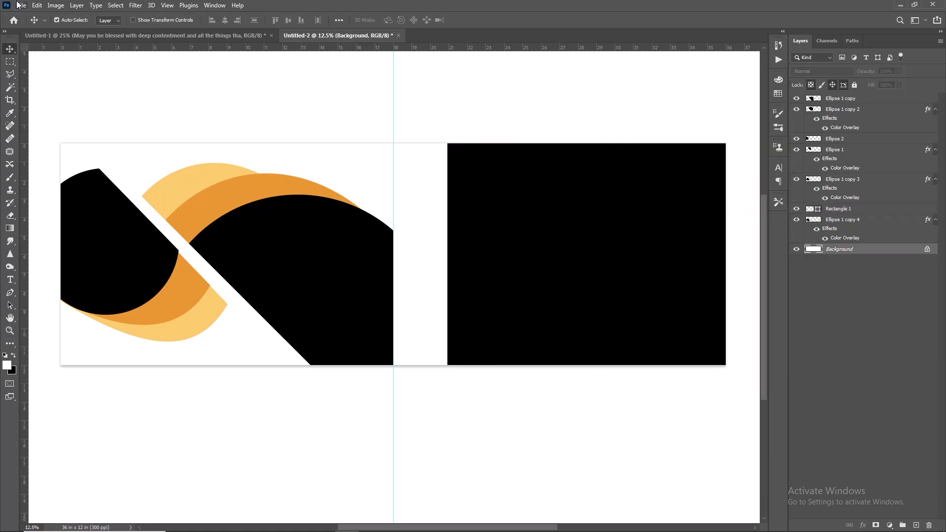
Open the wallpapertip_golden-colour-wallpaper_64937 image, cut its entire content and close it without saving.
click(19, 5)
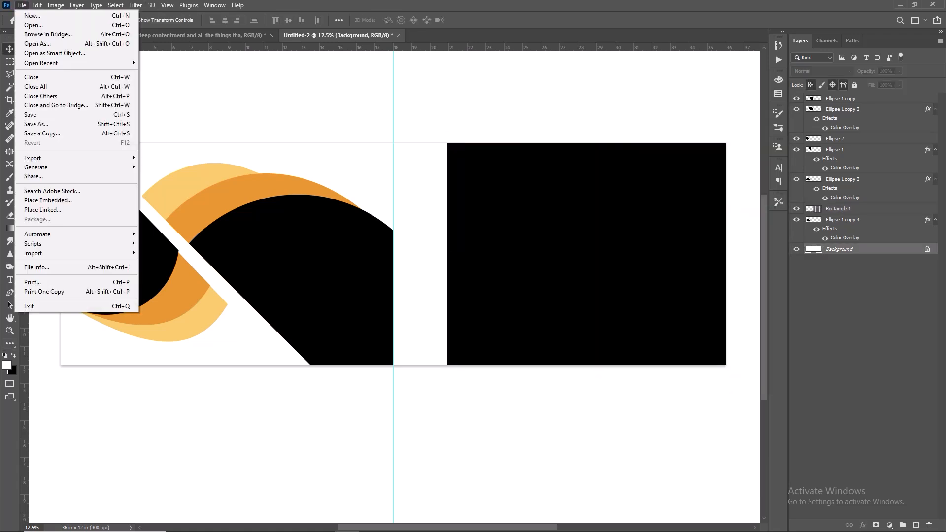
click(31, 23)
click(281, 155)
click(388, 249)
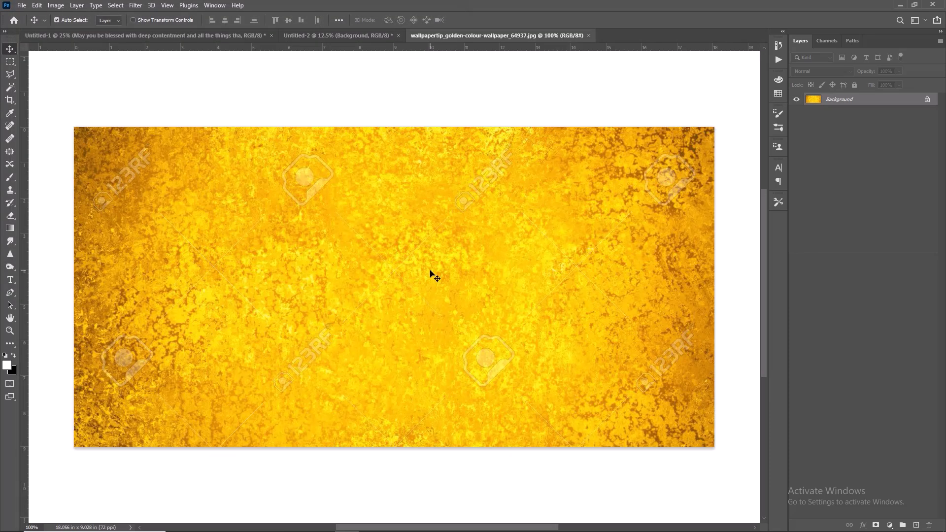
key(ctrl+a)
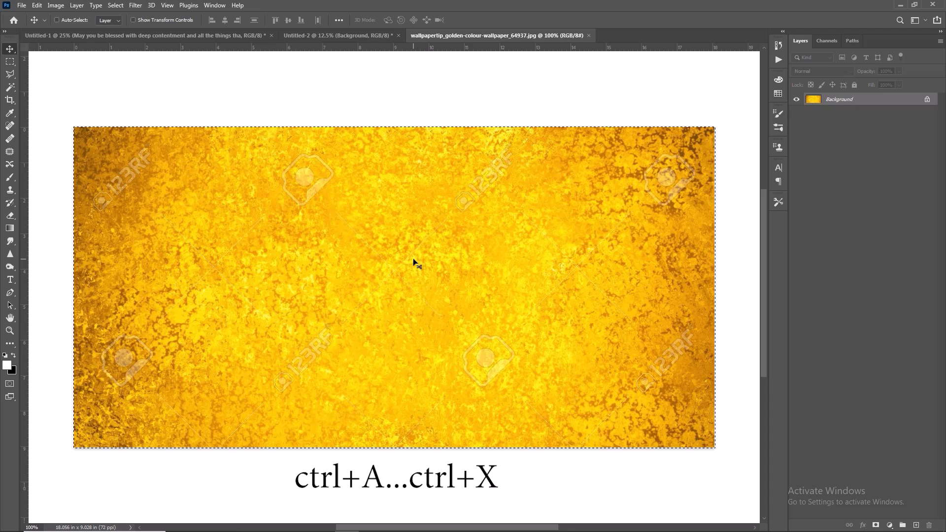
key(ctrl+x)
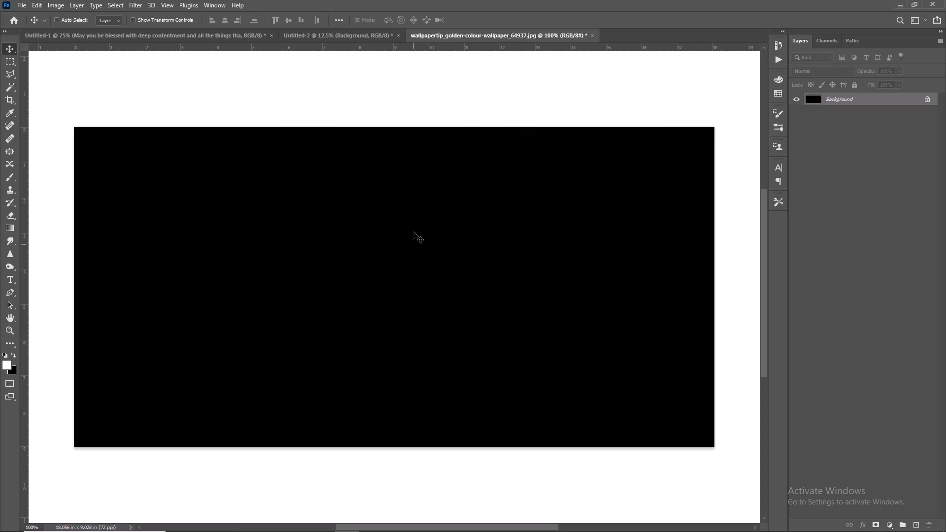
click(593, 35)
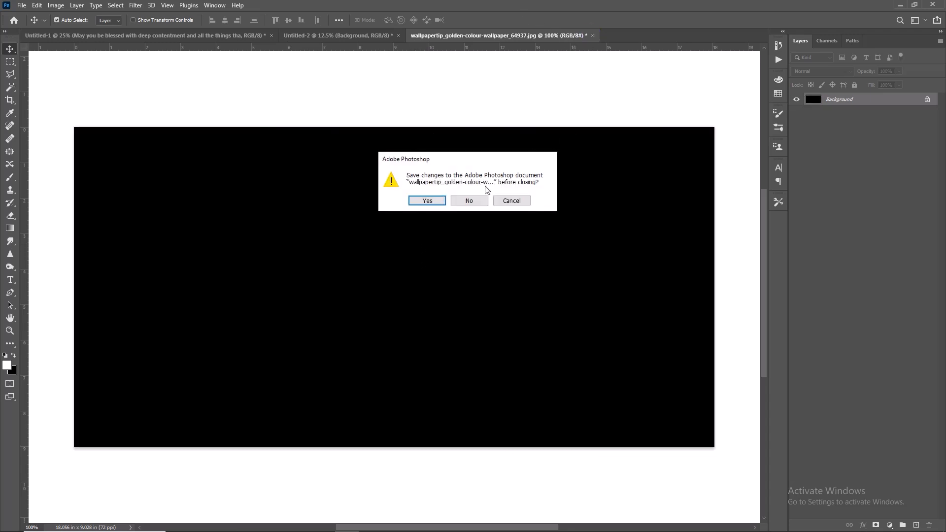
click(474, 202)
Paste the gold texture above the background, rotate it upright and scale it to fill the gap between the guide and black rectangle.
key(ctrl+v)
drag(407, 261, 461, 269)
key(ctrl+t)
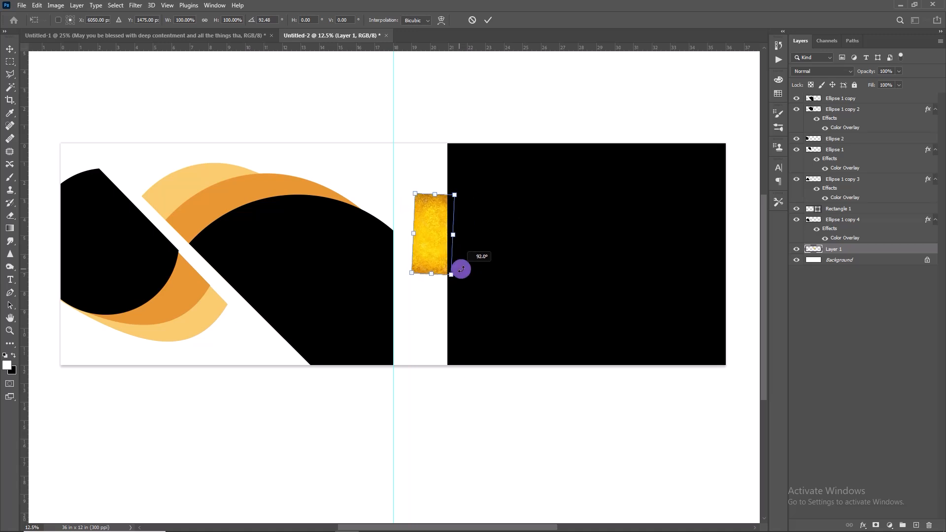
drag(415, 194, 386, 140)
drag(419, 274, 417, 379)
drag(361, 257, 400, 274)
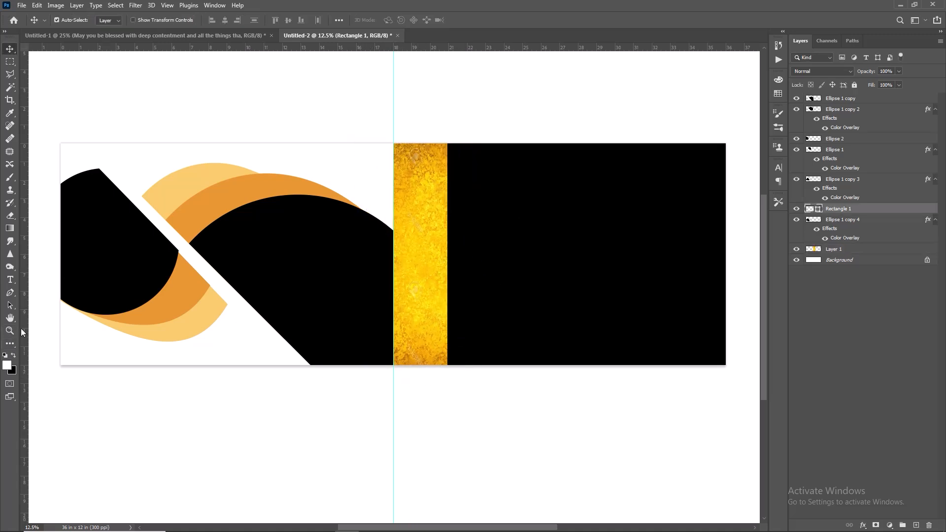
Draw a black rectangle about 864 × 653 px across the gold strip, just below its middle.
key(u)
click(9, 345)
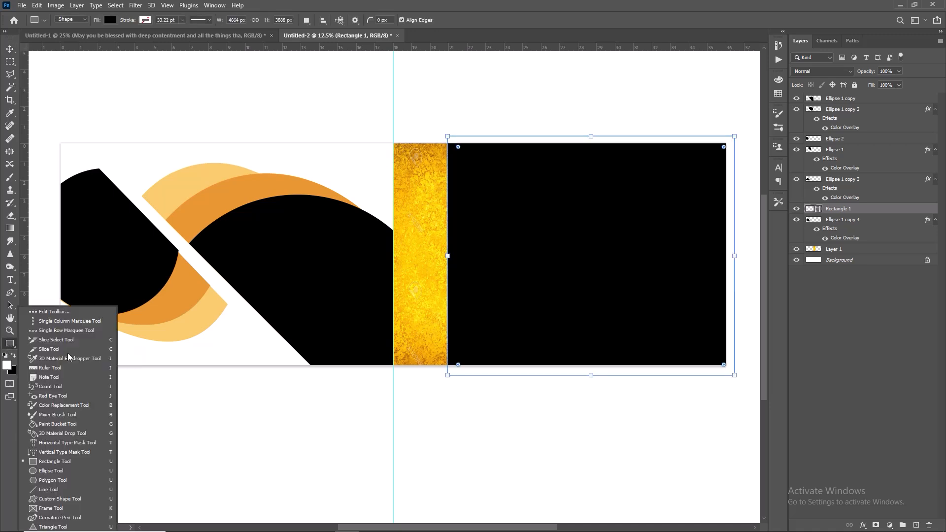
click(15, 342)
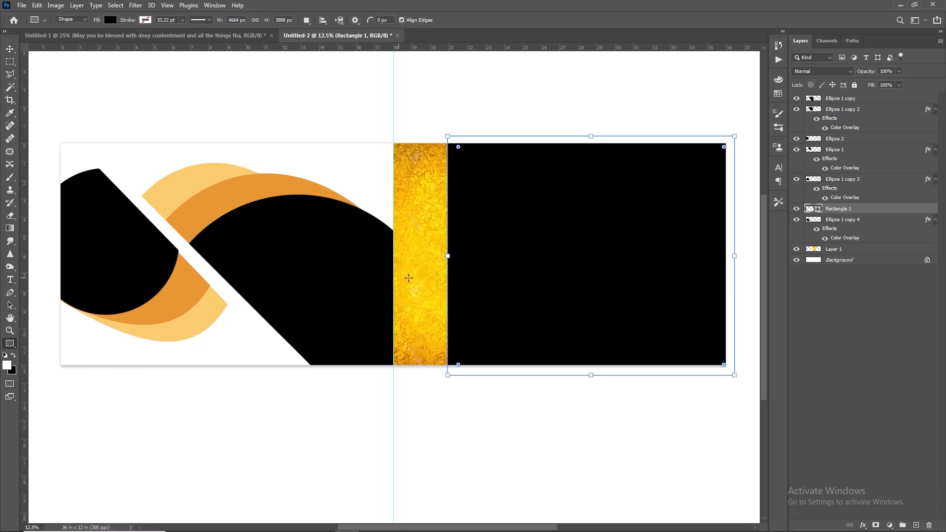
drag(394, 274, 447, 323)
click(784, 83)
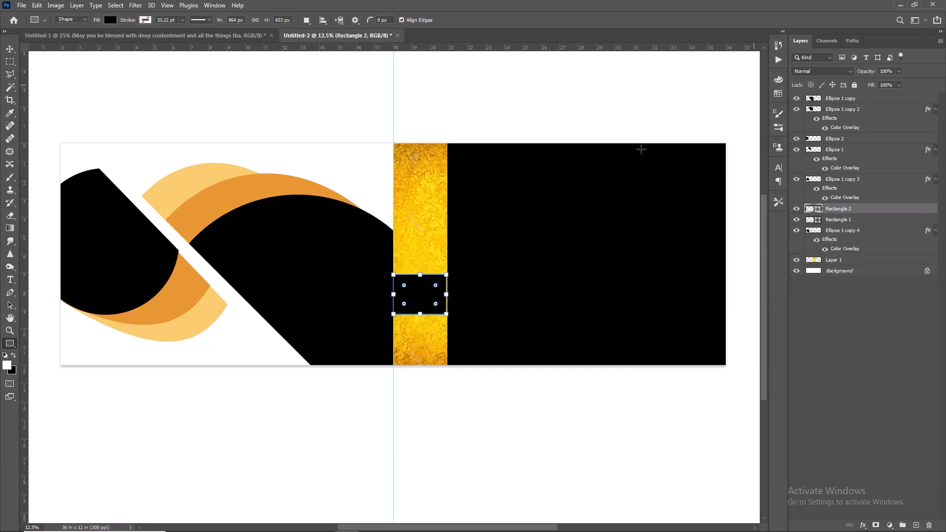
Duplicate the small black rectangle and place the copy just above it, leaving a thin gold gap.
key(v)
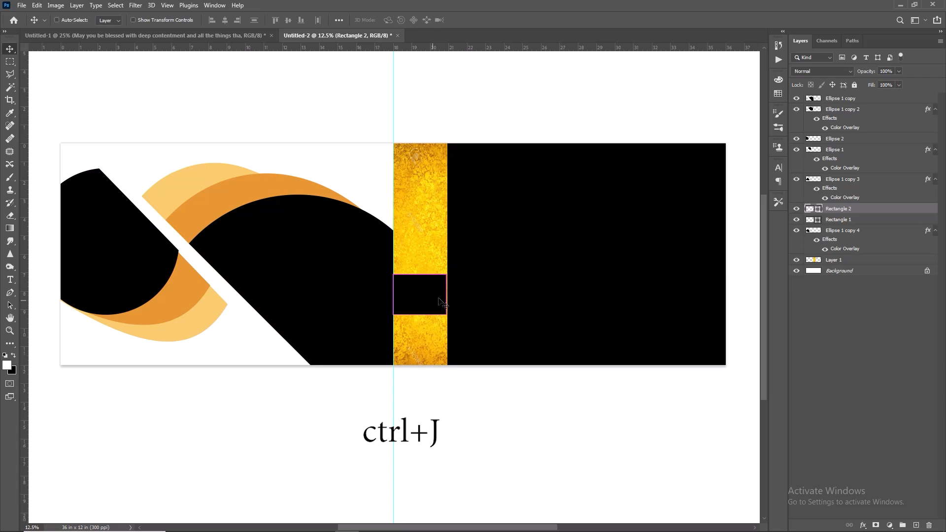
key(ctrl+j)
drag(425, 298, 448, 270)
click(446, 260)
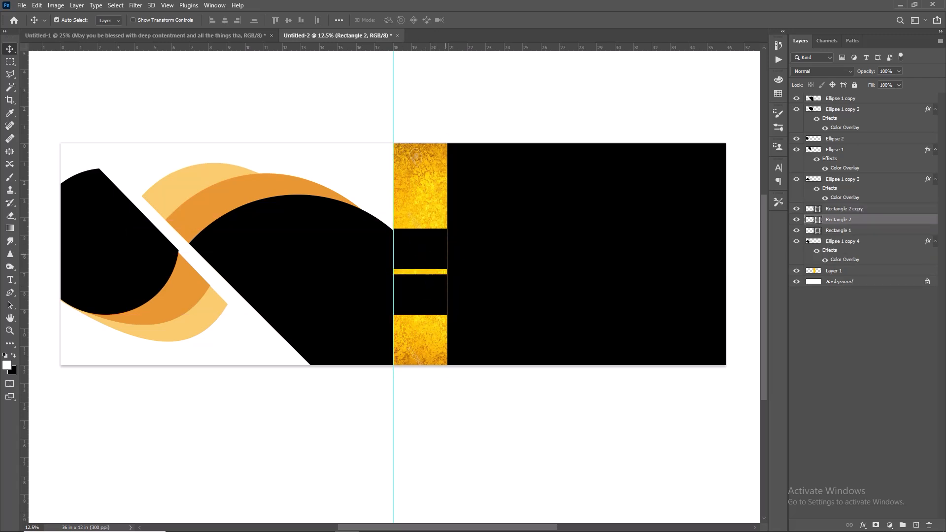
Select the large black rectangle, cut the whole snapito-7665462_1920 photo from its own file and close that file without saving.
ctrl+click(495, 246)
key(ctrl+o)
click(340, 86)
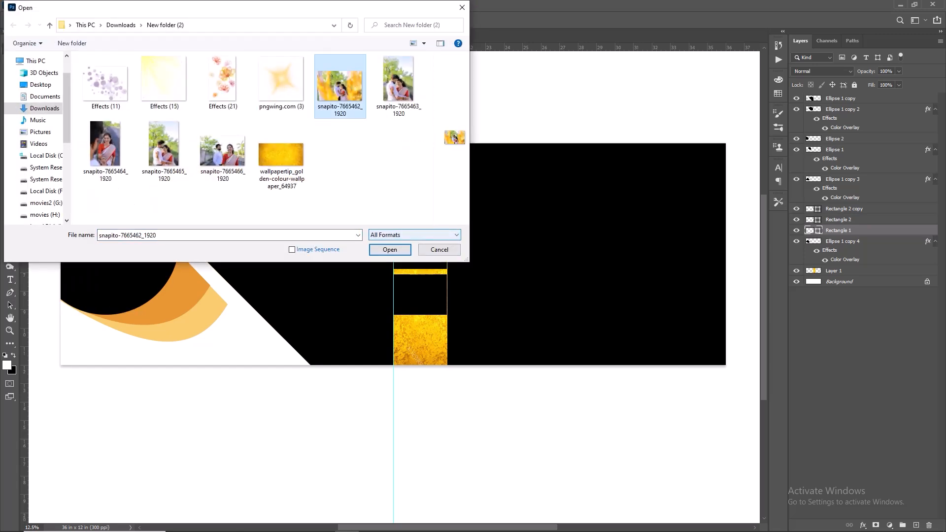
click(393, 249)
key(ctrl+a)
key(ctrl+x)
key(ctrl+w)
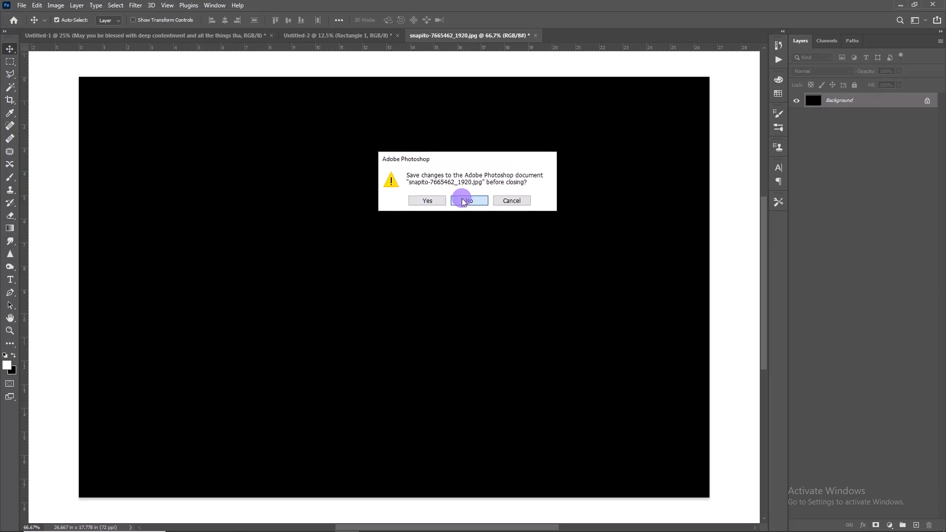
click(463, 200)
Paste the couple photo, scale it over the large black rectangle and clip it to that rectangle.
key(ctrl+v)
key(ctrl+t)
drag(373, 217, 482, 153)
drag(566, 223, 749, 394)
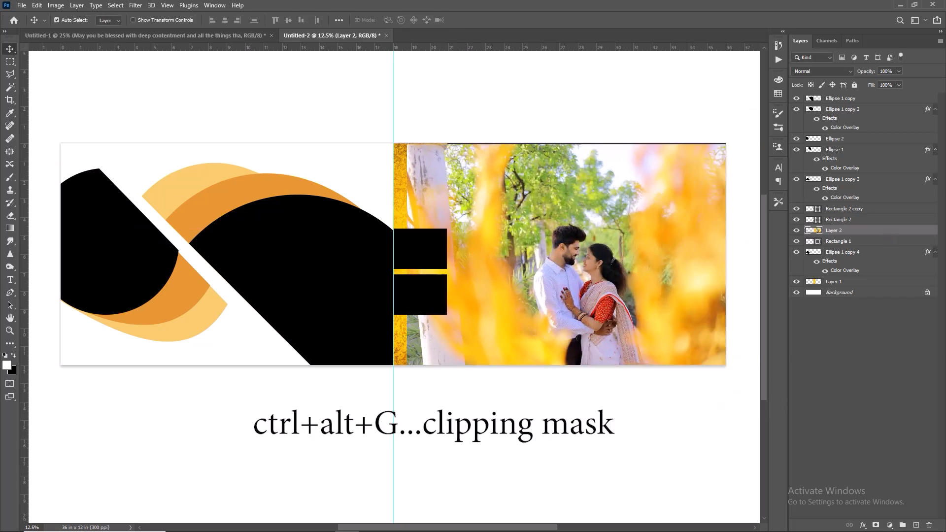
right_click(871, 230)
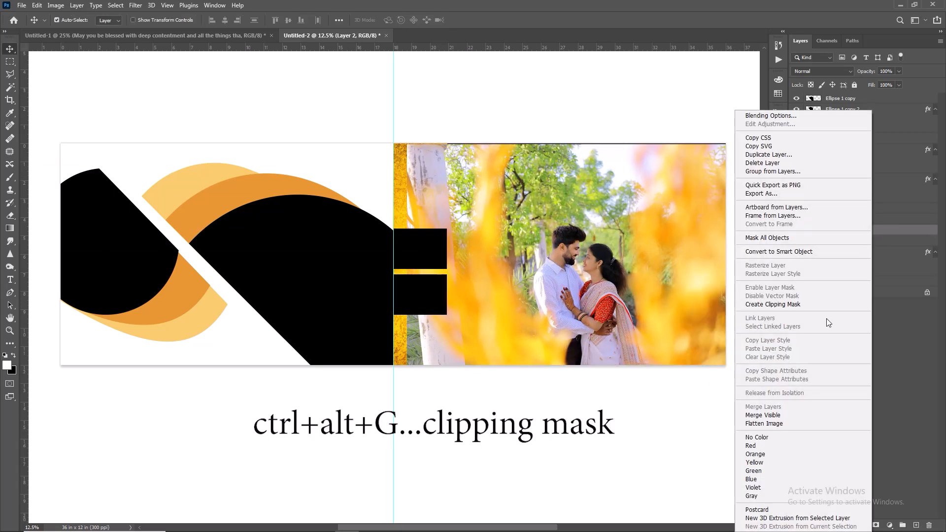
click(761, 304)
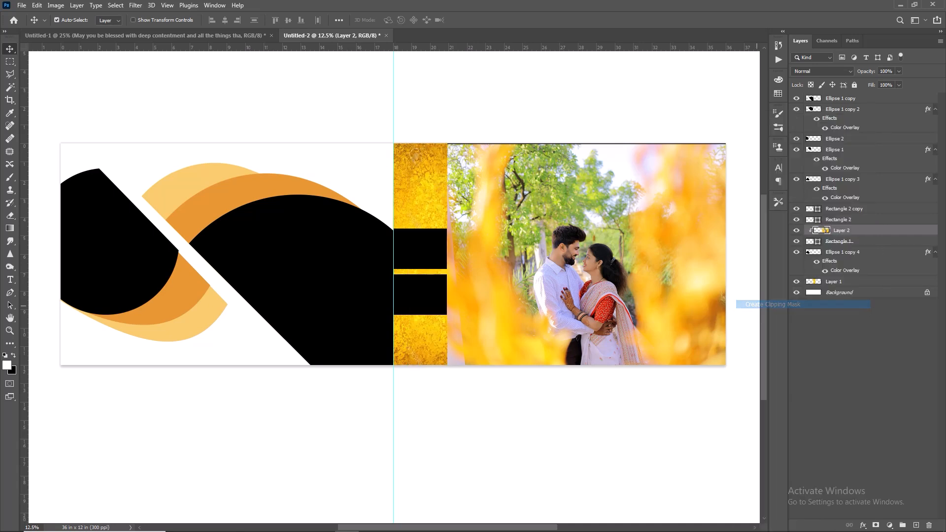
Select the large black curved shape, cut the whole landscape couple photo from its own file and close that file without saving.
click(318, 227)
click(21, 5)
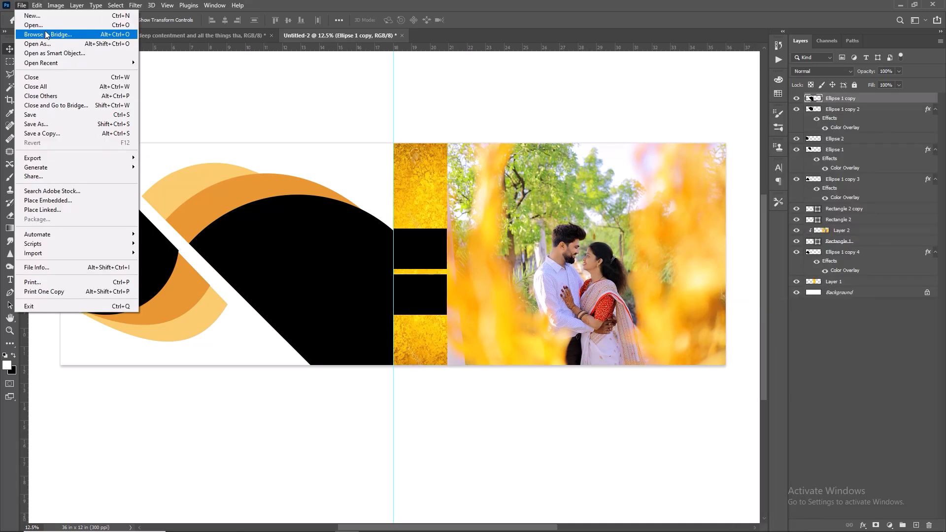
click(30, 24)
double_click(164, 147)
key(ctrl+a)
key(ctrl+x)
click(537, 38)
click(467, 198)
Paste the landscape couple photo, enlarge it over the large black curved shape and clip it to that shape.
key(ctrl+v)
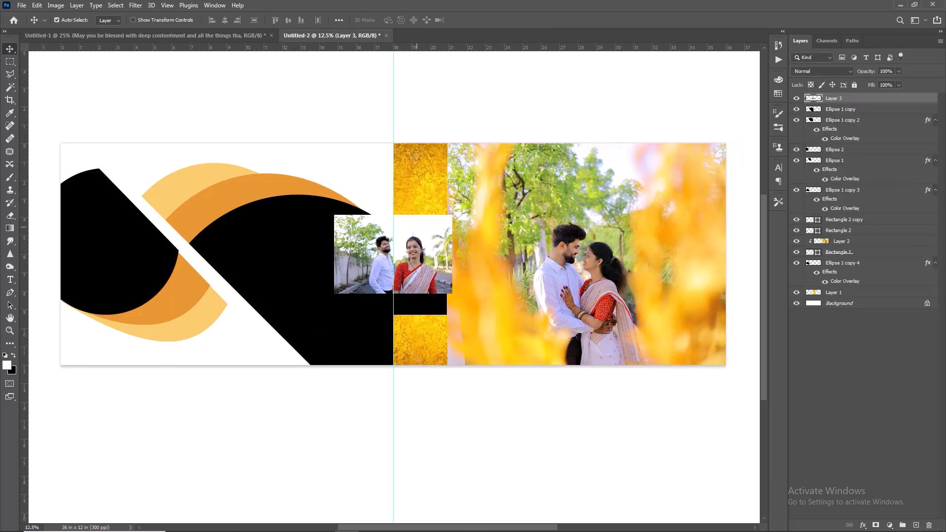
drag(393, 254, 272, 249)
key(ctrl+t)
drag(332, 289, 480, 388)
drag(301, 320, 243, 298)
key(Return)
right_click(841, 98)
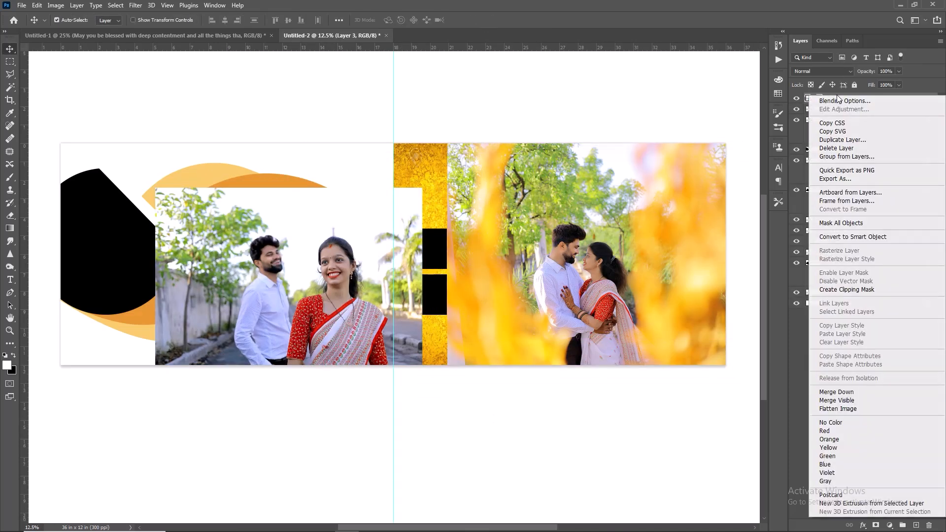
click(846, 290)
Select the black rounded shape at the spread's left end and open the snapito-7665463_1920 couple photo.
click(110, 255)
click(22, 5)
click(30, 25)
double_click(398, 79)
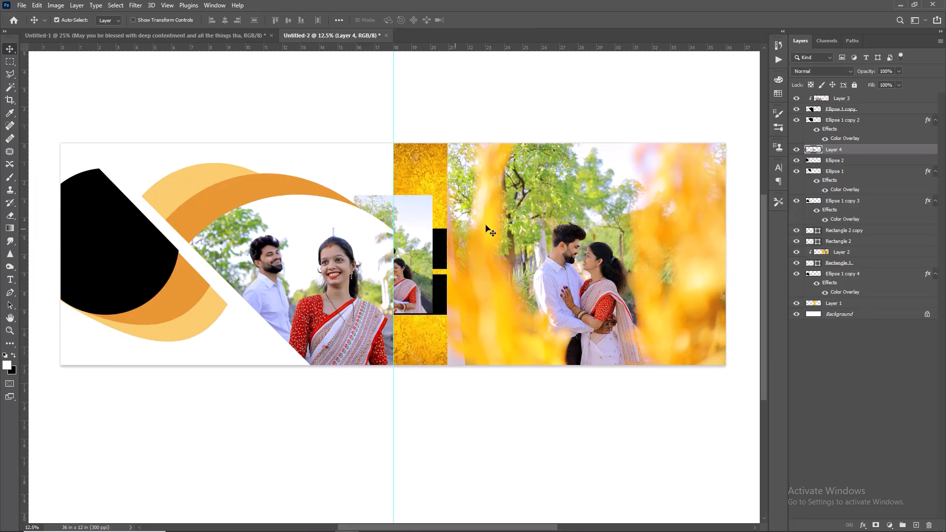
Move and enlarge the pasted couple photo over the left black rounded shape and clip it to that shape.
drag(458, 276, 134, 223)
drag(131, 261, 239, 362)
drag(163, 276, 146, 223)
click(488, 20)
right_click(838, 150)
click(741, 308)
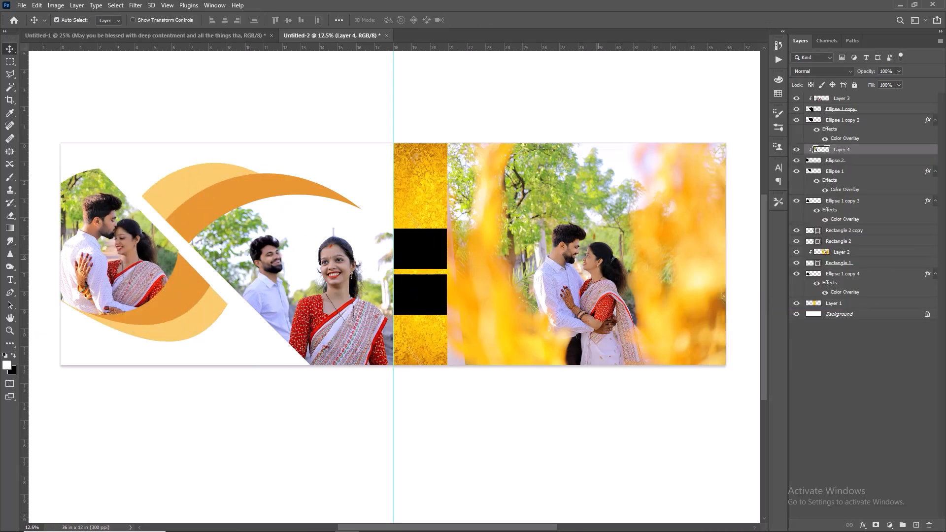
Add a drop shadow to the Ellipse 2 shape with 47% opacity, 14% spread and 250 px size.
click(808, 160)
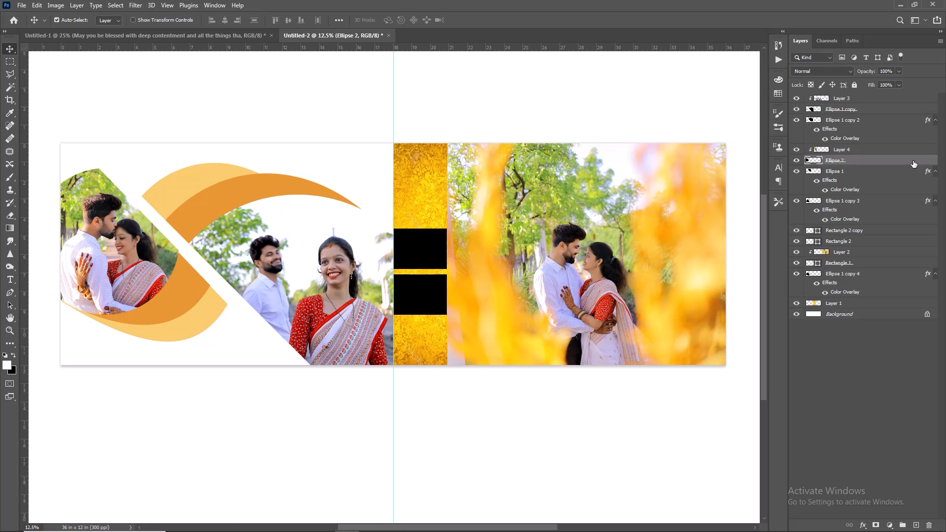
double_click(914, 161)
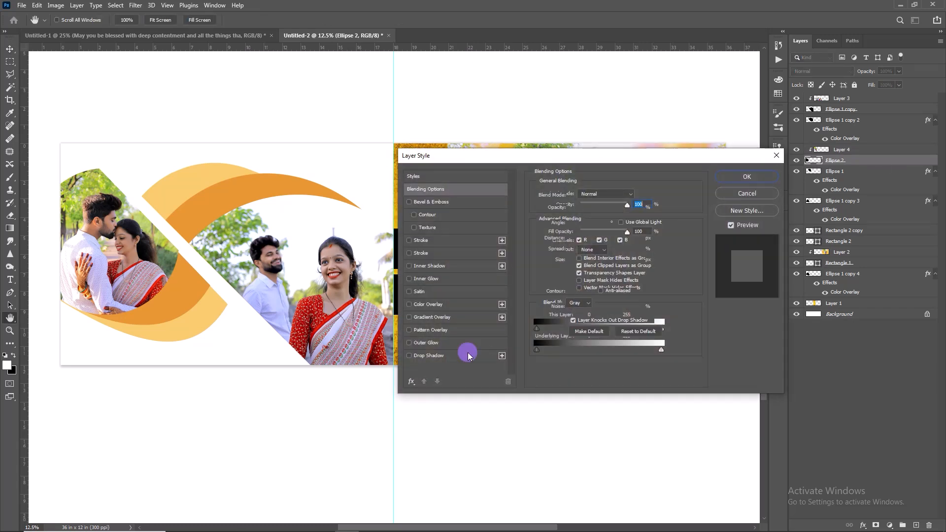
click(465, 355)
click(579, 215)
mouse_move(587, 239)
mouse_down()
mouse_move(619, 263)
mouse_move(610, 239)
mouse_move(578, 249)
mouse_up()
drag(583, 207, 589, 234)
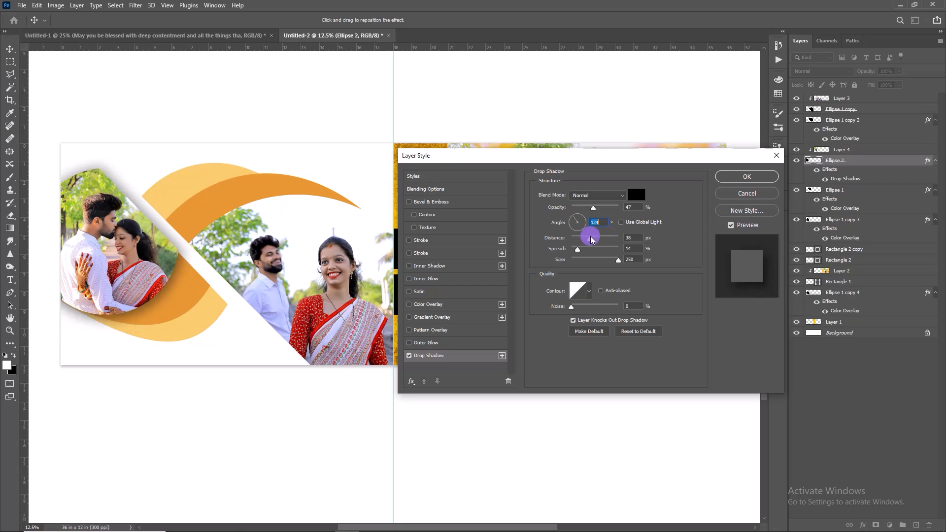
click(747, 177)
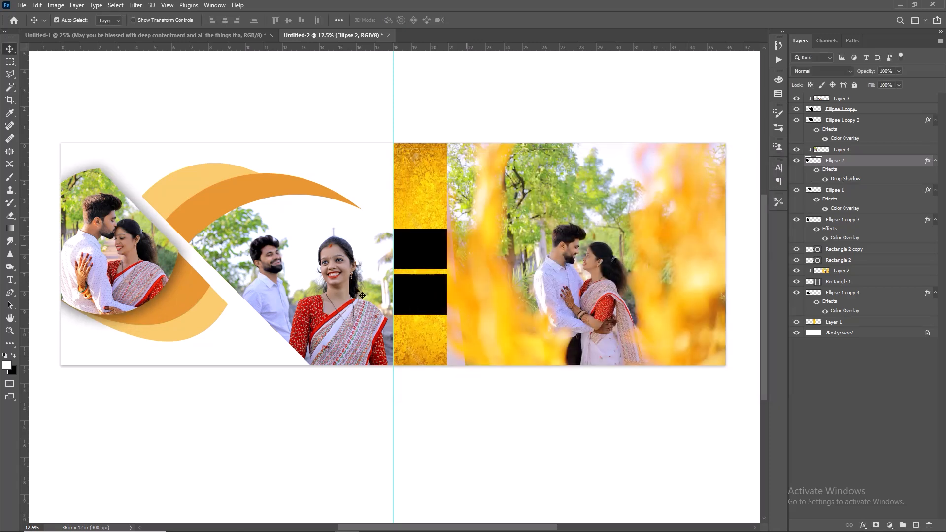
Copy the Ellipse 2 layer style and paste it onto the Ellipse 1 copy and Rectangle 1 shapes.
right_click(871, 169)
click(769, 340)
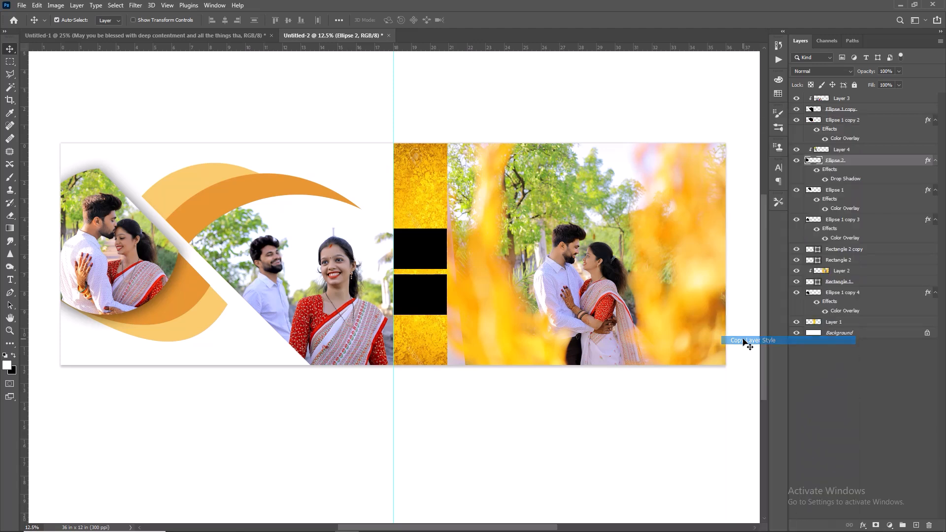
click(843, 219)
click(334, 257)
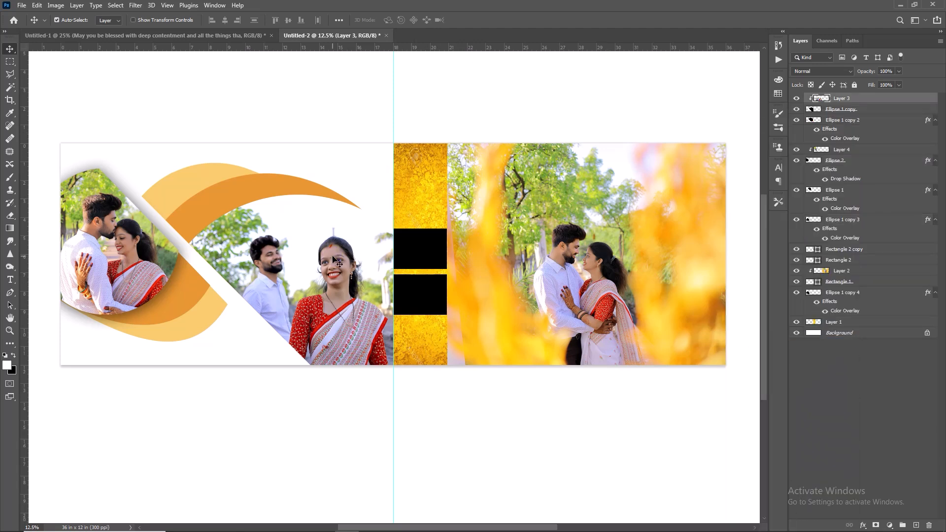
right_click(890, 109)
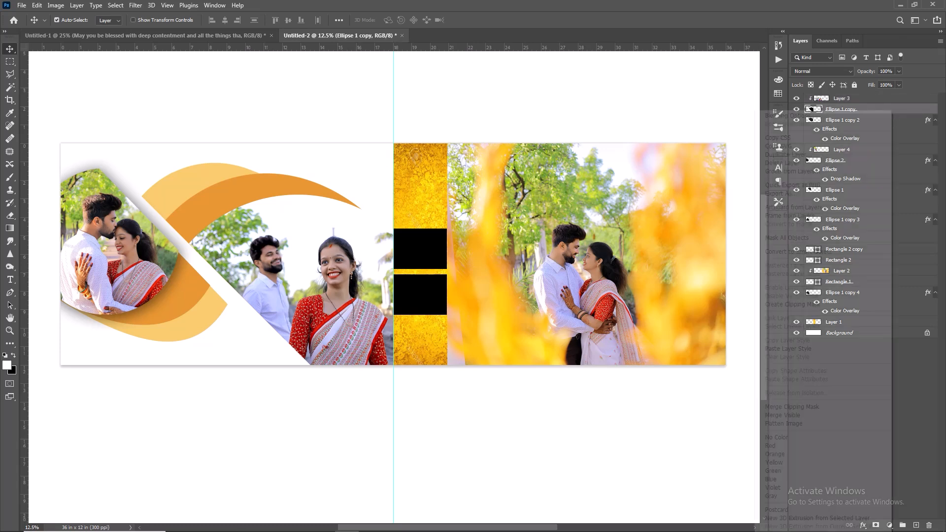
click(788, 348)
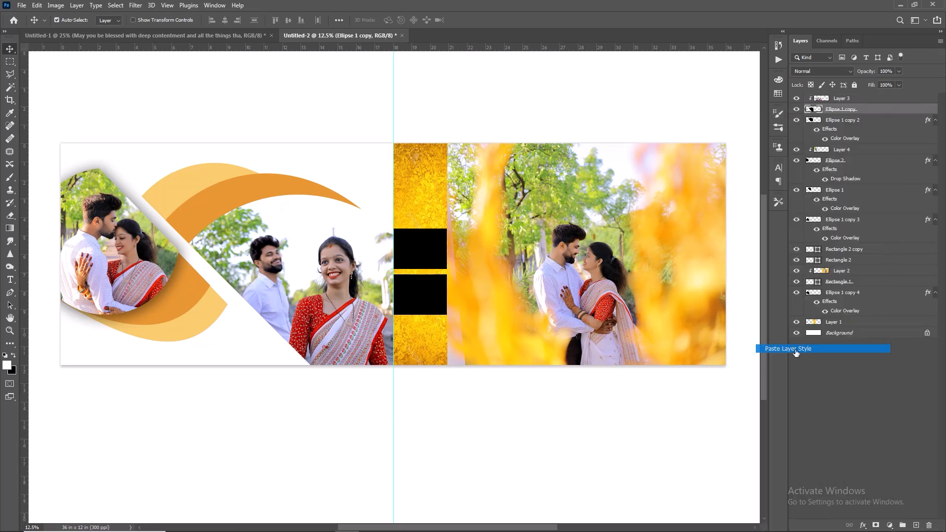
click(466, 205)
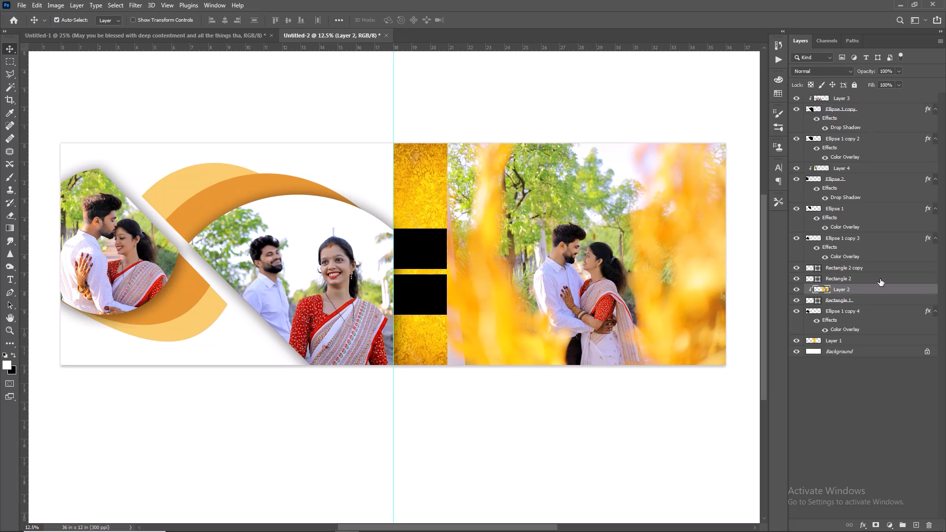
right_click(874, 299)
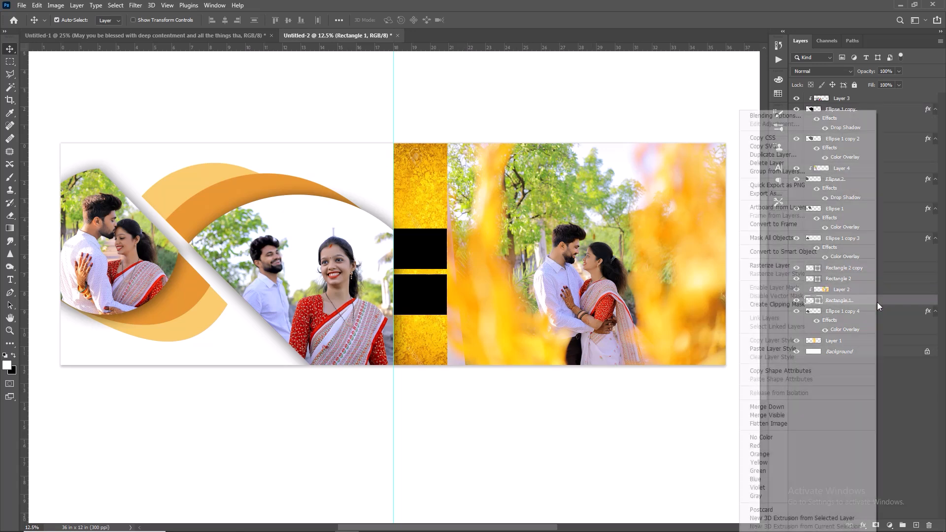
click(788, 348)
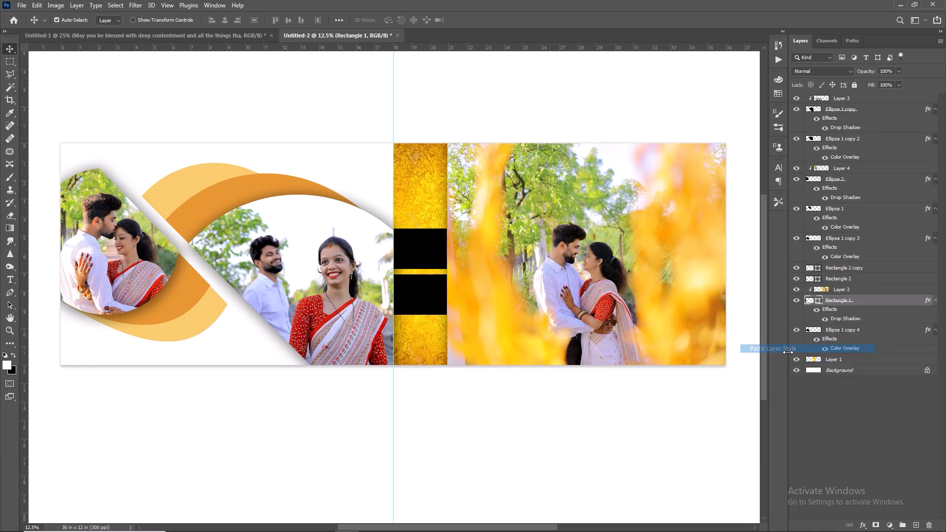
Select the upper small black rectangle, cut the whole snapito-7665463_1920 photo from its own file and close that file without saving.
click(421, 249)
click(22, 5)
click(30, 25)
double_click(395, 87)
key(ctrl+a)
key(ctrl+x)
key(ctrl+w)
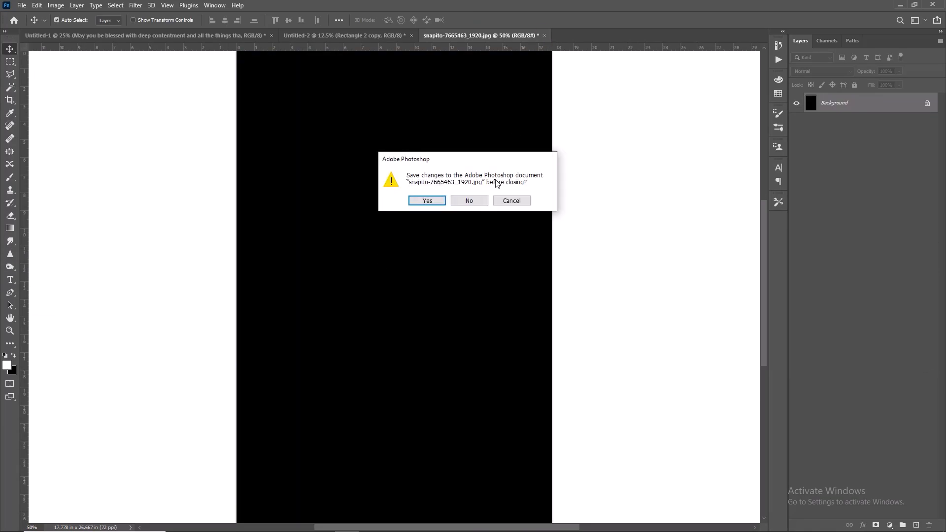
click(468, 200)
Paste the couple photo, scale it to about 76% over the upper small black rectangle and clip it to that rectangle.
key(ctrl+v)
key(ctrl+t)
drag(415, 207, 453, 211)
drag(425, 270, 414, 252)
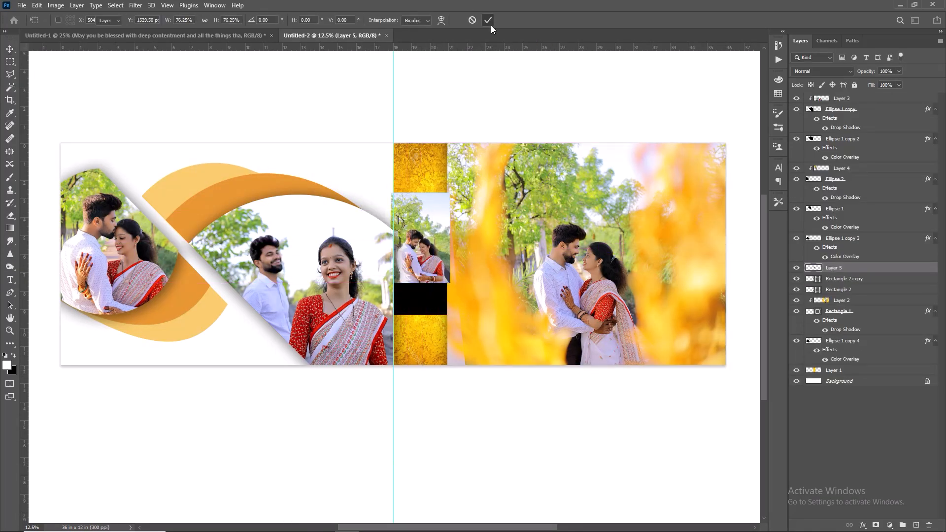
click(488, 20)
right_click(873, 268)
click(791, 304)
Select the lower small black rectangle, cut the whole snapito-7665464_1920 photo from its own file and close that file without saving.
click(413, 291)
key(ctrl+o)
double_click(105, 150)
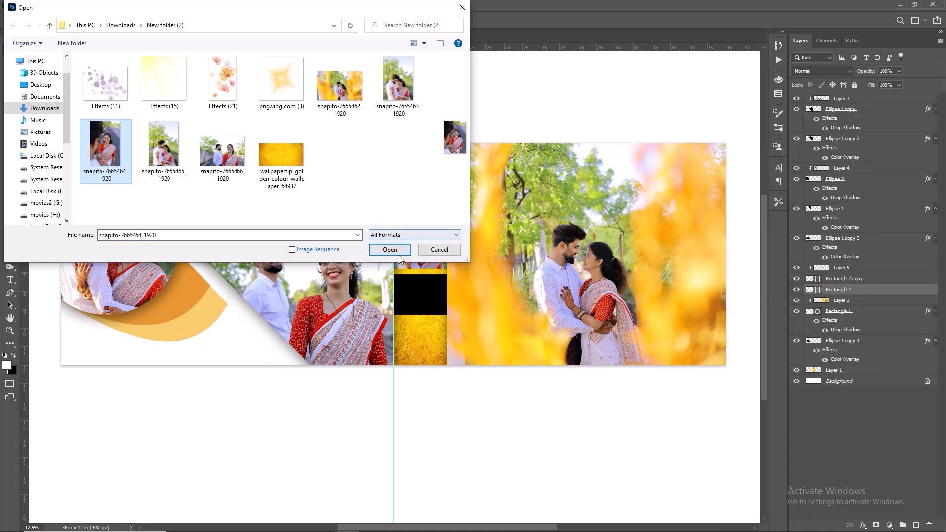
key(ctrl+a)
key(ctrl+x)
key(ctrl+w)
key(n)
Paste the portrait photo, scale it over the lower small black rectangle and clip it to that rectangle.
key(ctrl+v)
drag(414, 291, 449, 311)
key(ctrl+t)
drag(473, 247, 448, 286)
drag(427, 325, 426, 311)
click(488, 20)
right_click(860, 289)
click(756, 306)
Add a radial gradient fill on a new layer above Layer 2 and centre it near the large photo's upper-left corner.
click(838, 312)
key(ctrl+shift+alt+n)
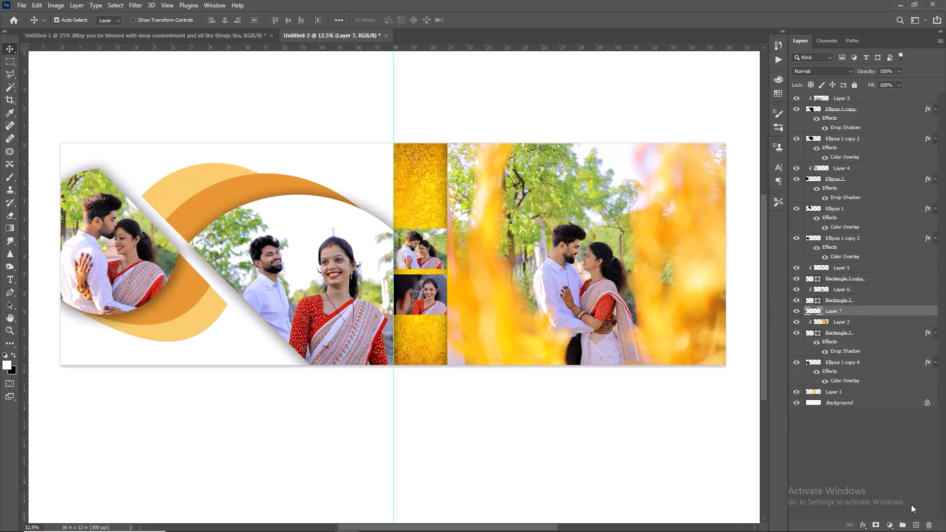
click(889, 526)
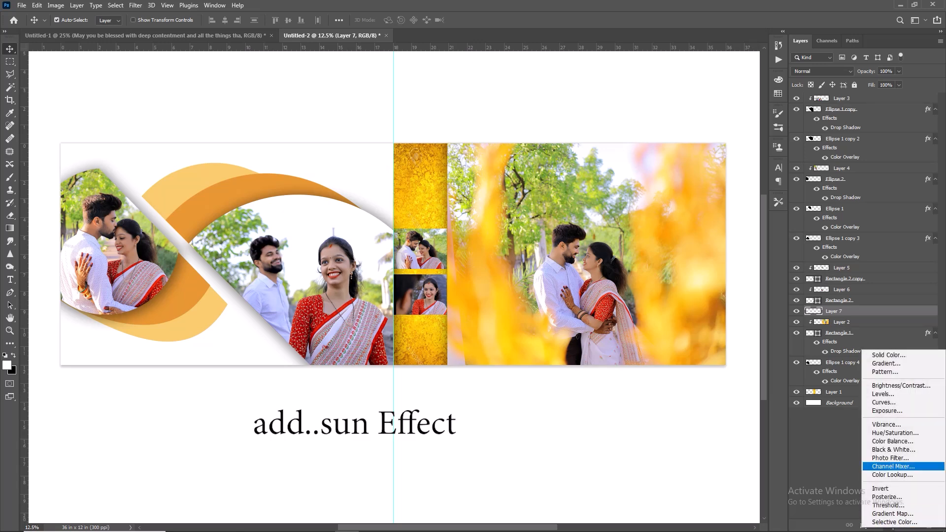
click(895, 368)
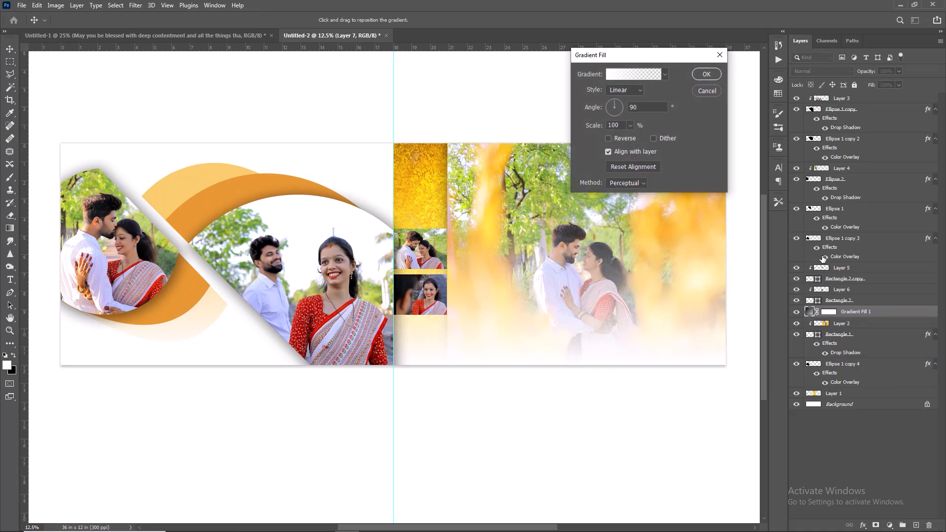
click(637, 90)
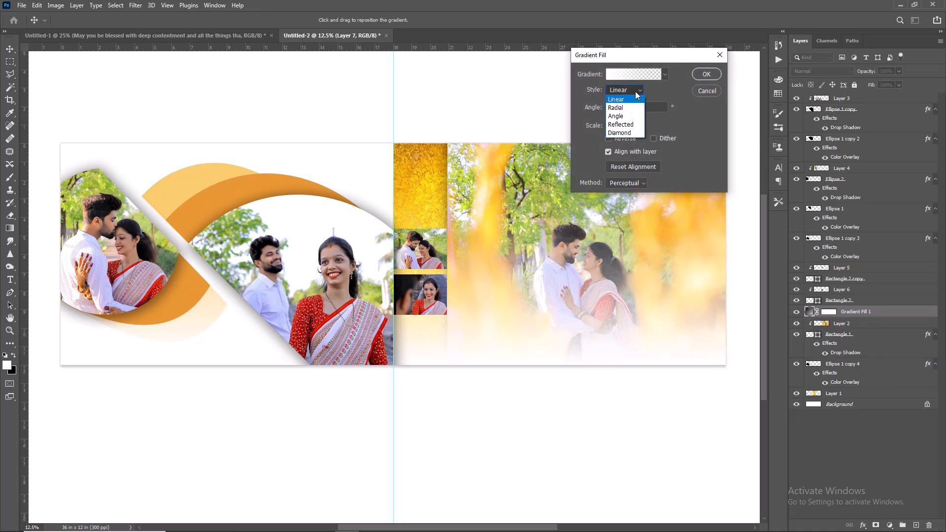
click(616, 107)
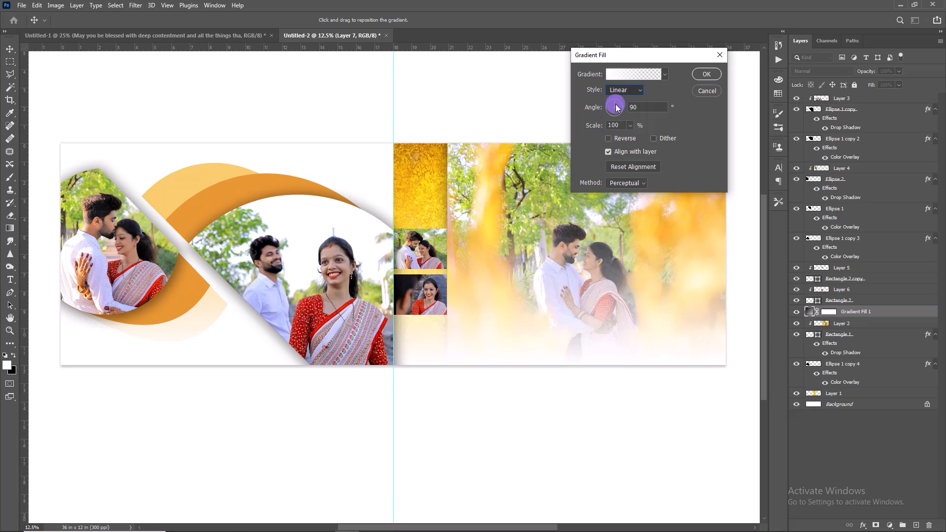
drag(418, 221, 498, 163)
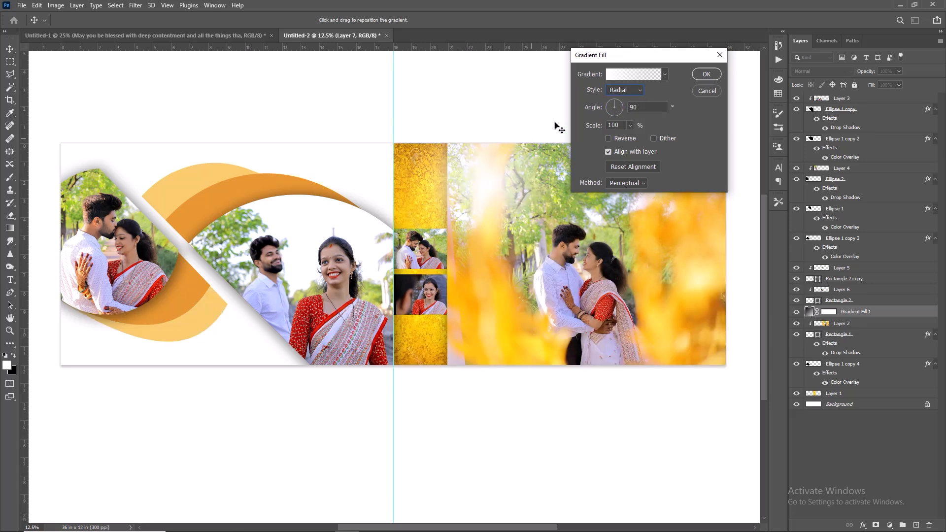
Apply the Foreground to Transparent preset from the Basics group to the gradient fill.
click(633, 74)
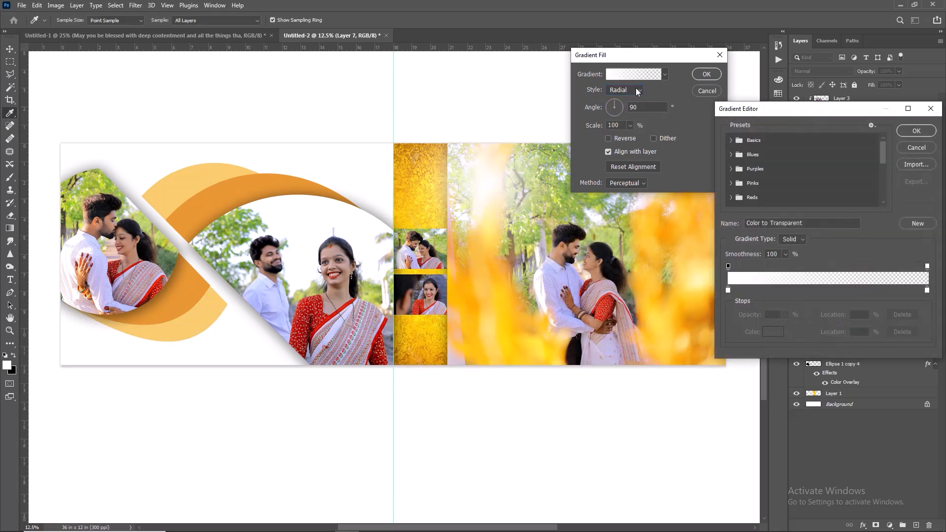
click(732, 140)
click(760, 155)
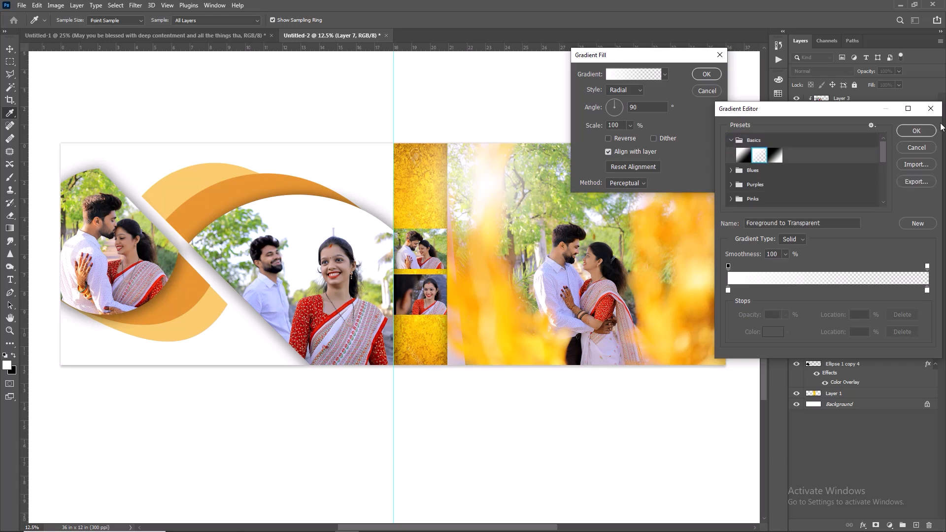
click(916, 131)
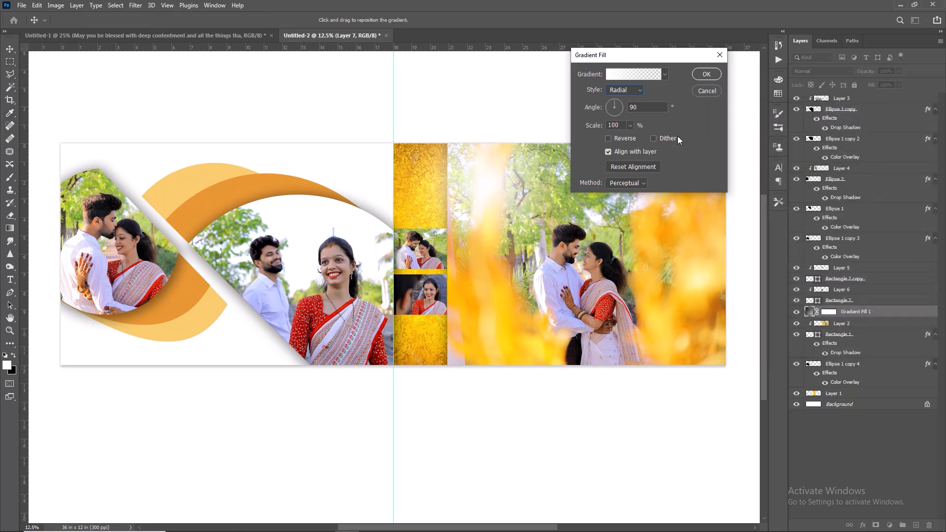
Set the gradient's end colour stop to the orange-red #ff4a1a.
click(641, 74)
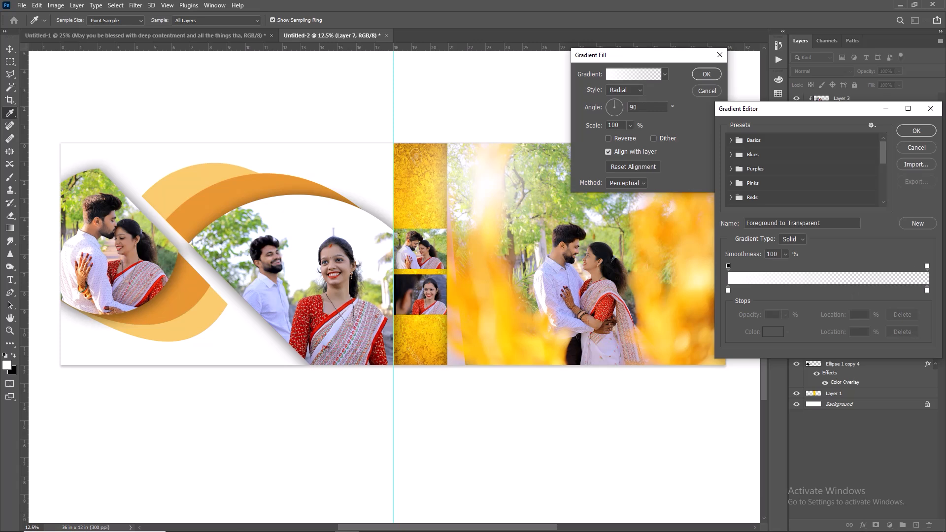
click(927, 291)
double_click(928, 291)
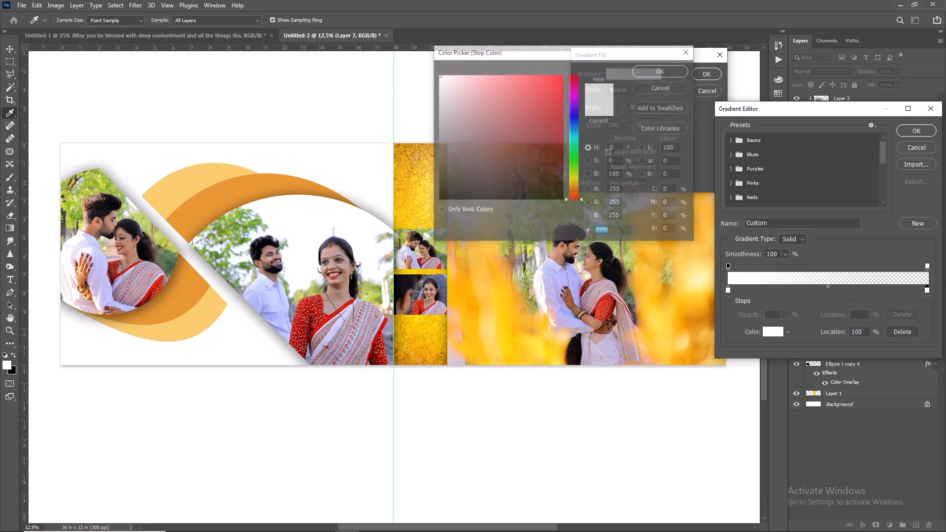
drag(545, 99, 551, 75)
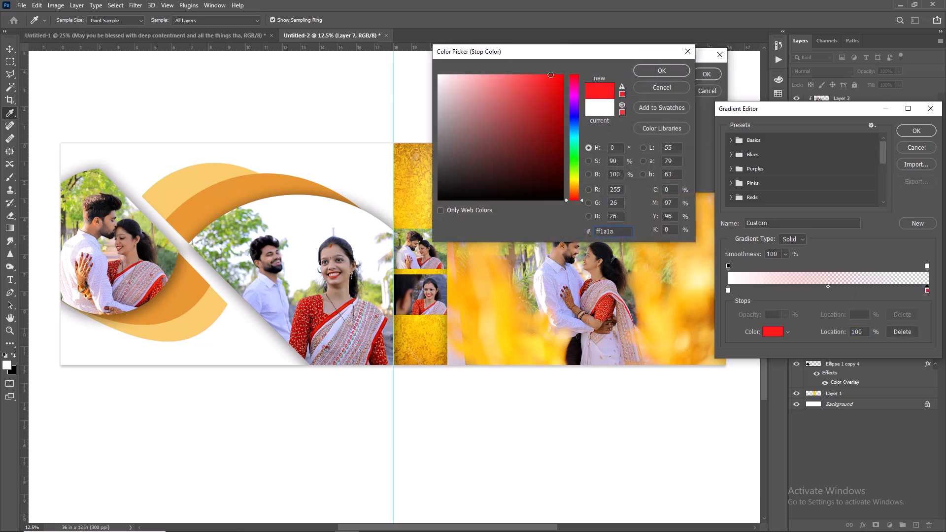
click(575, 196)
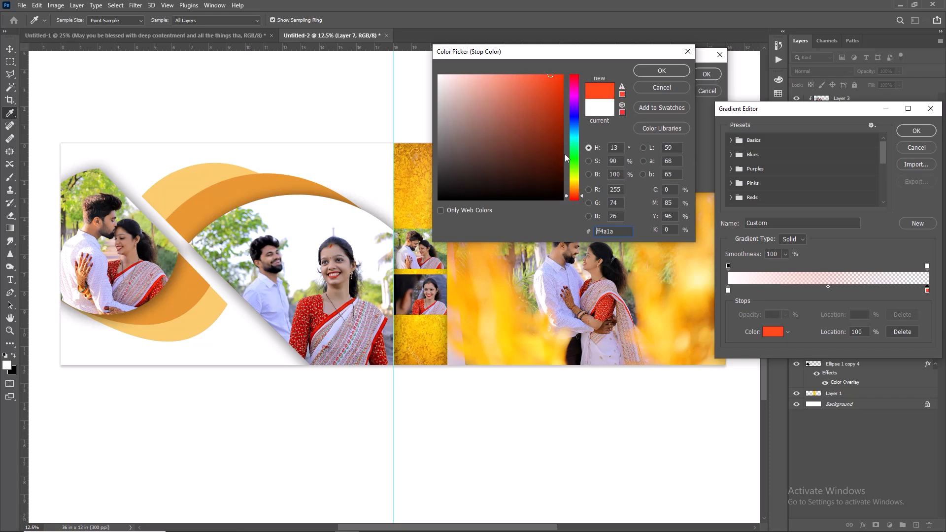
click(662, 71)
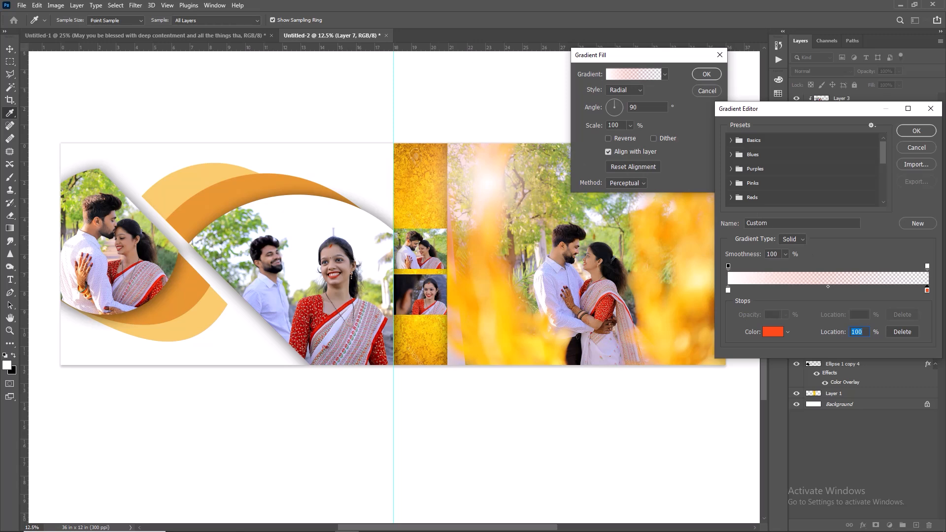
Add a colour stop at 22% along the gradient and set it to the yellow-orange #ffb11a.
click(765, 290)
drag(765, 288, 773, 286)
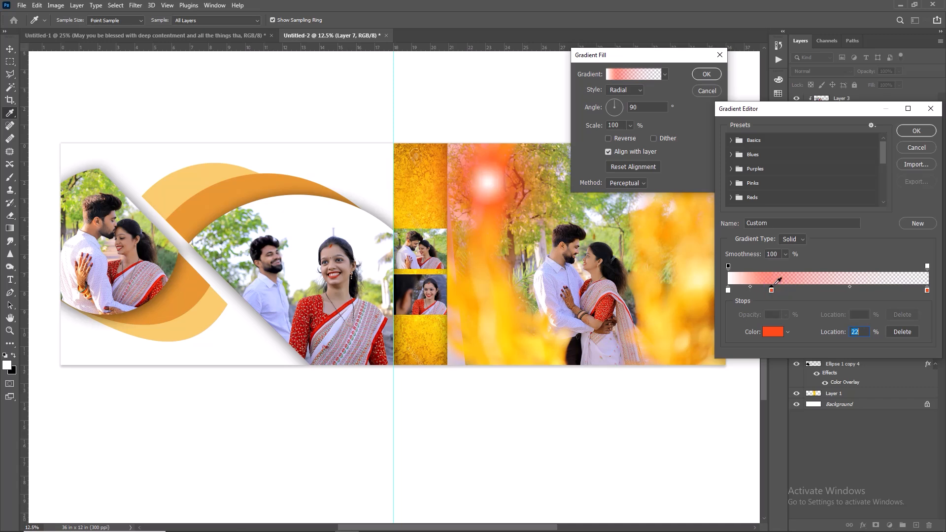
double_click(772, 291)
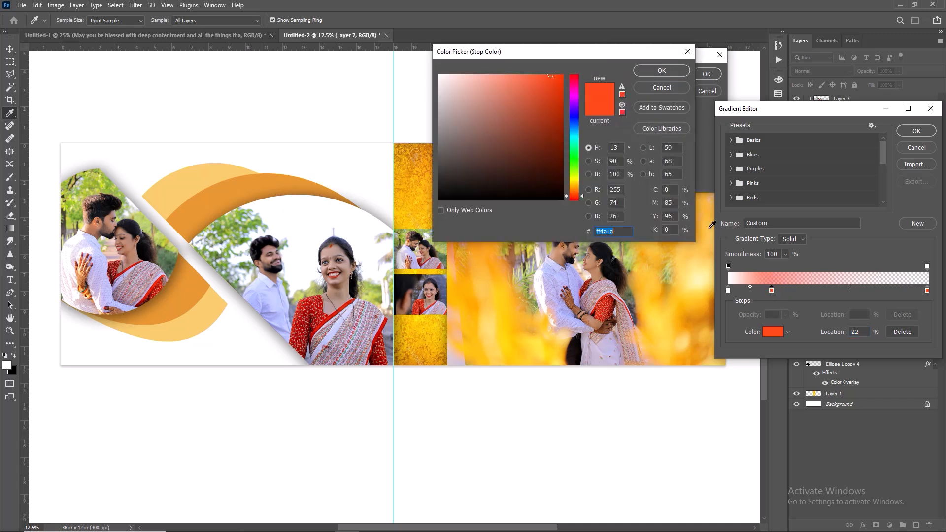
drag(577, 194, 576, 189)
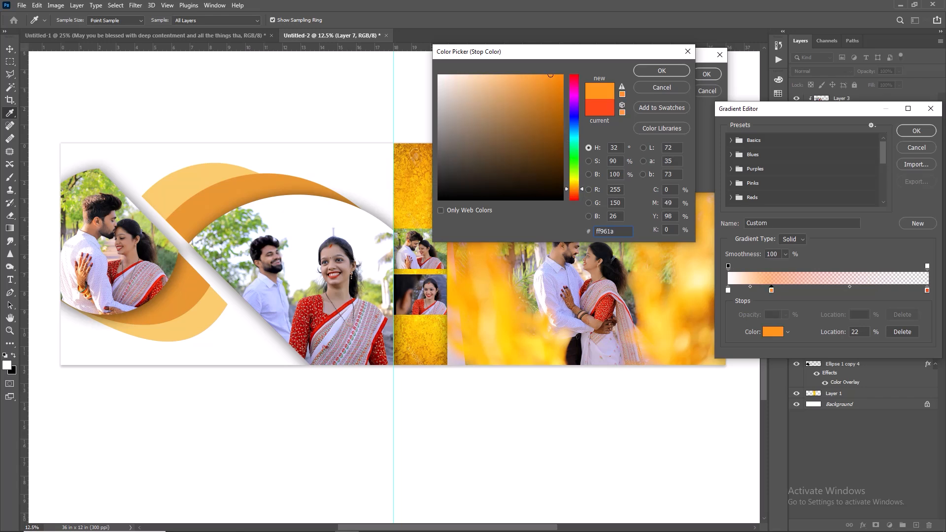
drag(573, 189, 573, 187)
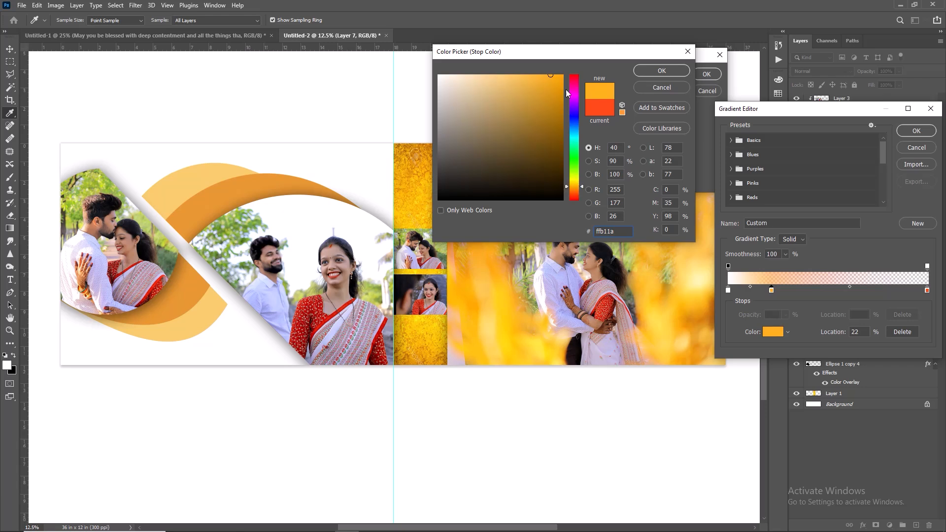
click(662, 70)
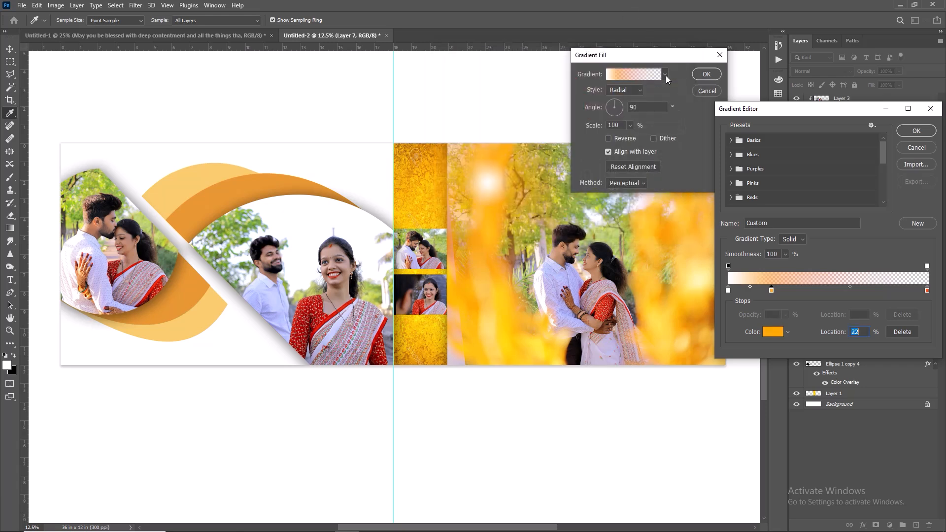
Change the gradient fill's 22% colour stop to a softer light orange and apply the fill.
double_click(771, 290)
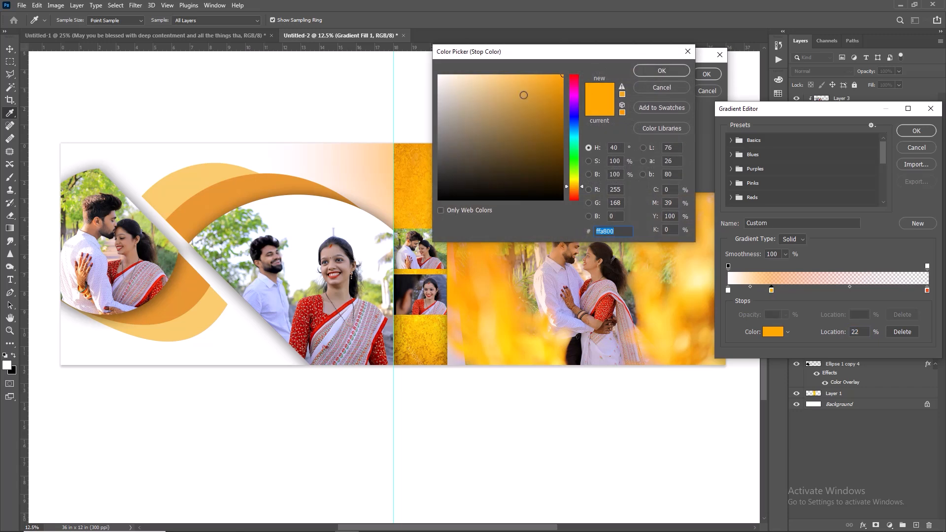
click(491, 75)
drag(523, 54, 710, 67)
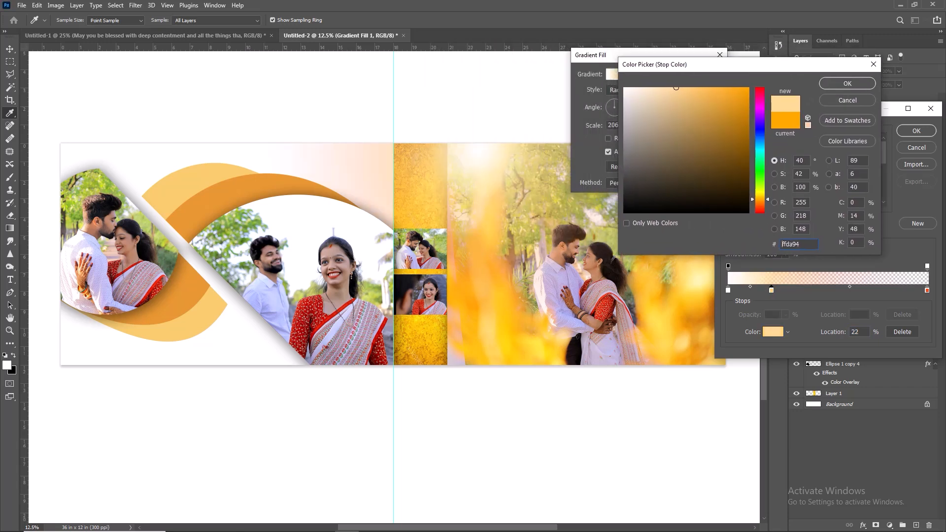
mouse_move(678, 87)
mouse_down()
mouse_move(708, 85)
mouse_move(722, 69)
mouse_move(675, 85)
mouse_move(686, 68)
mouse_move(687, 94)
mouse_up()
click(847, 83)
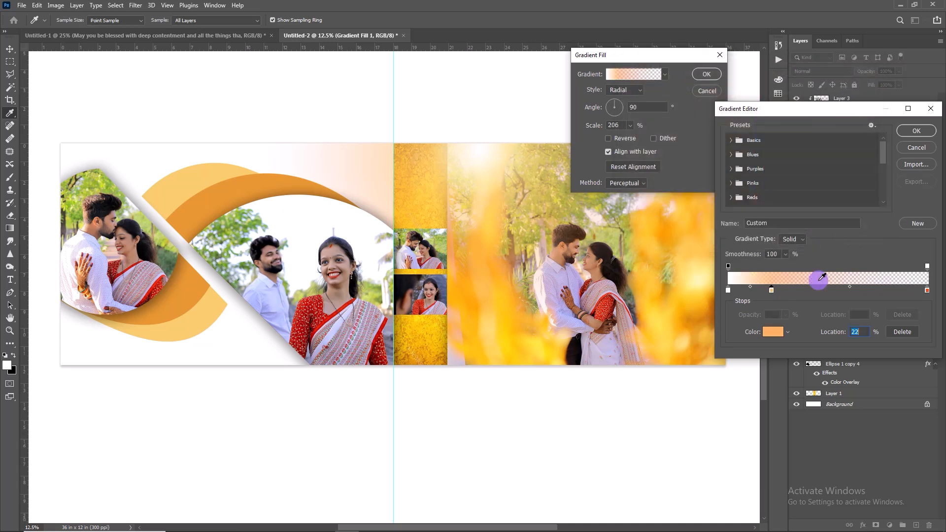
click(916, 131)
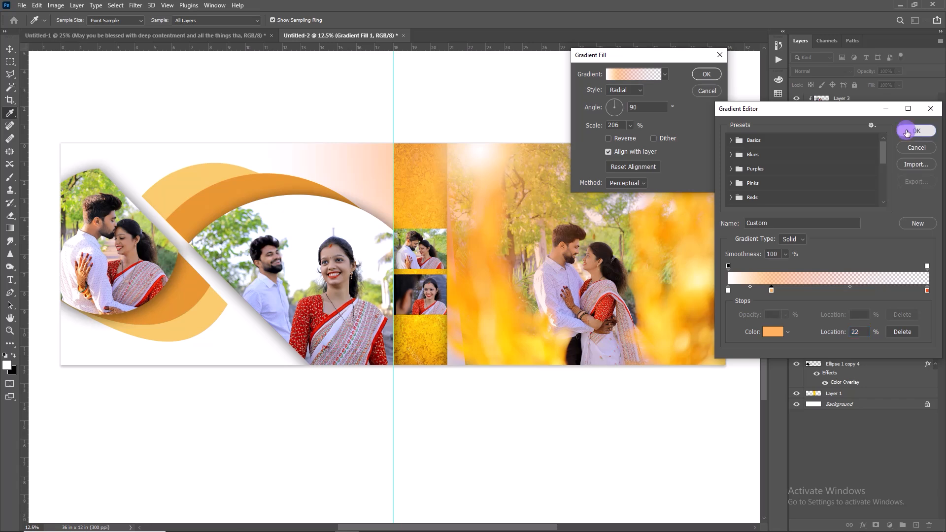
click(707, 74)
Select the Background layer and set the Gradient tool's starting colour stop to a bright orange.
click(847, 406)
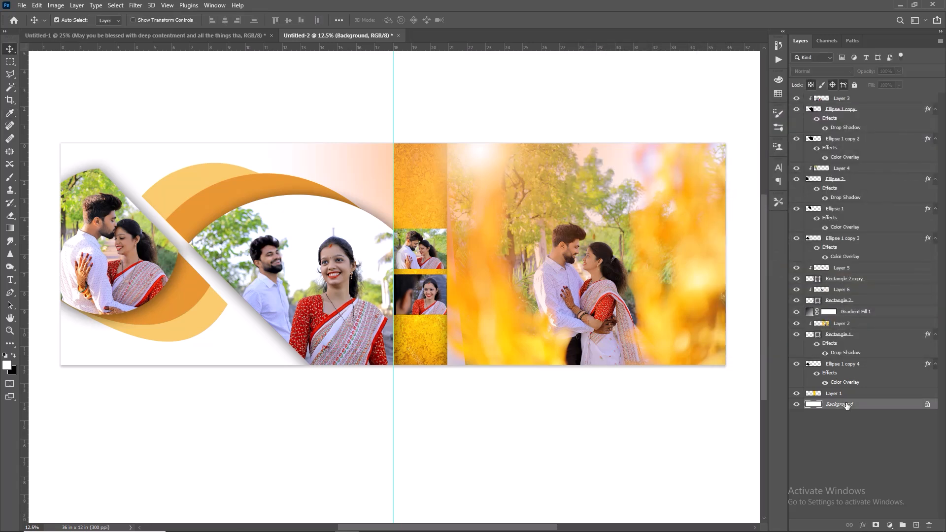
click(9, 228)
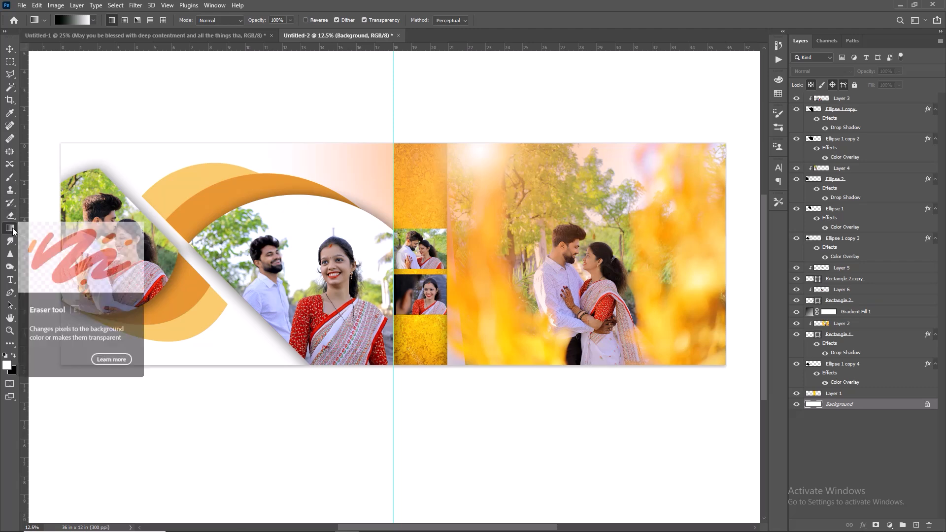
click(79, 19)
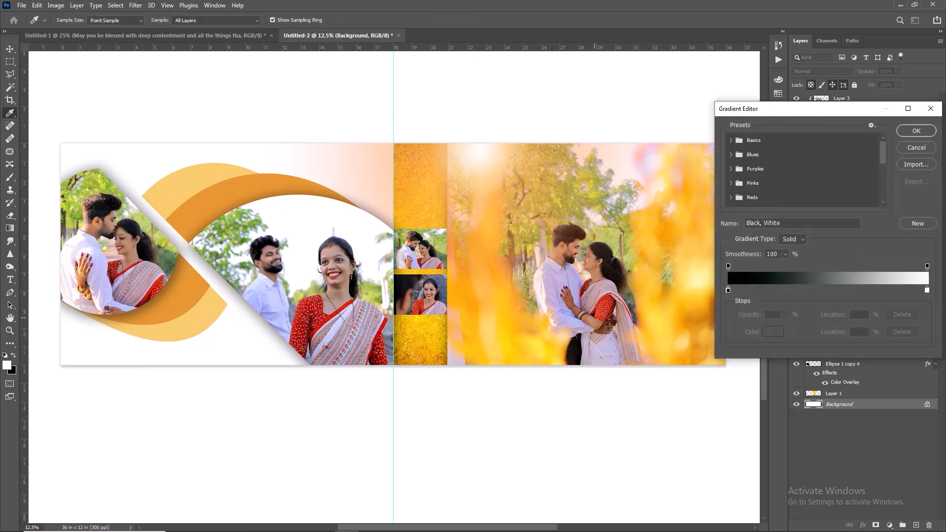
double_click(731, 290)
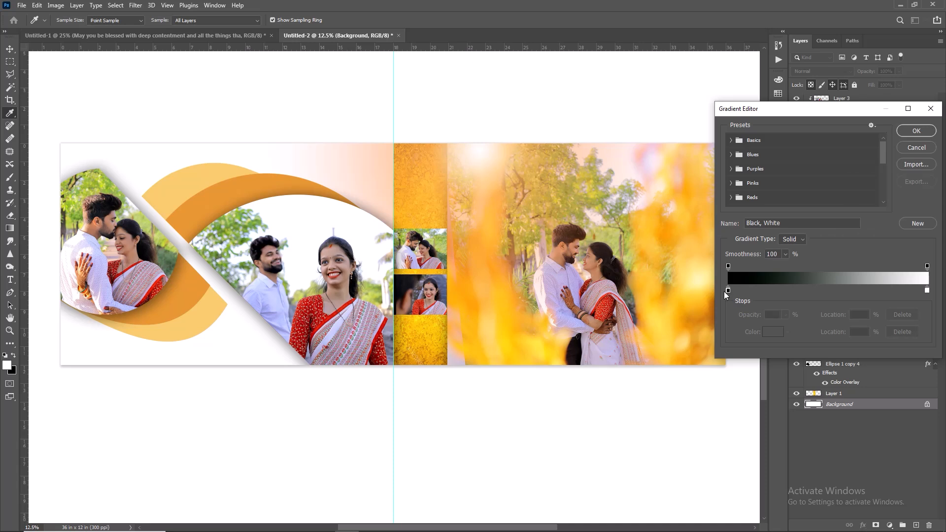
click(727, 292)
double_click(728, 292)
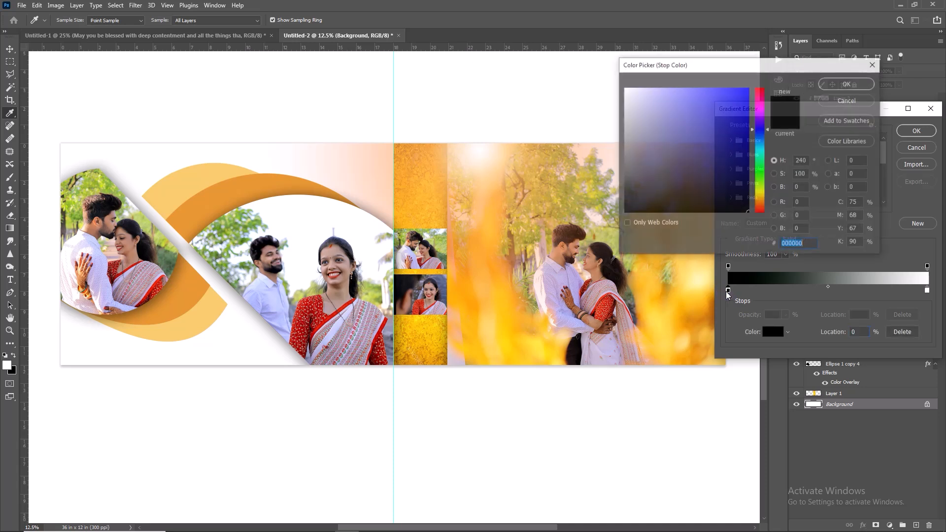
click(760, 204)
click(727, 100)
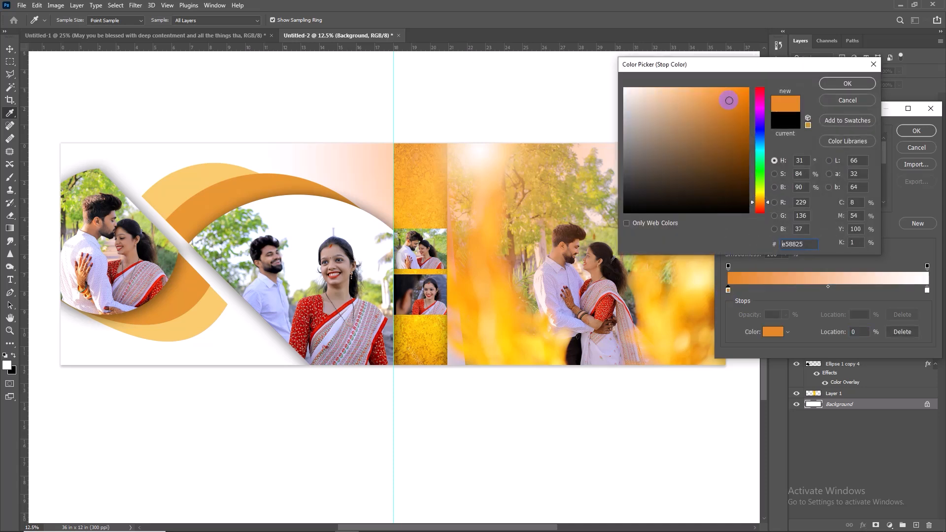
click(728, 88)
click(847, 84)
Set the gradient's end colour stop to the red #f84242 and add a new layer directly above Background.
double_click(928, 289)
click(715, 91)
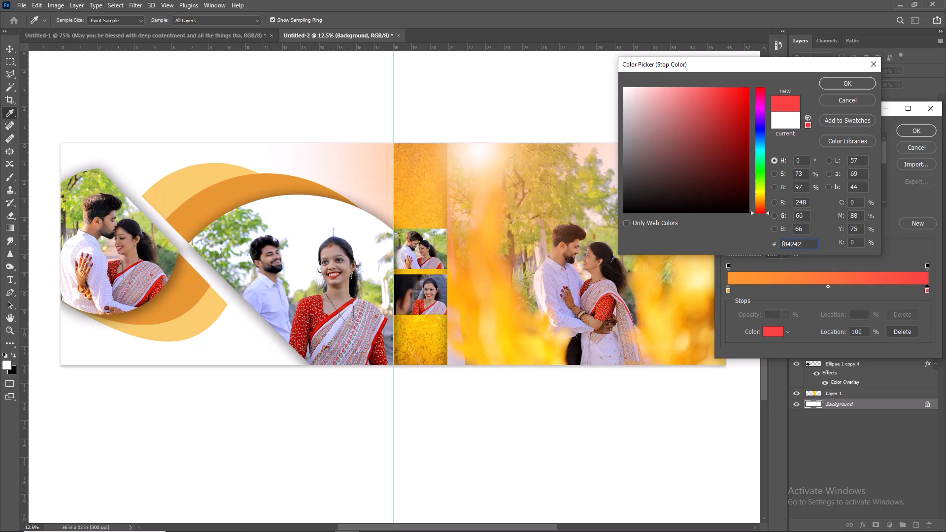
click(848, 84)
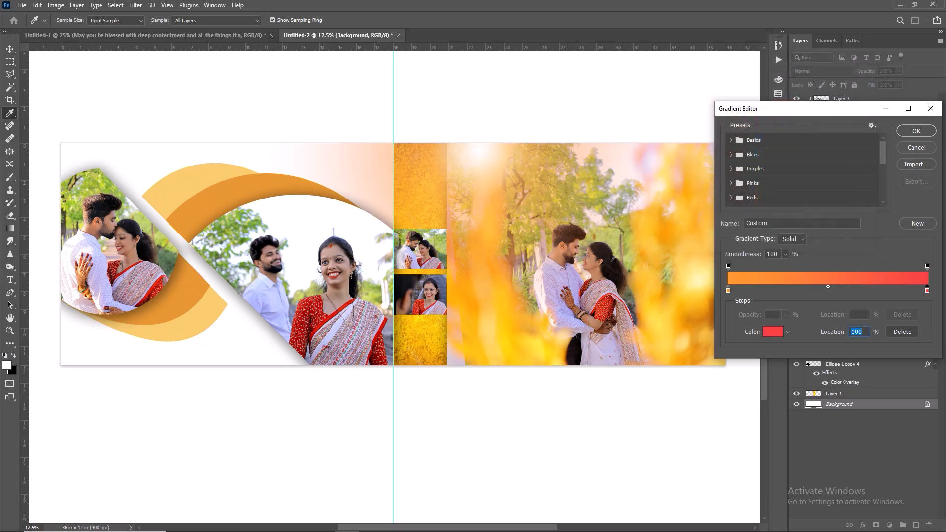
click(917, 131)
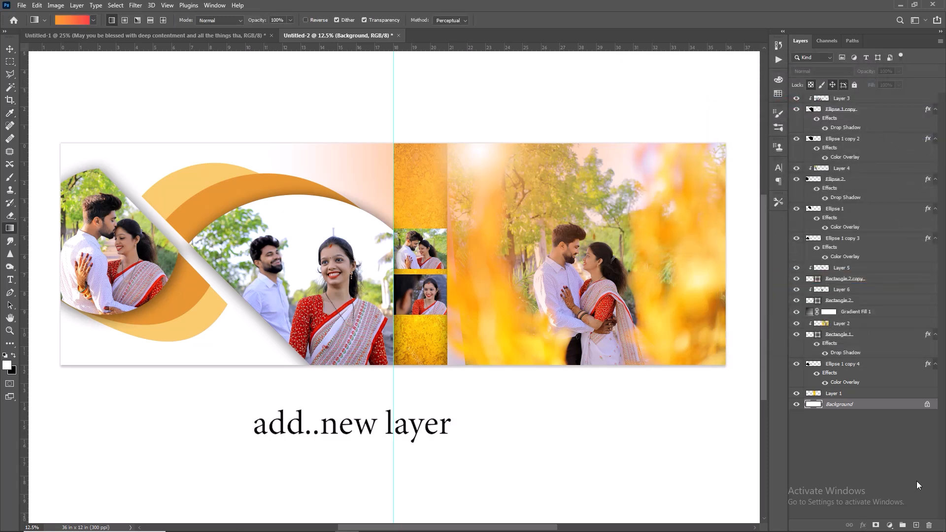
click(916, 525)
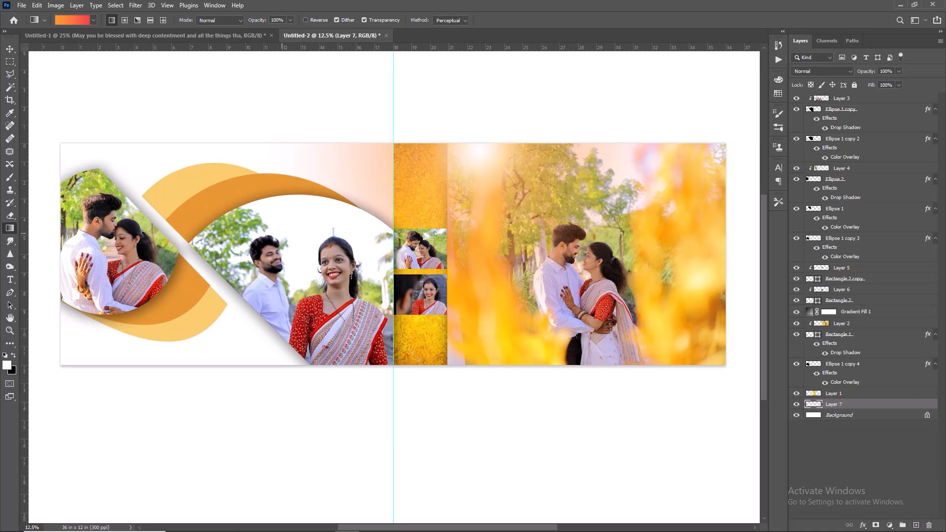
drag(63, 385, 203, 284)
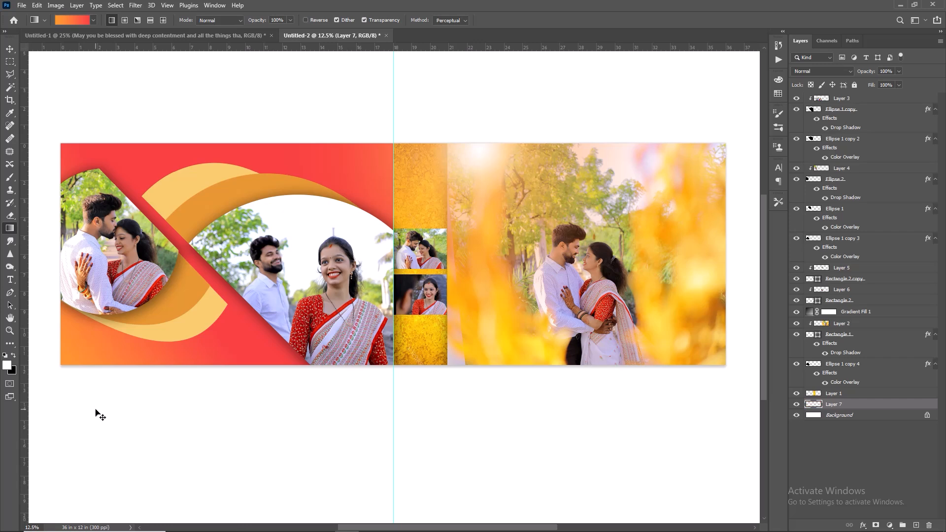
key(ctrl+z)
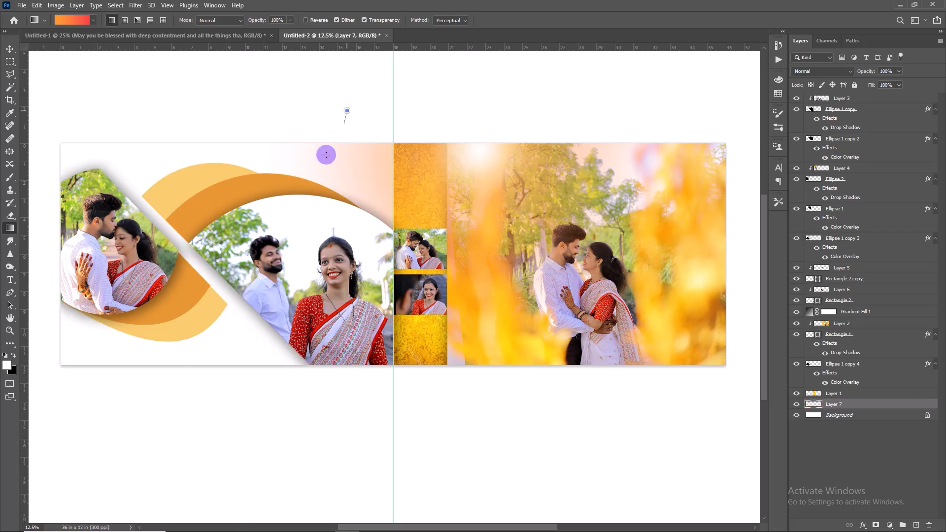
drag(342, 121, 264, 247)
key(ctrl+z)
Fill Layer 7 with the orange-to-red linear gradient running down from the left page's upper-right area, and set its blend mode to Pin Light.
drag(372, 131, 325, 257)
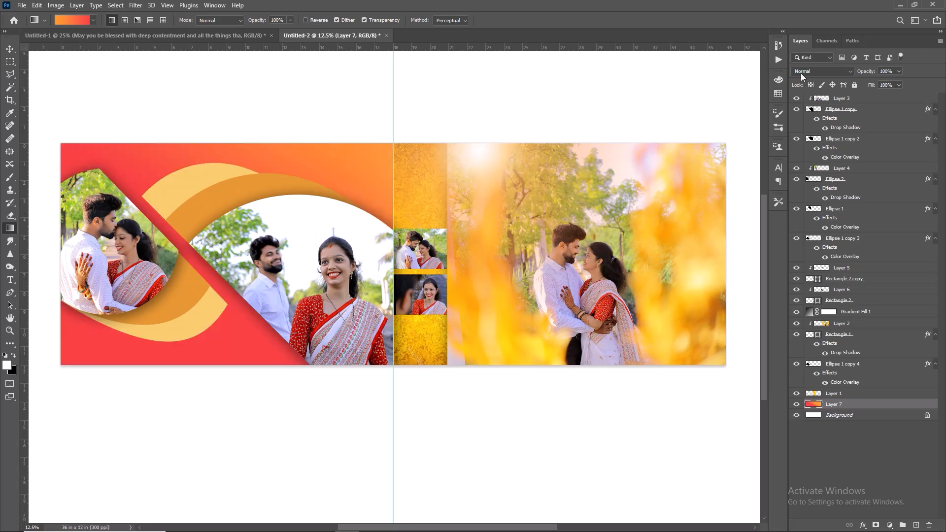
click(851, 67)
click(814, 226)
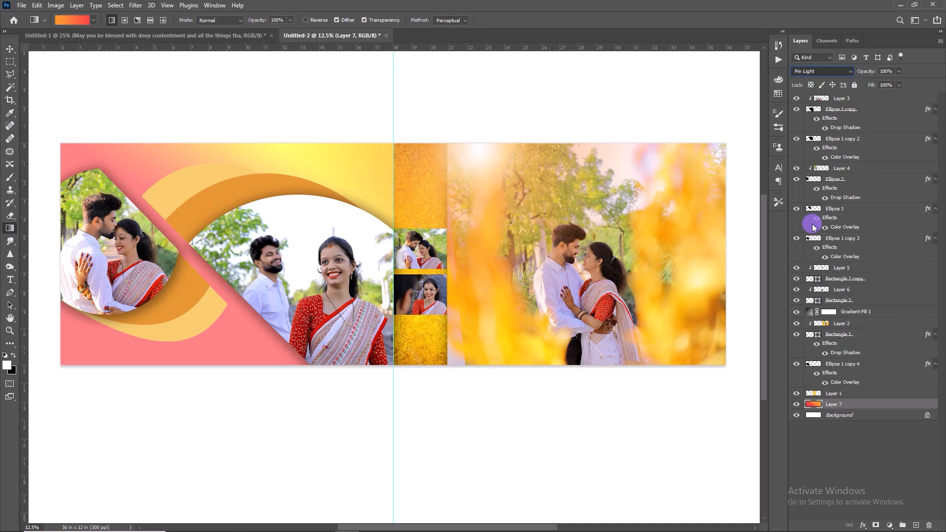
Add a soft, upward-falling drop shadow to Ellipse 1, the light orange curve on the left page.
key(v)
click(193, 191)
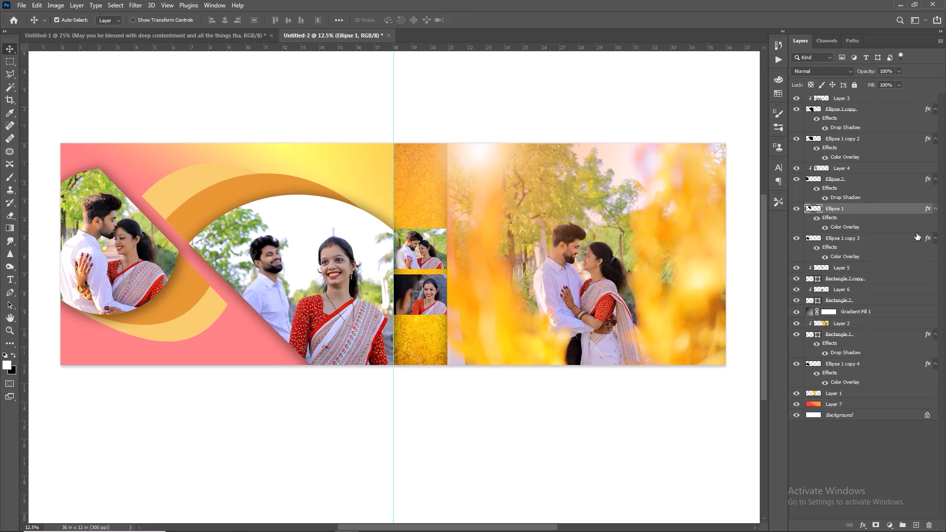
double_click(891, 216)
click(455, 358)
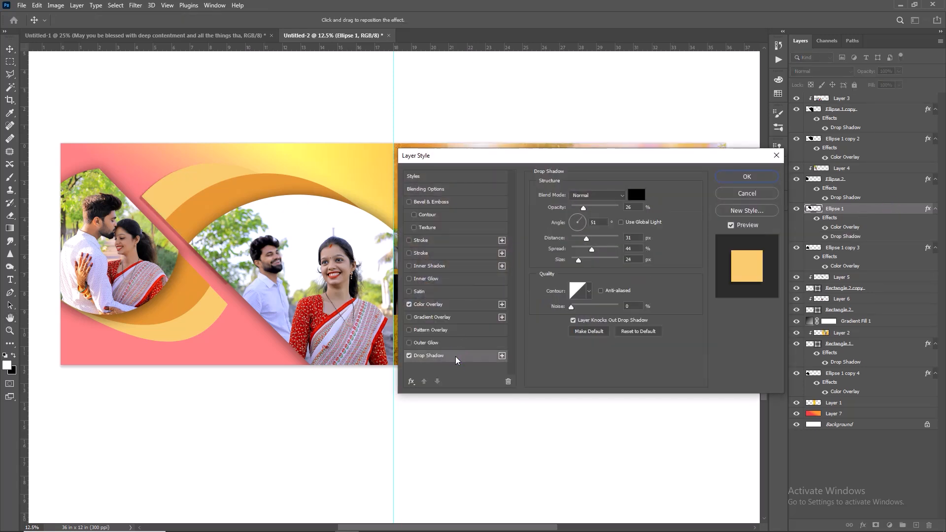
click(580, 228)
click(582, 229)
drag(596, 238, 619, 261)
drag(583, 208, 581, 209)
click(581, 240)
click(738, 178)
Add an upward-falling drop shadow to Ellipse 1 copy 2 with 26% opacity, 42 px distance, 0% spread and 136 px size.
double_click(880, 139)
click(464, 353)
click(579, 228)
mouse_move(589, 250)
mouse_down()
mouse_move(605, 256)
mouse_move(571, 250)
mouse_up()
drag(587, 238, 599, 261)
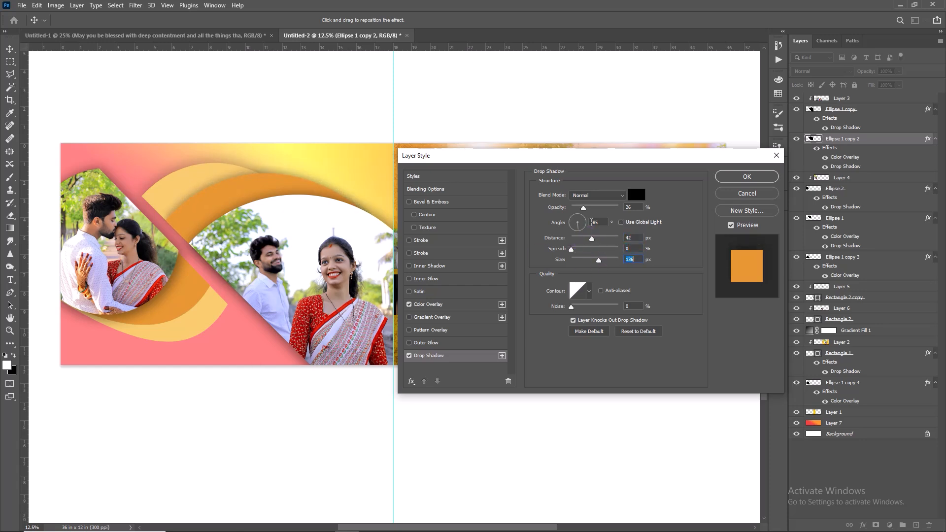
drag(578, 230, 580, 230)
key(Return)
key(Escape)
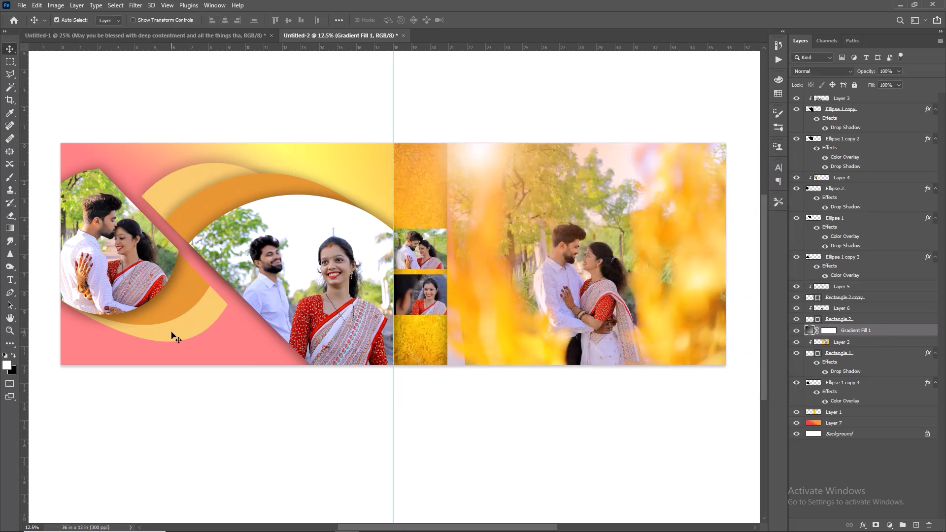
Add a soft drop shadow to Ellipse 1 copy 3, the darker orange curve under the left photo.
click(159, 303)
double_click(882, 256)
click(428, 356)
drag(592, 249, 570, 249)
click(608, 260)
click(597, 239)
click(583, 249)
key(Return)
Add a drop shadow to Ellipse 1 copy 4, the light orange curve at the lower part of the left page.
click(204, 334)
right_click(201, 325)
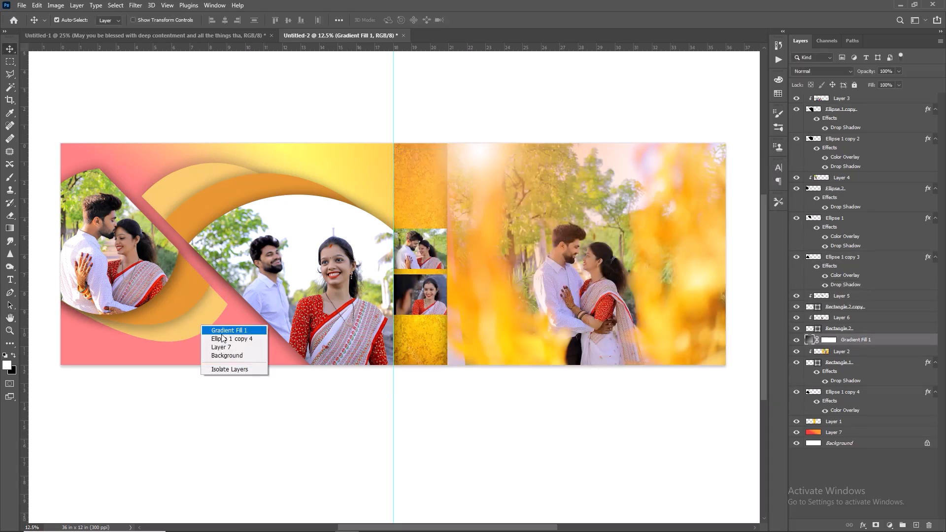
click(220, 348)
right_click(211, 318)
click(228, 333)
double_click(905, 396)
click(441, 357)
mouse_move(591, 249)
mouse_down()
mouse_move(575, 251)
mouse_move(616, 280)
mouse_move(579, 214)
mouse_move(606, 241)
mouse_up()
click(746, 178)
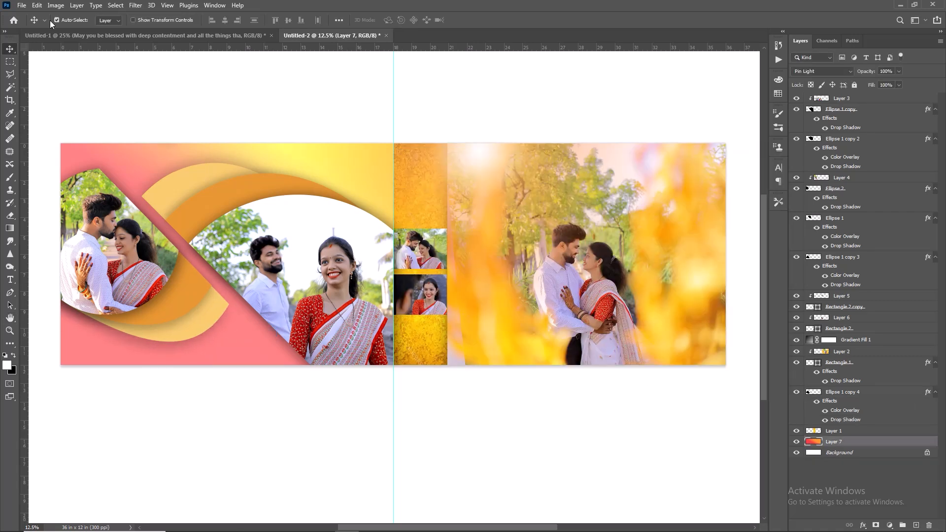
Bring the Effects (21) flower image into the album spread and place its layer at the top of the stack.
click(21, 6)
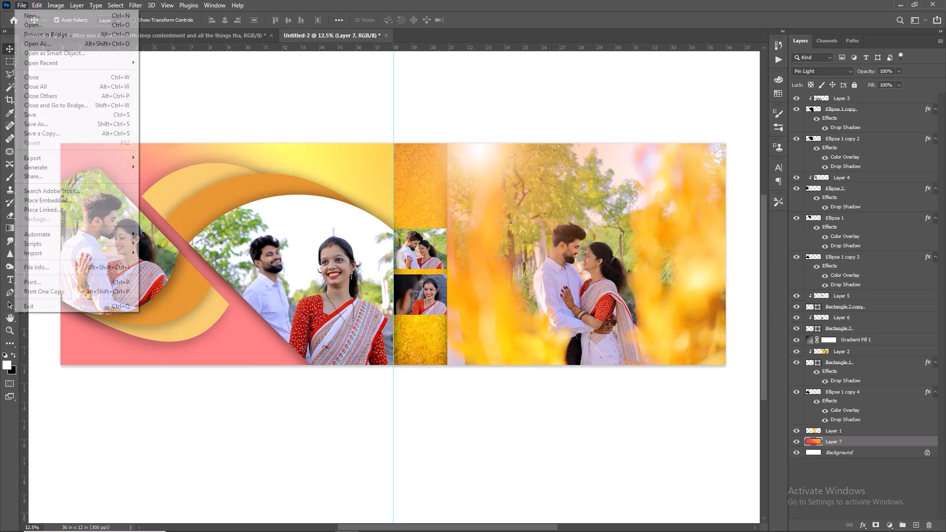
click(30, 24)
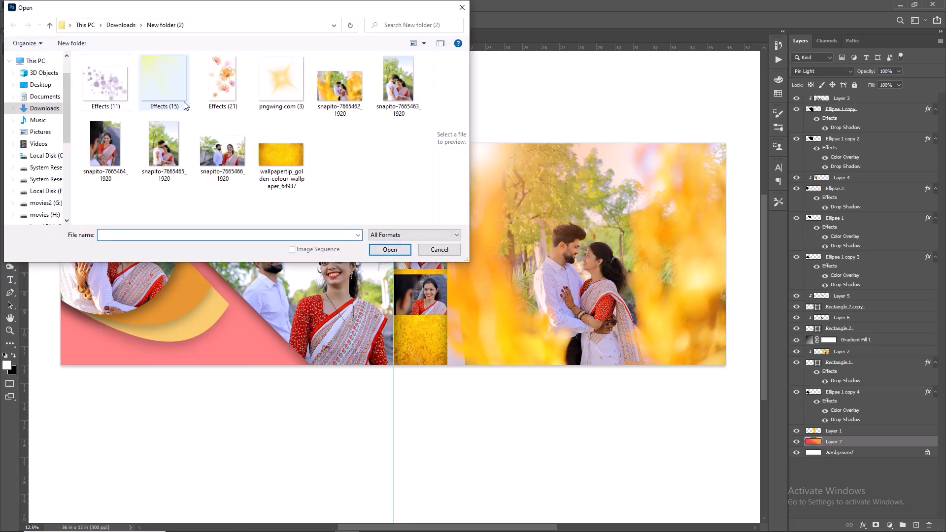
click(215, 87)
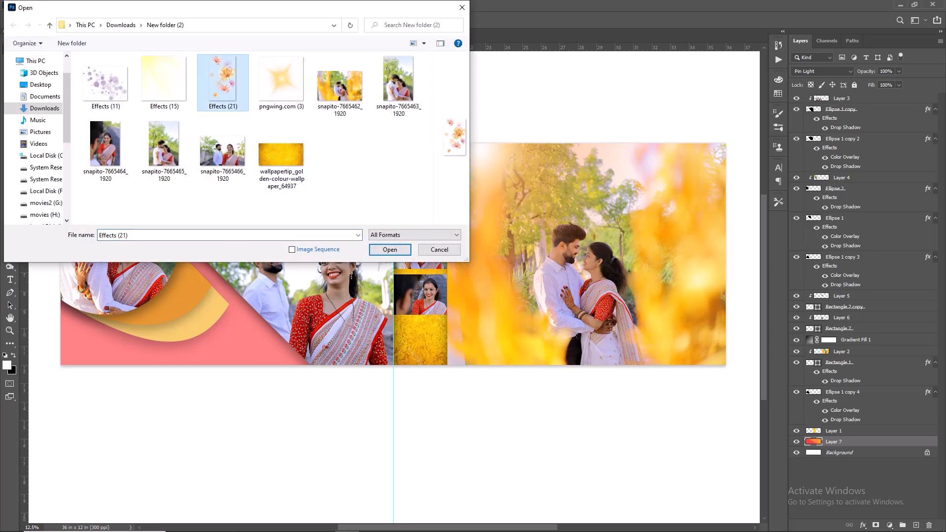
click(395, 250)
drag(394, 249, 457, 246)
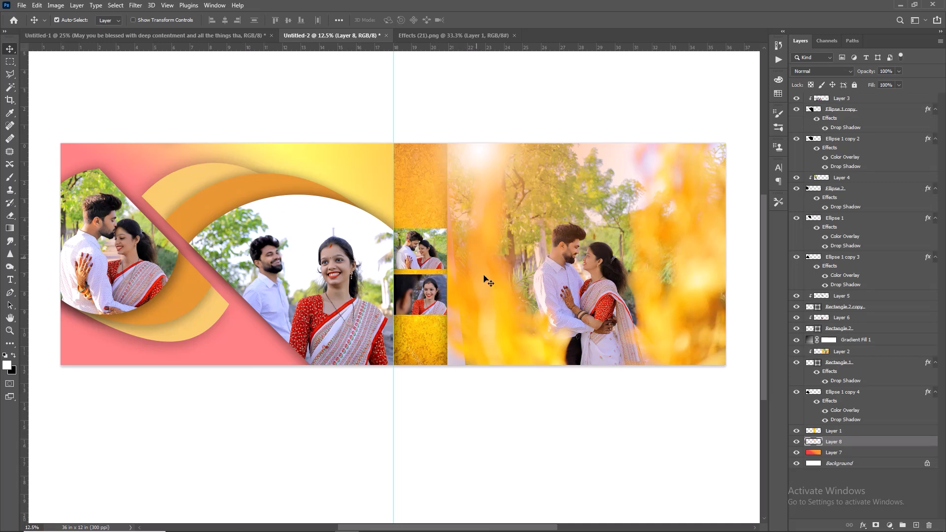
click(839, 442)
drag(838, 438, 836, 98)
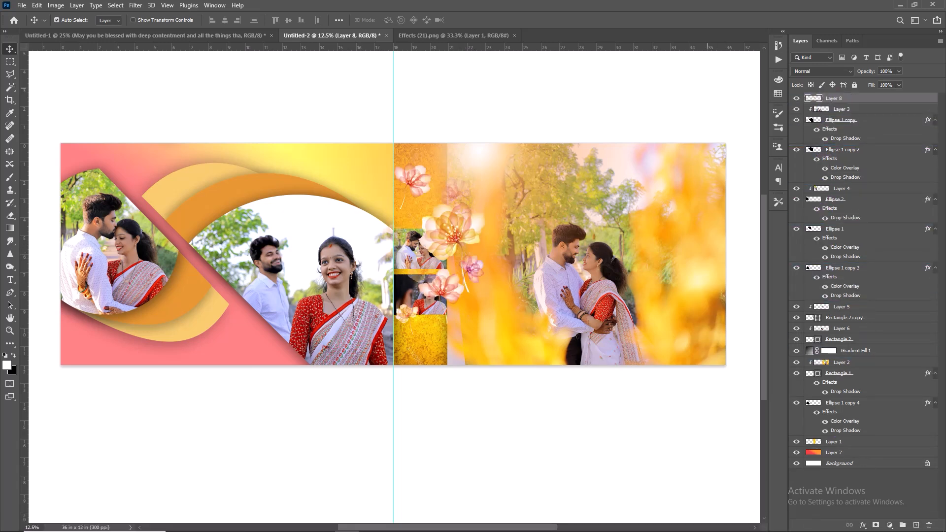
Position the flowers over the right side of the large couple photo and lower their layer opacity to 70%.
key(ctrl)
key(ctrl+t)
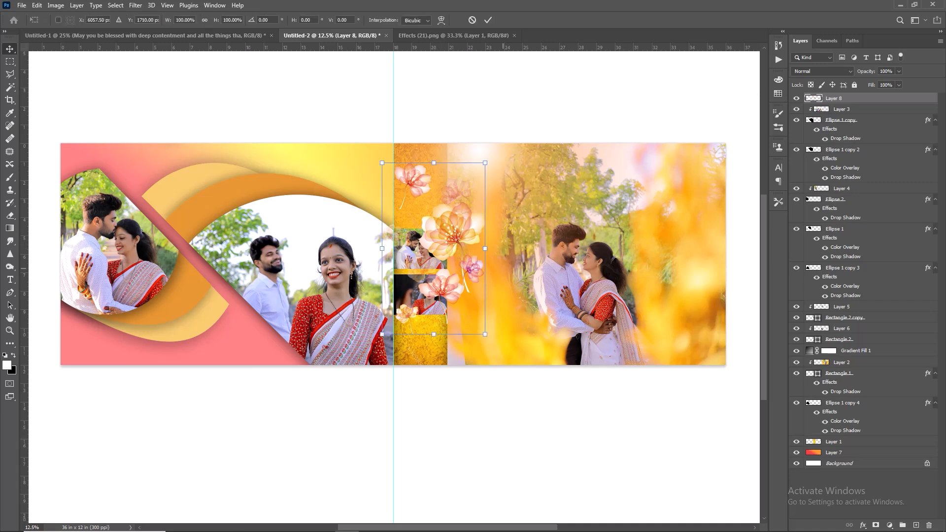
drag(455, 256, 685, 237)
drag(665, 315, 662, 295)
drag(683, 231, 698, 256)
click(488, 20)
drag(872, 71, 858, 74)
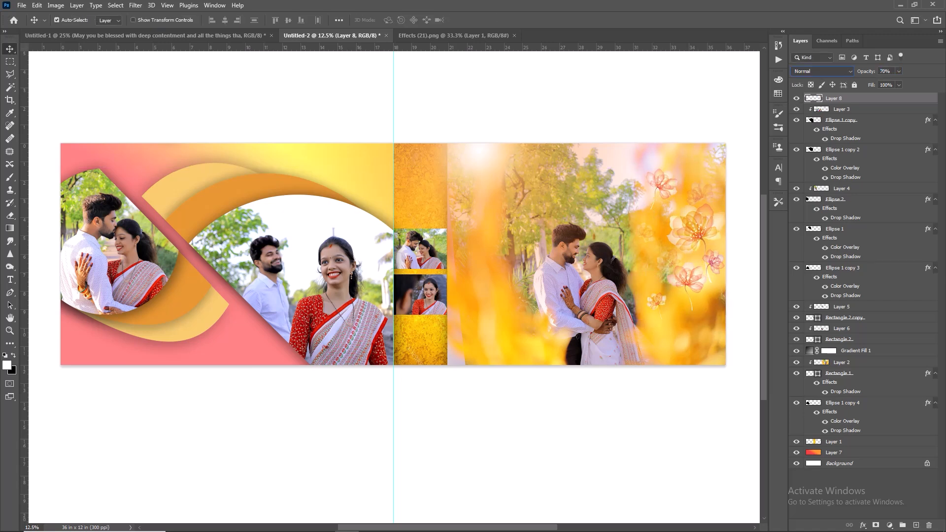
Enlarge the flower layer to about 122% and shift it against the spread's right edge.
key(ctrl+t)
drag(680, 319, 689, 355)
drag(682, 321, 702, 321)
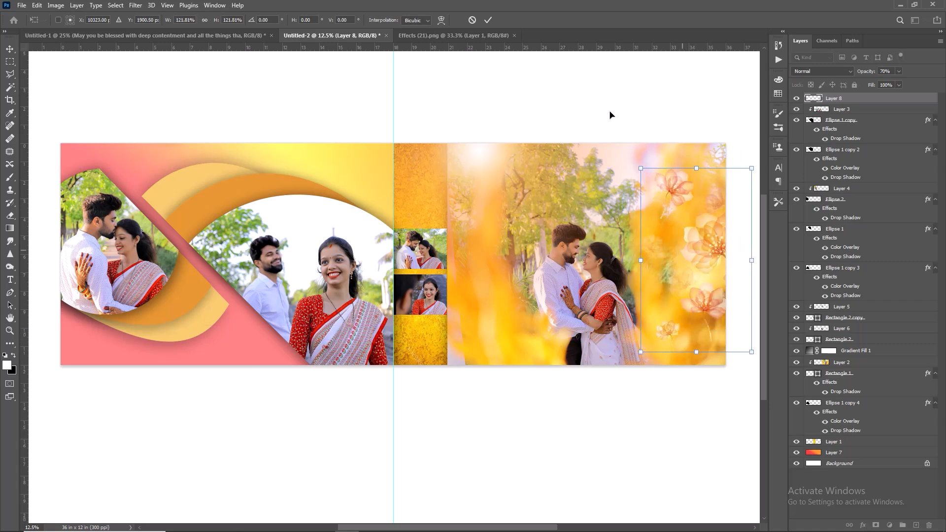
click(488, 20)
Open the Effects (11) bubble image and bring it into the album spread.
click(348, 150)
key(ctrl+o)
click(114, 92)
double_click(114, 92)
drag(395, 252, 431, 311)
Resize the bubbles over the upper part of the left page and move their layer directly above Layer 7.
key(ctrl+t)
drag(372, 244, 366, 188)
drag(438, 207, 441, 159)
drag(333, 197, 245, 245)
drag(839, 353, 845, 458)
Enlarge the bubble layer to about 148% and position it across the top of the left page.
key(ctrl+t)
drag(141, 225, 168, 217)
drag(150, 283, 45, 355)
drag(122, 329, 176, 294)
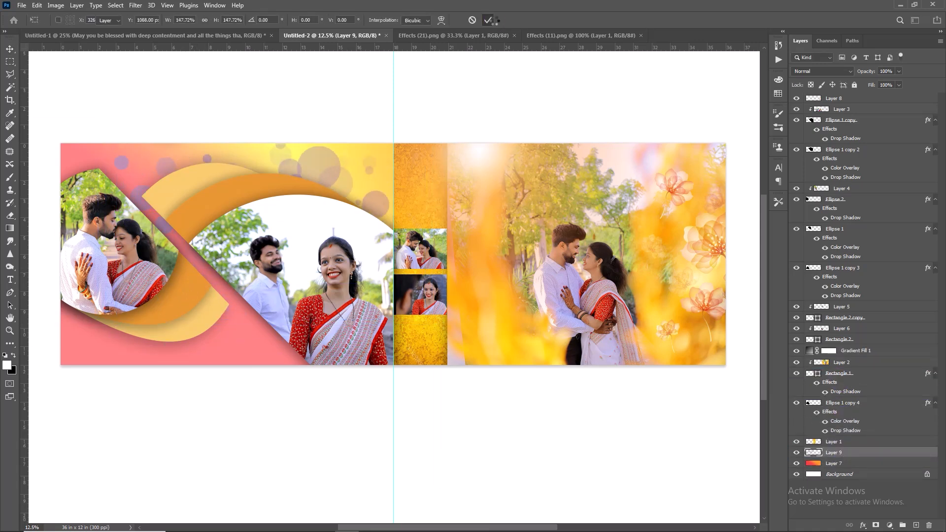
click(489, 20)
Set the bubble layer's blend mode to Color Dodge, then rotate it clockwise and reposition it over the left page.
click(822, 71)
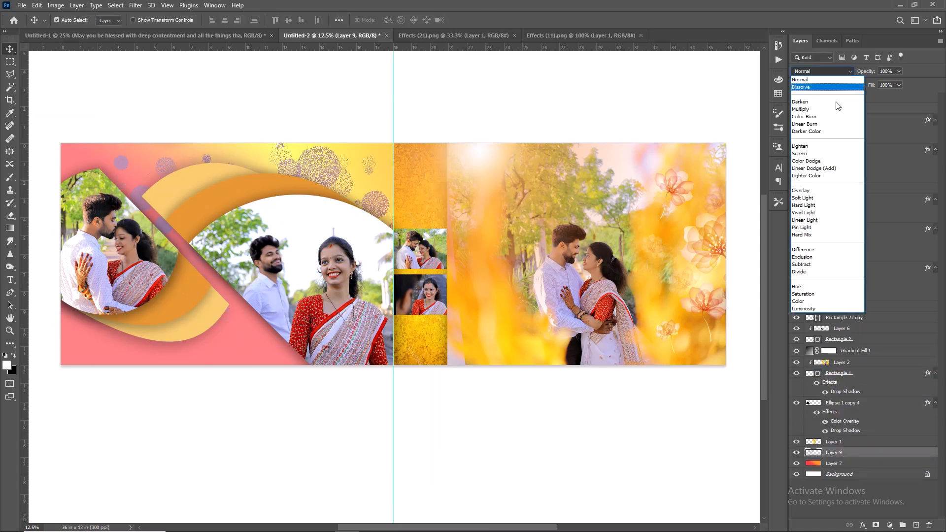
click(796, 161)
key(ctrl+t)
drag(429, 94, 444, 123)
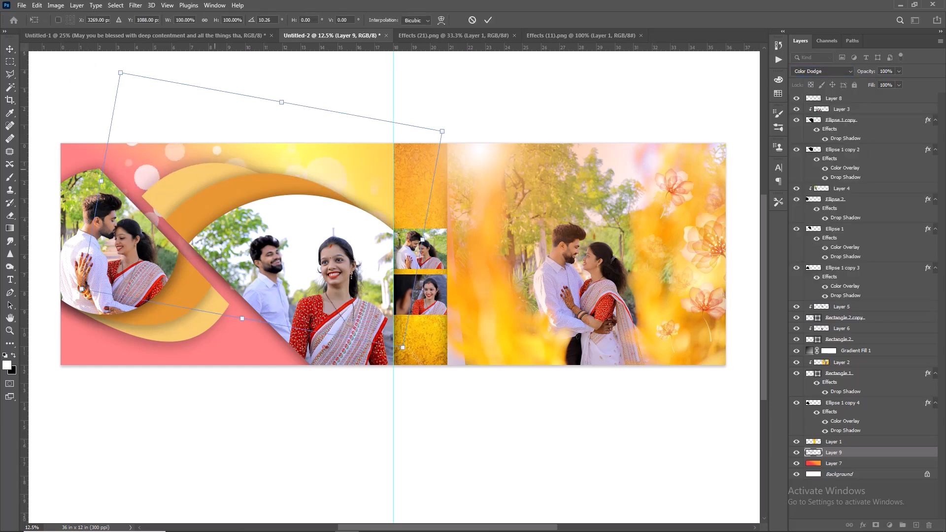
drag(345, 148, 323, 160)
click(489, 21)
Open the Effects (15) image and bring it into the album spread, above the bubble layer.
click(19, 6)
click(33, 25)
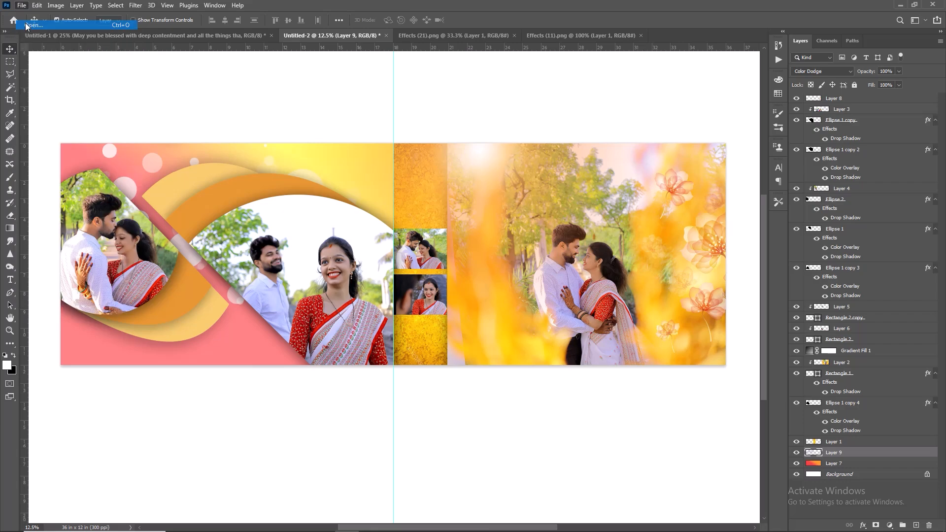
click(165, 81)
click(388, 249)
drag(375, 133, 162, 197)
drag(828, 457, 829, 457)
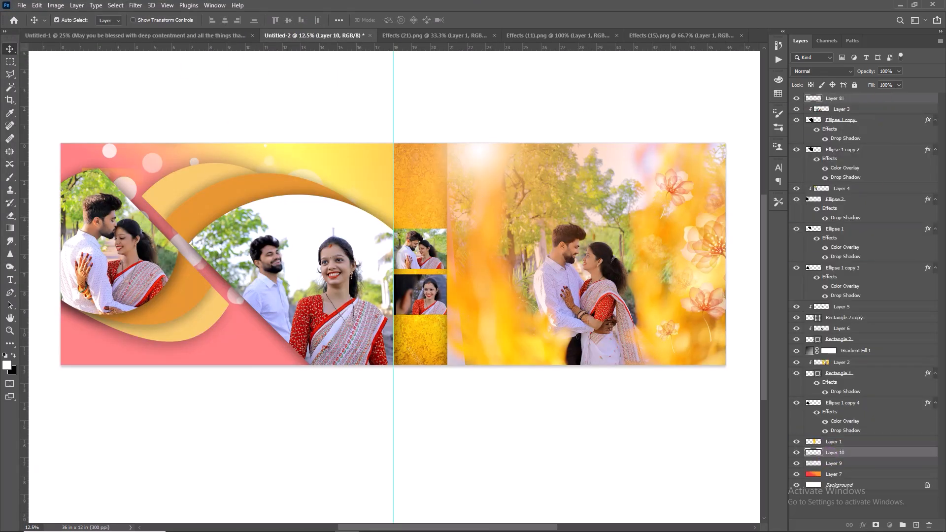
Resize the Effects (15) layer and position it as a glow over the left page's upper-left area.
key(ctrl+t)
mouse_move(105, 159)
mouse_down()
mouse_move(118, 176)
mouse_move(110, 157)
mouse_up()
drag(133, 217, 265, 366)
click(488, 19)
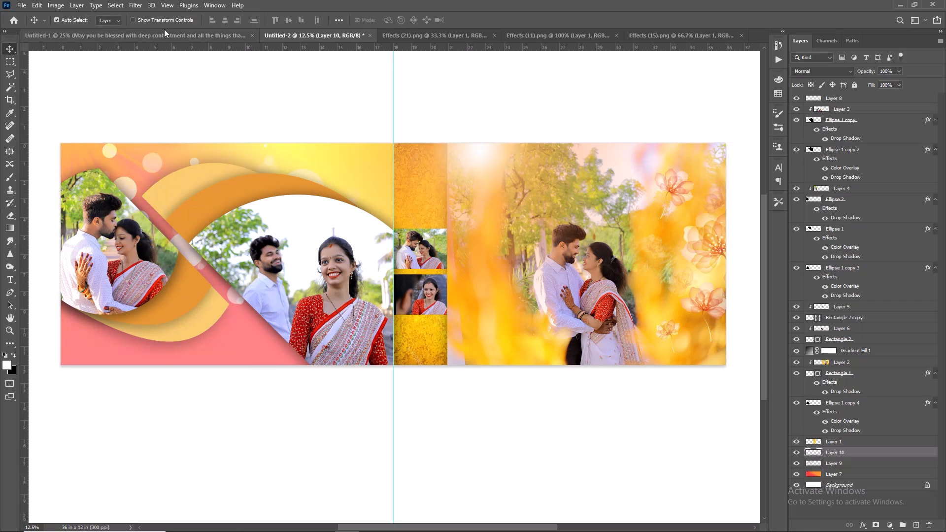
Open the pngwing.com (3) light flare image, bring it into the album spread and move its layer to the top.
click(21, 5)
click(31, 26)
double_click(281, 94)
drag(393, 286, 139, 224)
drag(847, 450, 858, 94)
Enlarge the light flare to about 294% and position it so it shines from the left page's upper-left corner.
key(ctrl+t)
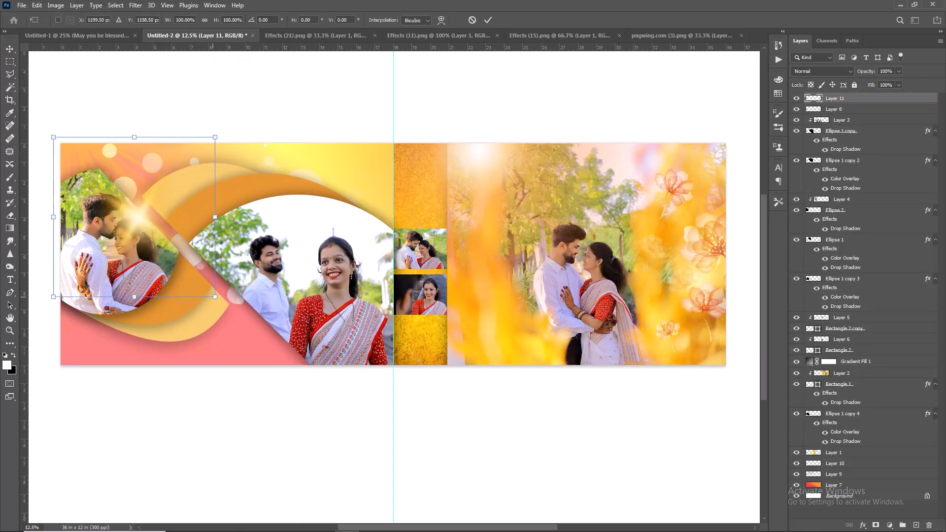
drag(215, 297, 297, 379)
drag(218, 315, 113, 210)
drag(191, 274, 244, 325)
drag(204, 276, 187, 249)
drag(241, 268, 207, 318)
drag(160, 249, 105, 180)
drag(147, 325, 209, 441)
drag(202, 485, 280, 419)
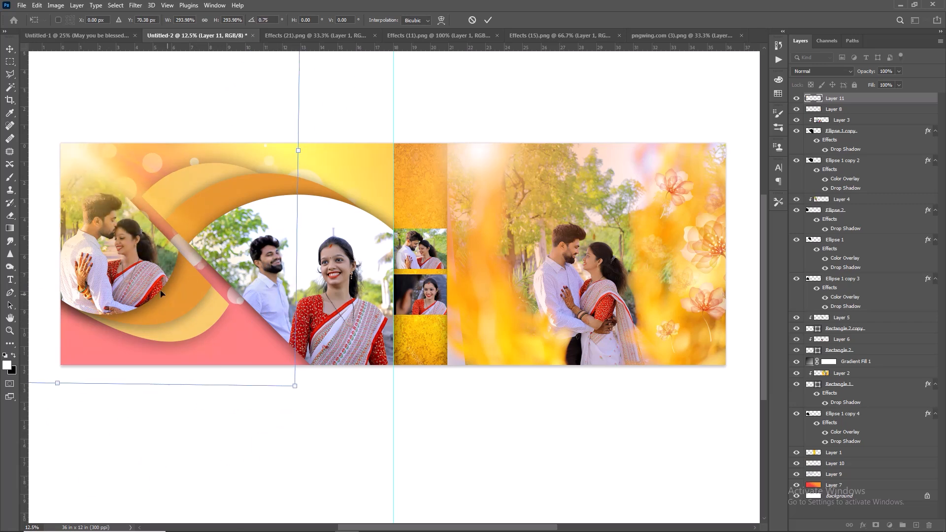
key(Return)
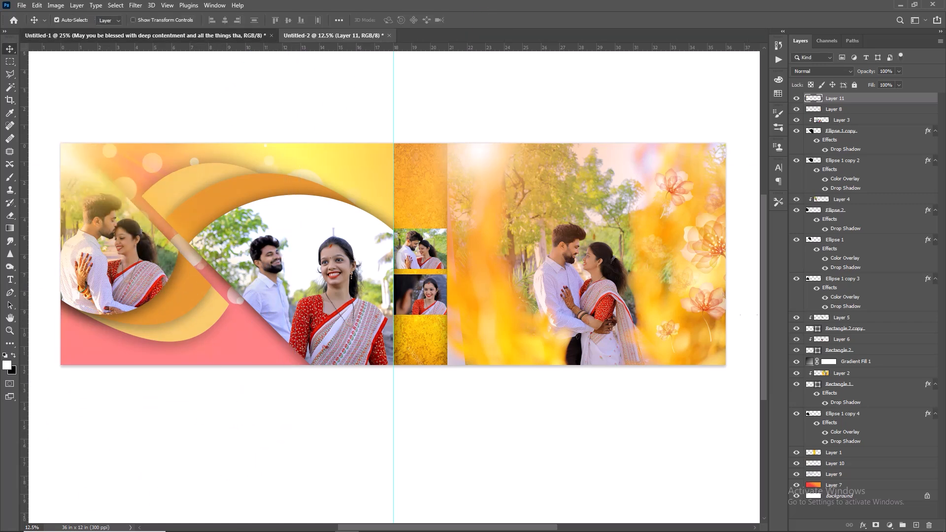
Bring the linked "sweet moments" lettering from Untitled-1 into the album, scaled at the lower left of the right page.
click(87, 35)
drag(567, 209, 735, 261)
drag(711, 222, 594, 201)
drag(670, 223, 500, 354)
key(ctrl+t)
click(567, 240)
click(488, 20)
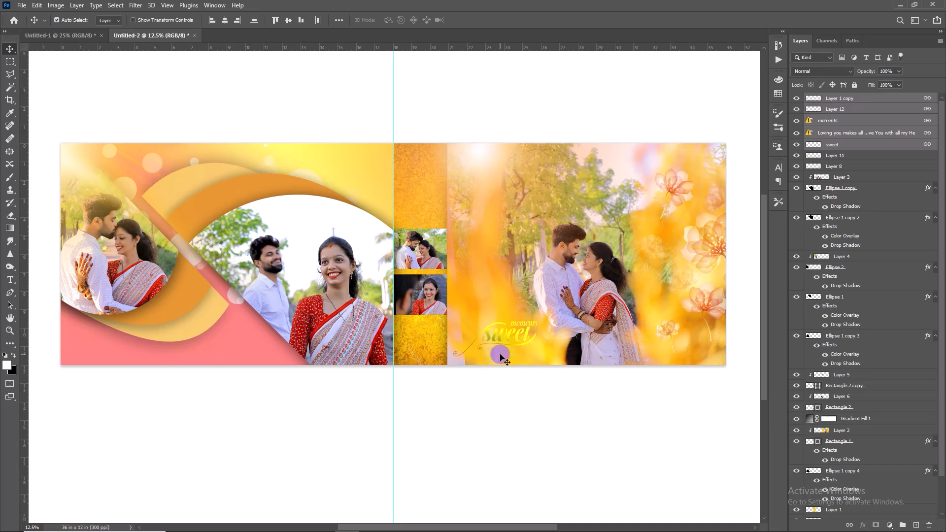
Apply a Color Overlay of #887c63 to the "Loving you makes all the difference" text layer.
click(912, 131)
click(921, 125)
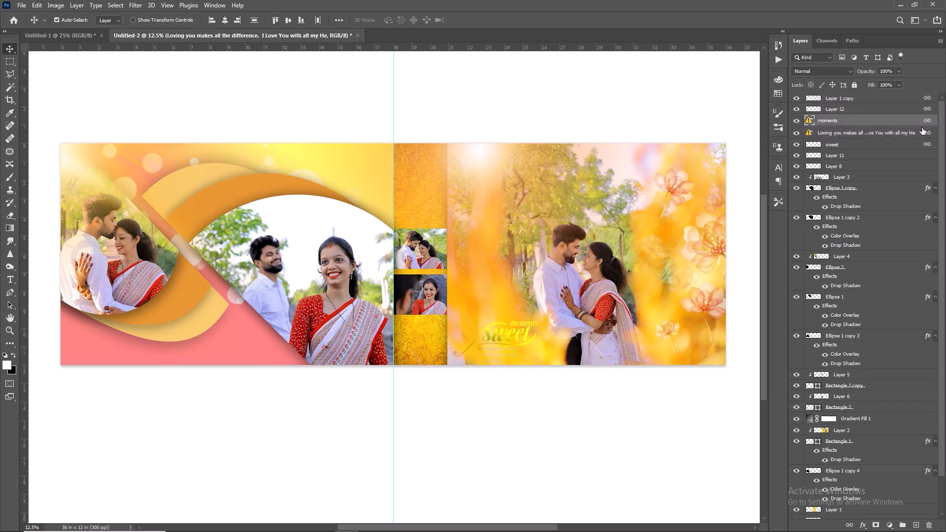
double_click(920, 133)
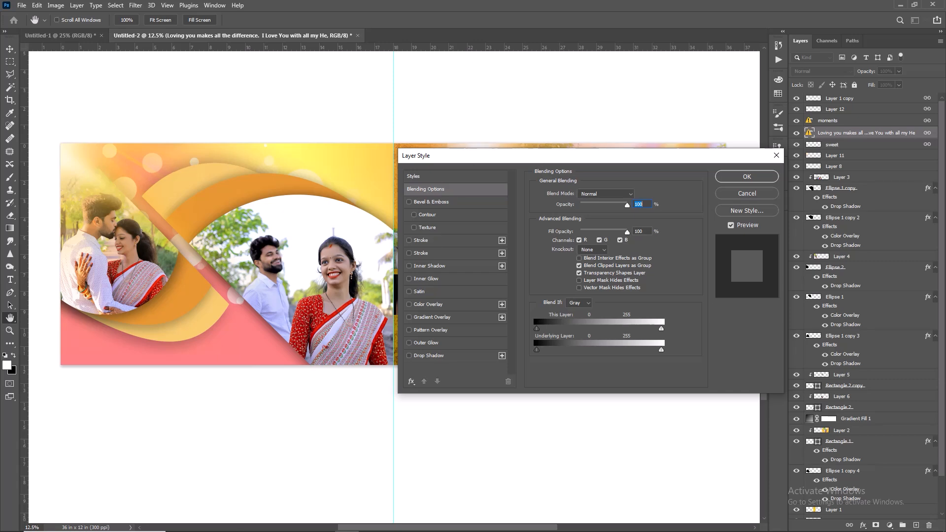
drag(562, 155, 763, 146)
click(641, 295)
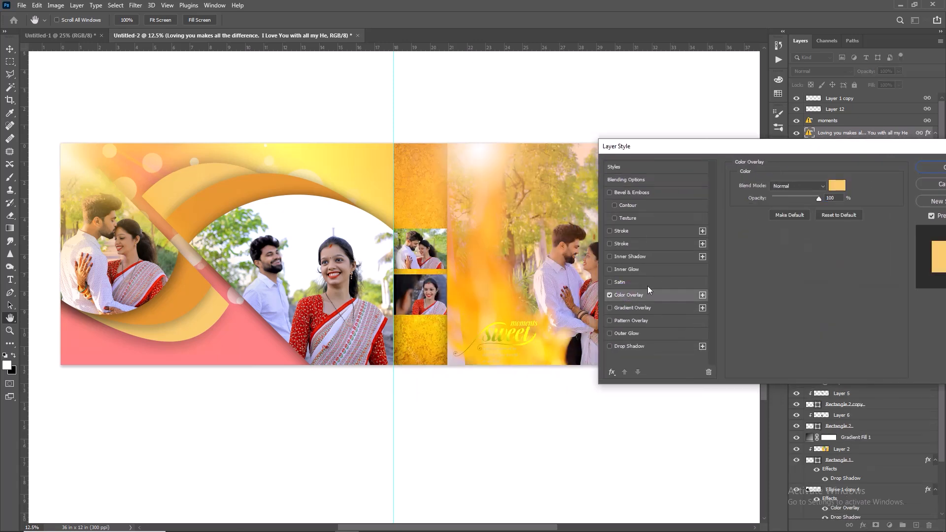
click(834, 190)
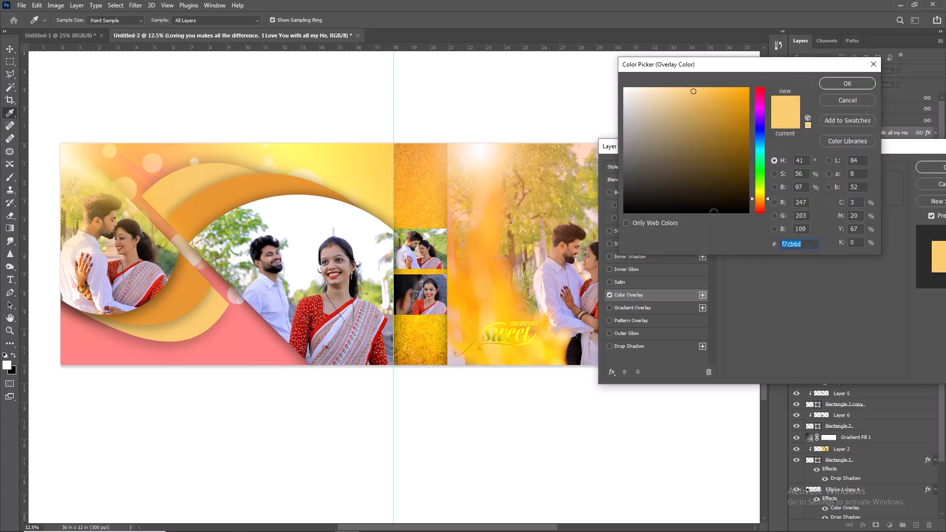
click(711, 204)
click(657, 146)
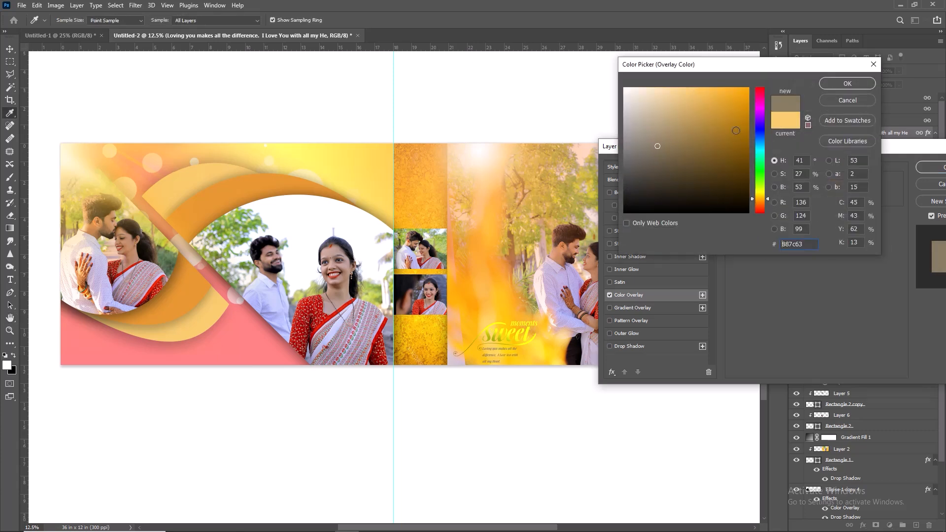
click(847, 83)
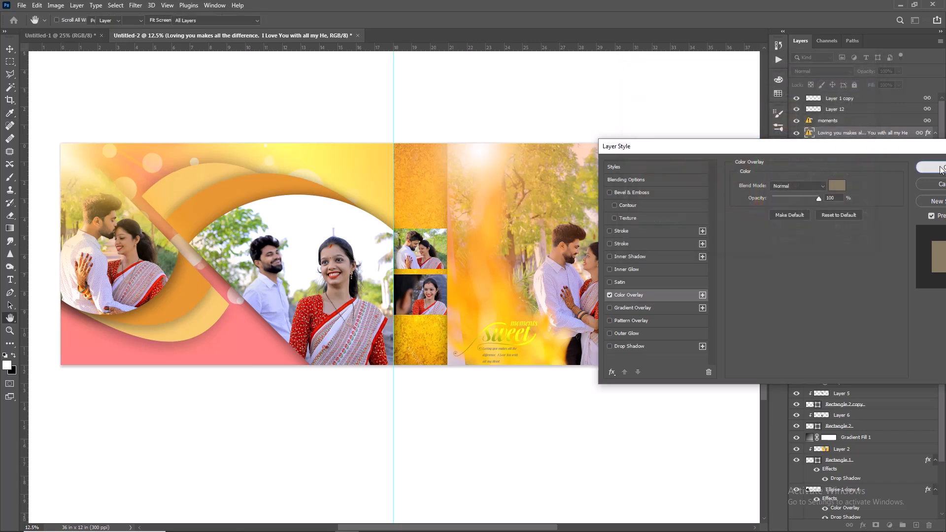
click(940, 168)
Bring the "May you be blessed" text from Untitled-1 into the album and place it at the top of the left page.
click(62, 36)
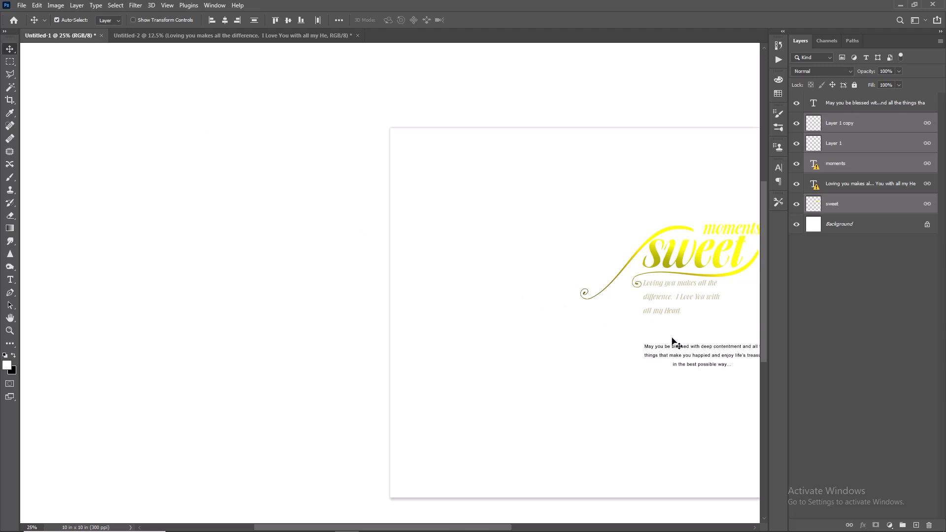
drag(672, 339, 408, 269)
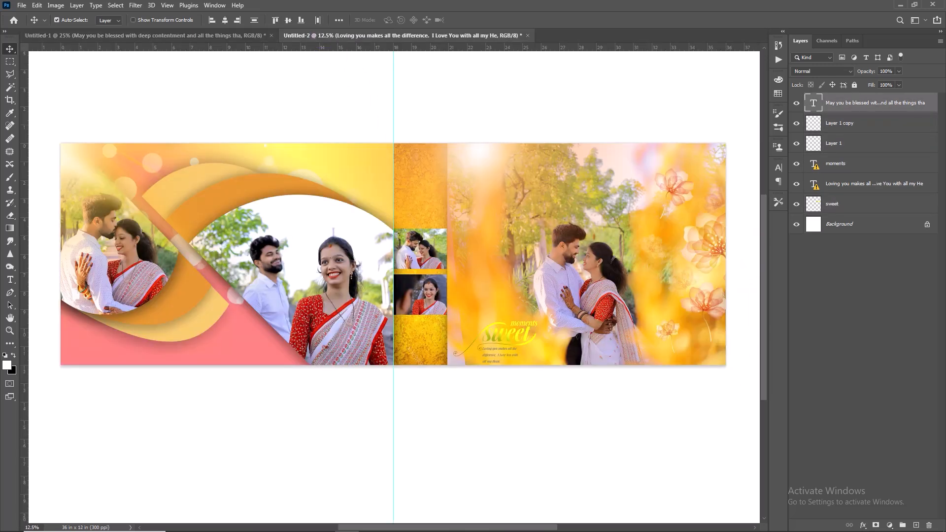
key(ctrl+t)
drag(234, 326, 205, 363)
drag(184, 351, 306, 164)
click(488, 20)
drag(389, 210, 388, 210)
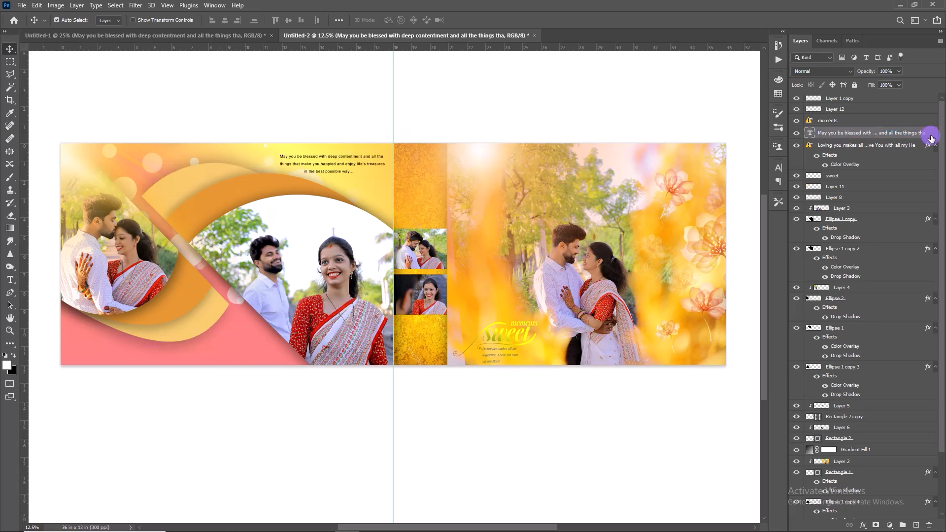
Apply a Color Overlay in the same brownish grey to the "May you be blessed" text layer.
double_click(933, 134)
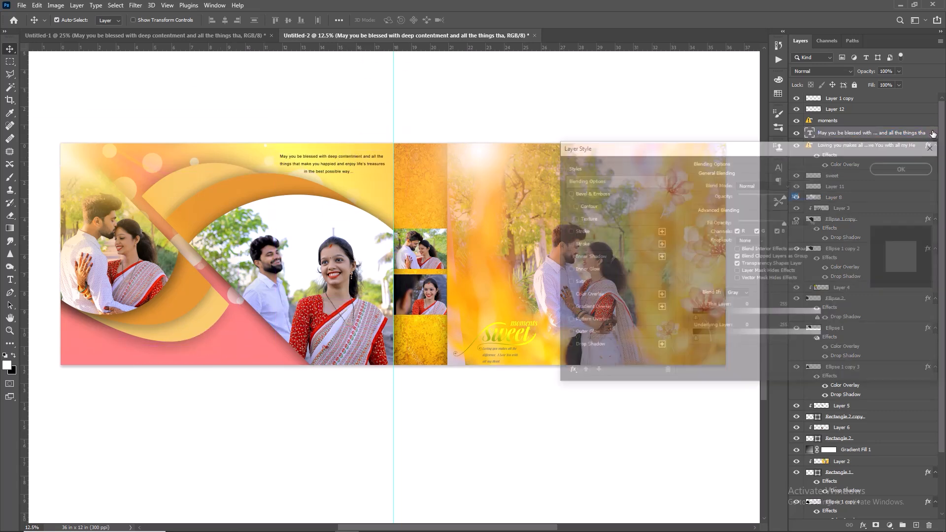
click(607, 298)
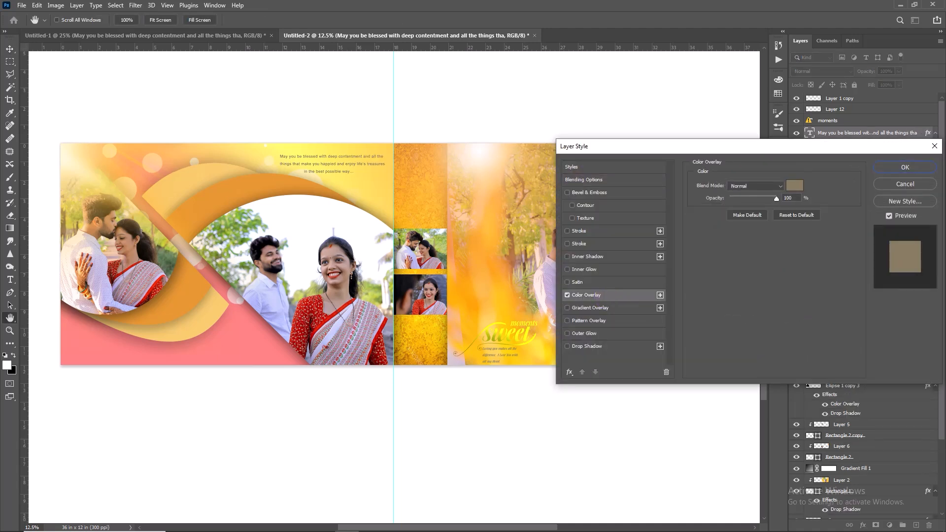
click(911, 171)
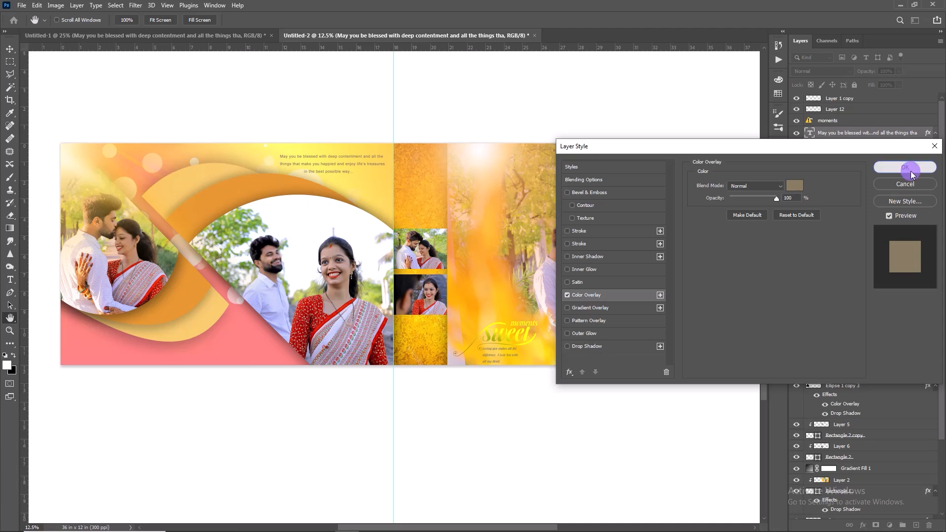
Add a Solid Color fill layer above Layer 6, using orange sampled from the curve on the left page.
click(423, 309)
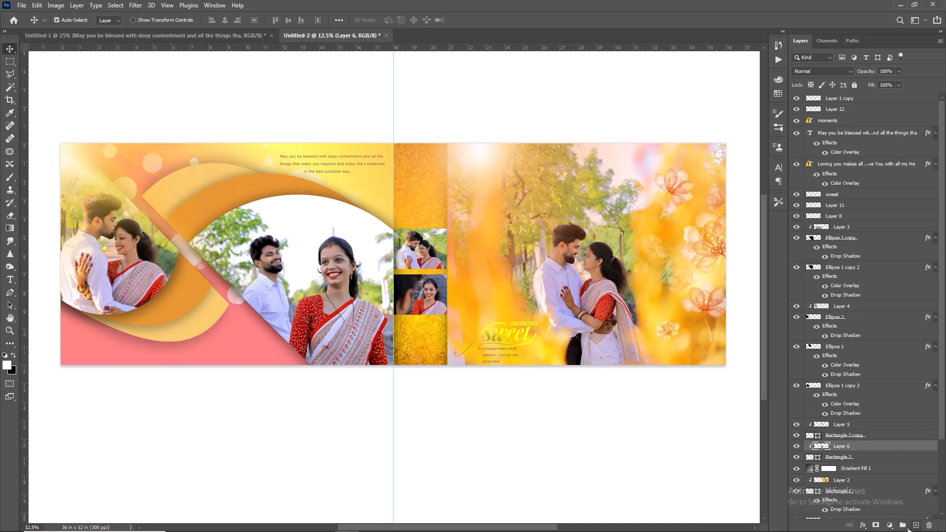
click(890, 526)
click(887, 351)
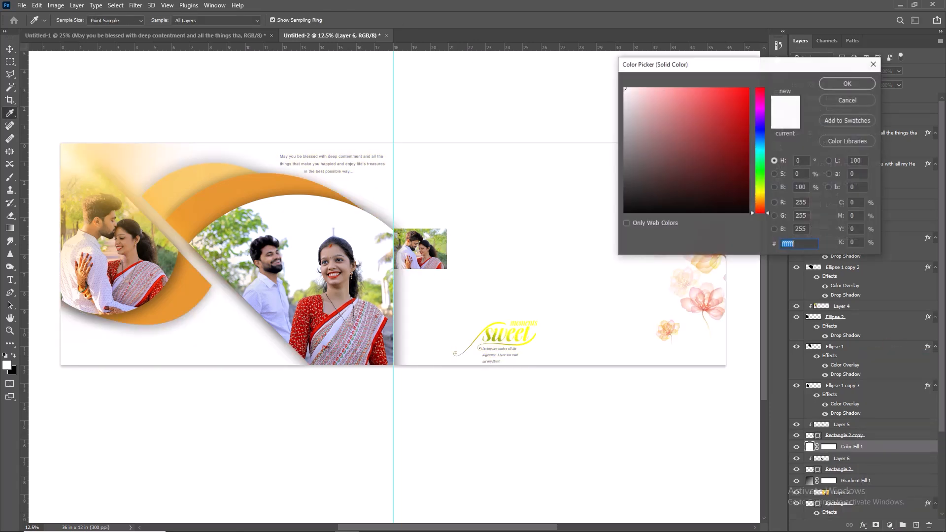
click(345, 197)
click(845, 81)
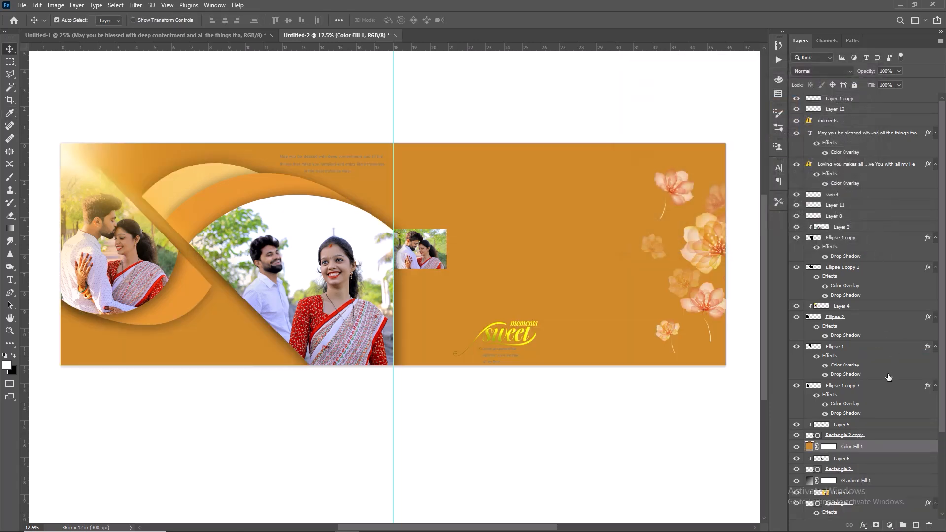
Clip the orange color fill to the lower small photo and set its blend mode to Soft Light.
right_click(873, 445)
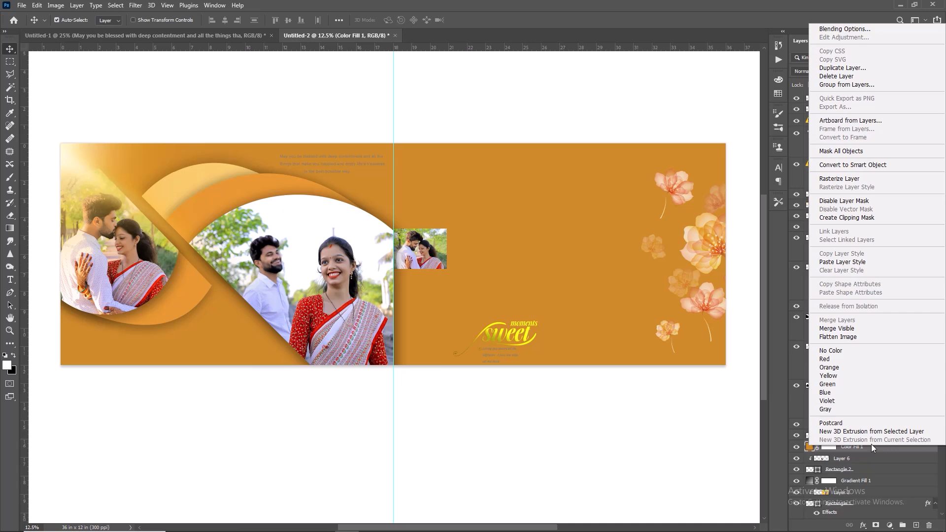
click(853, 219)
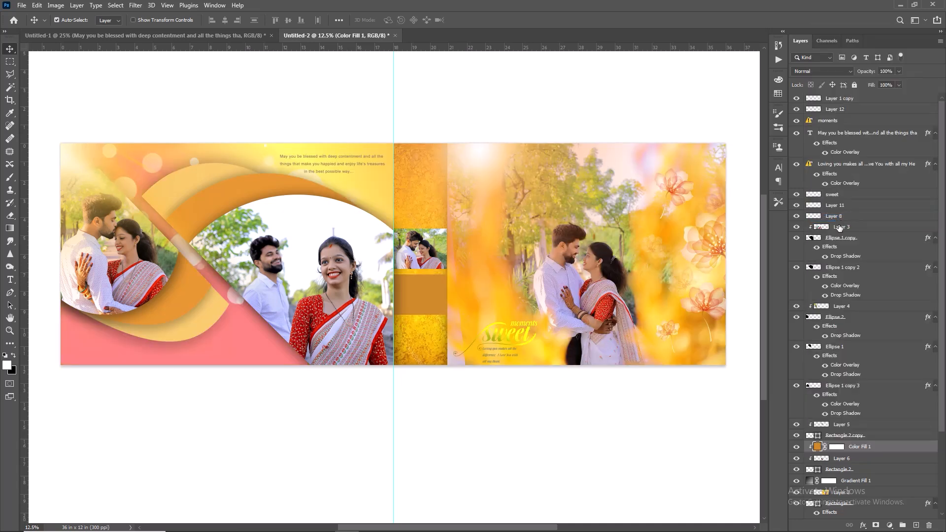
click(820, 71)
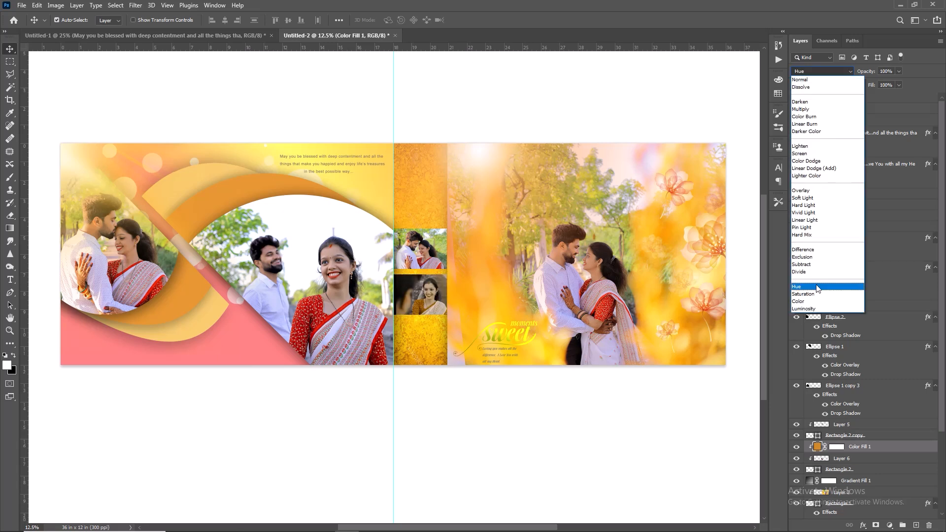
click(831, 200)
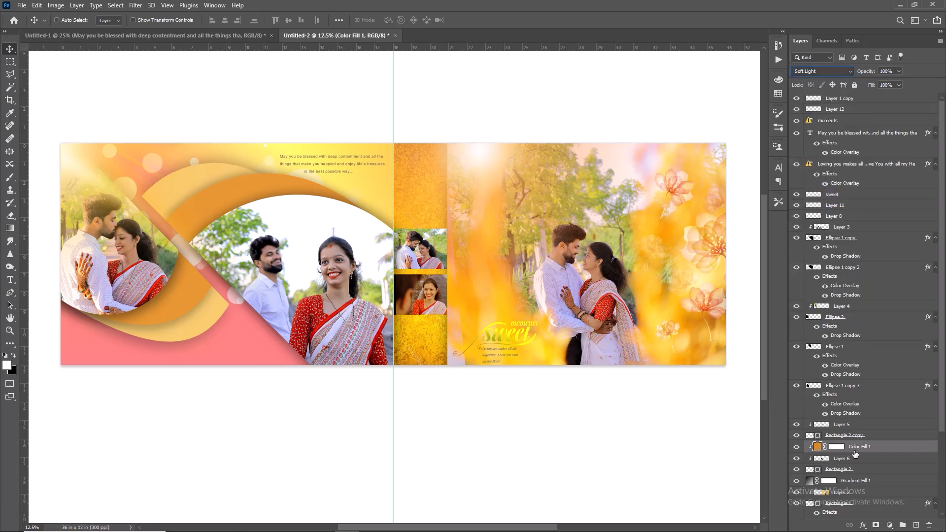
Duplicate the orange color fill, move the copy above Layer 5, clip it to the upper small photo and compare the effect.
ctrl+click(427, 267)
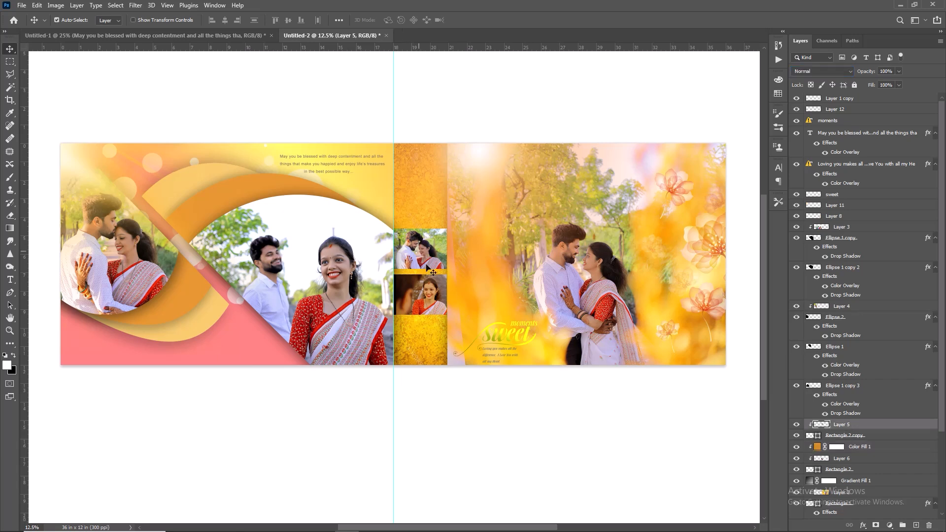
click(858, 446)
key(ctrl+j)
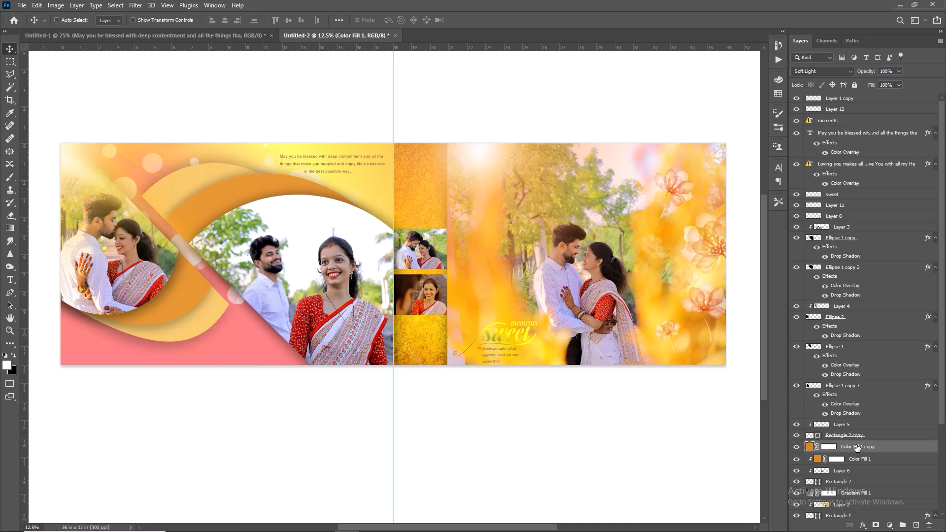
drag(839, 445, 844, 424)
right_click(844, 425)
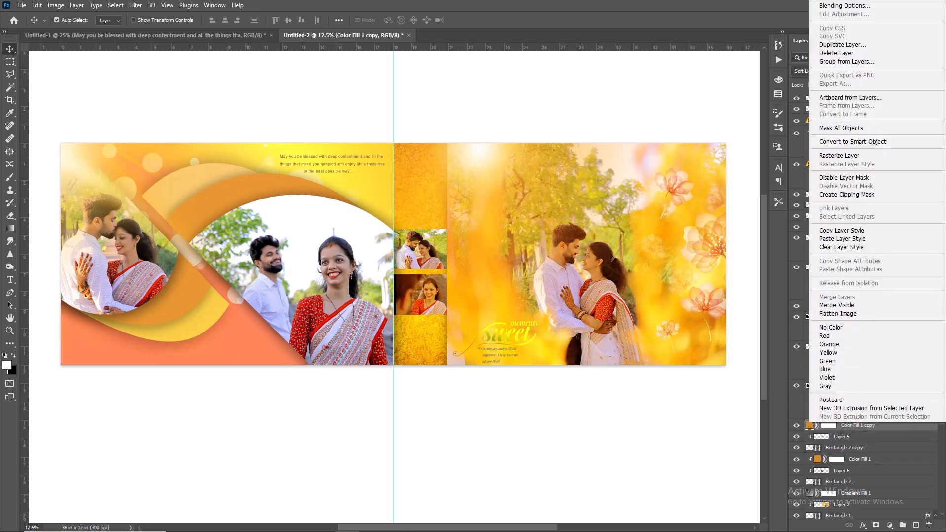
click(841, 195)
click(842, 437)
click(845, 427)
click(797, 426)
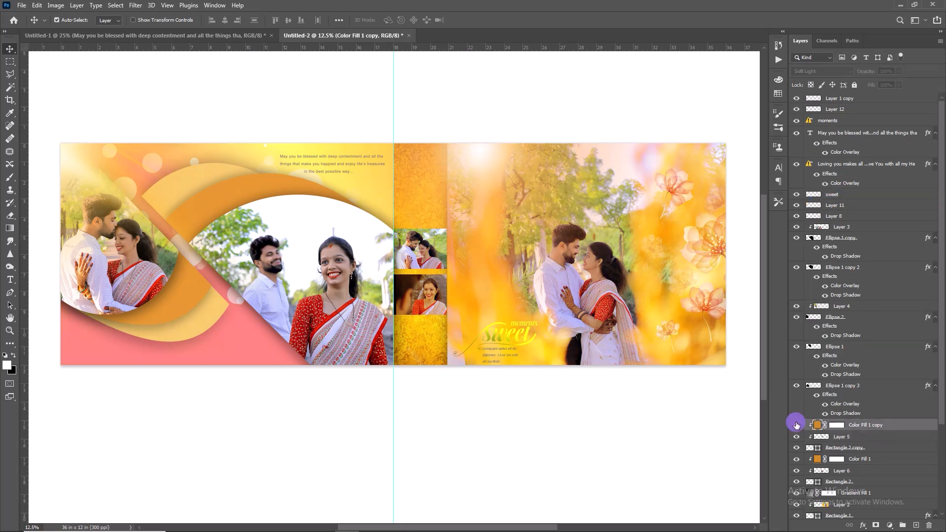
click(796, 425)
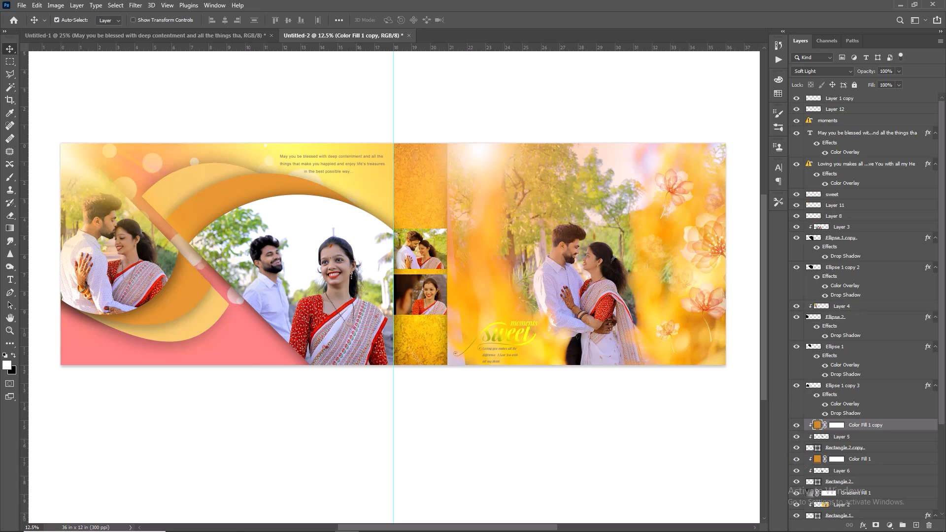
Duplicate the Color Fill 1 copy layer, move the duplicate above Layer 3 and clip it to the large curved couple photo.
click(465, 342)
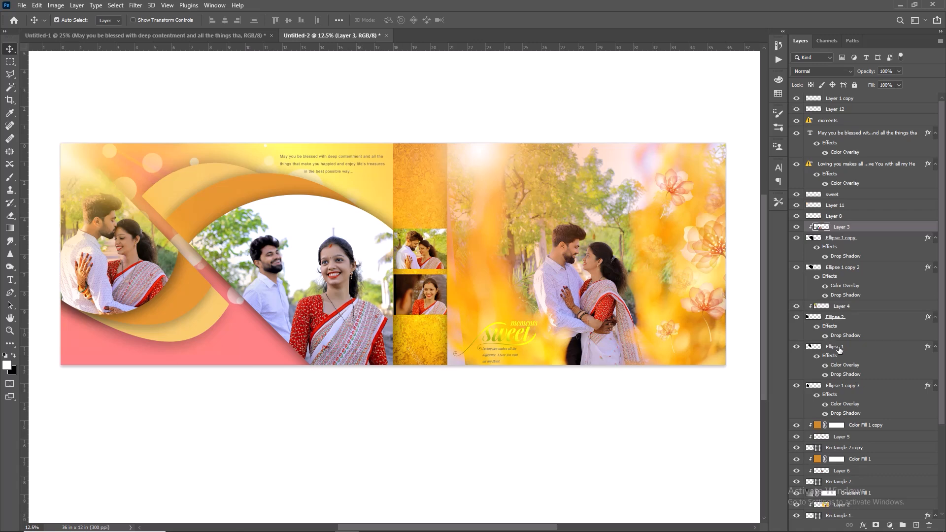
click(841, 425)
key(ctrl+j)
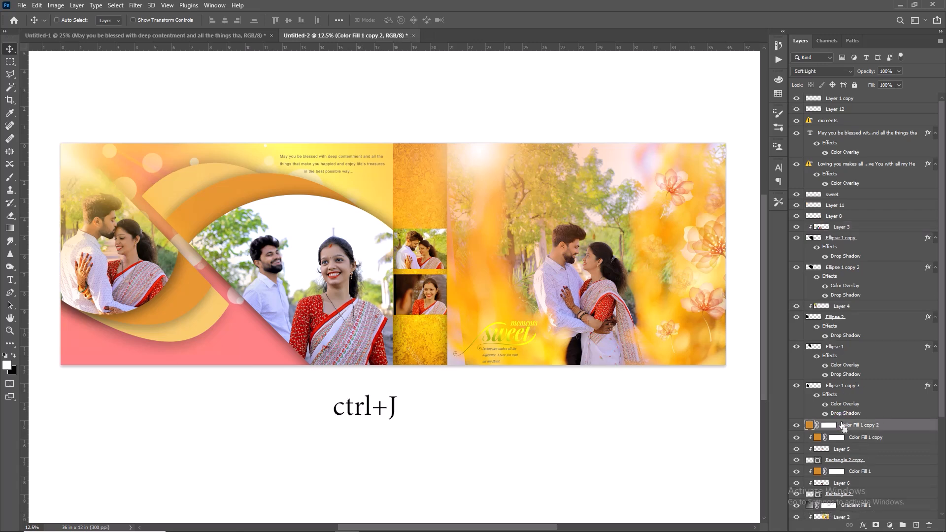
drag(840, 426, 833, 229)
right_click(858, 227)
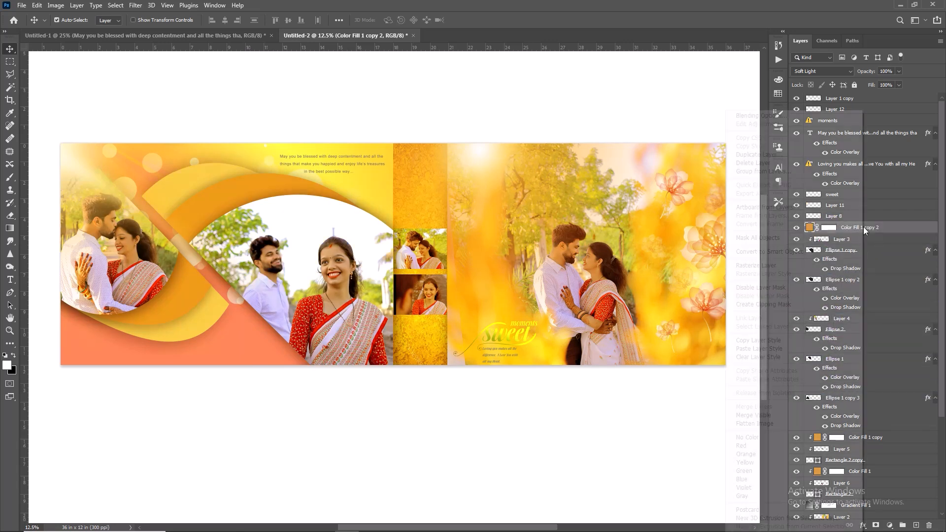
click(749, 306)
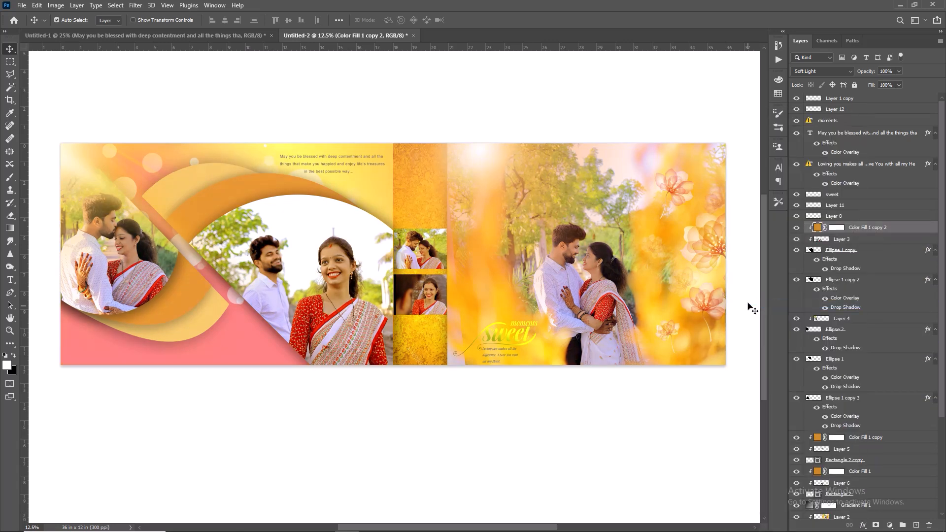
Set the large photo's orange fill to Hard Light with Fill at 46% and compare the photo with and without it.
click(833, 71)
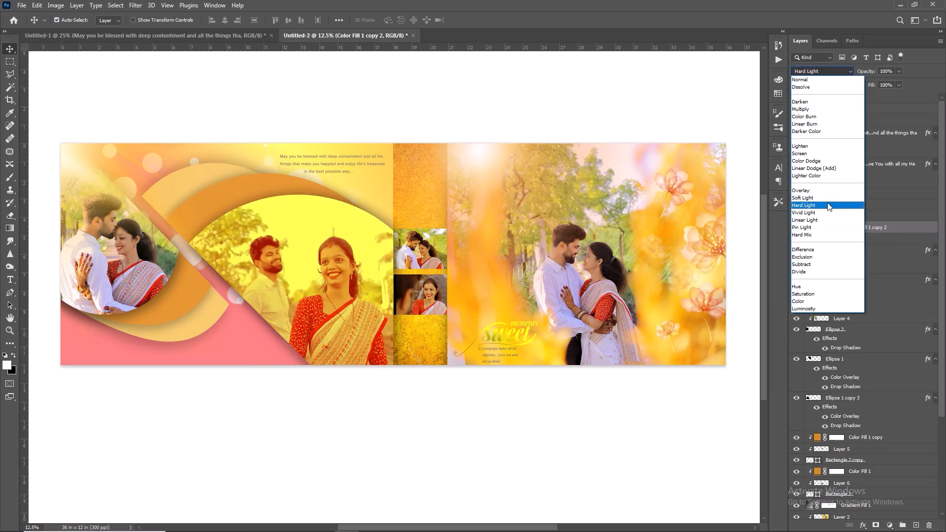
click(829, 206)
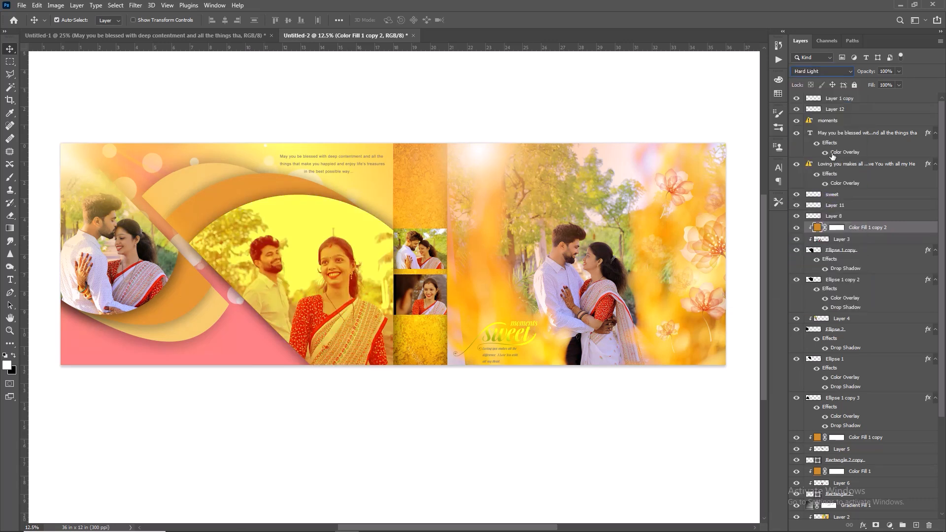
drag(869, 89, 832, 85)
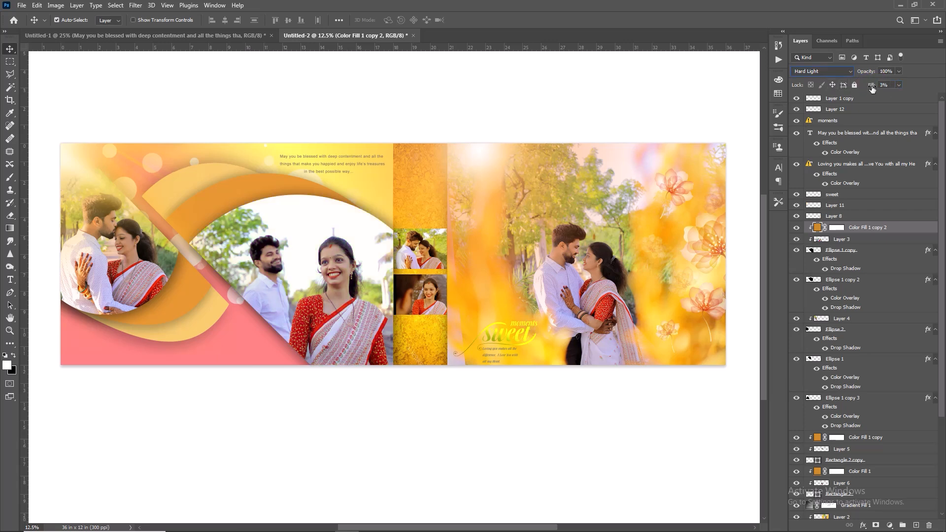
drag(873, 89, 893, 89)
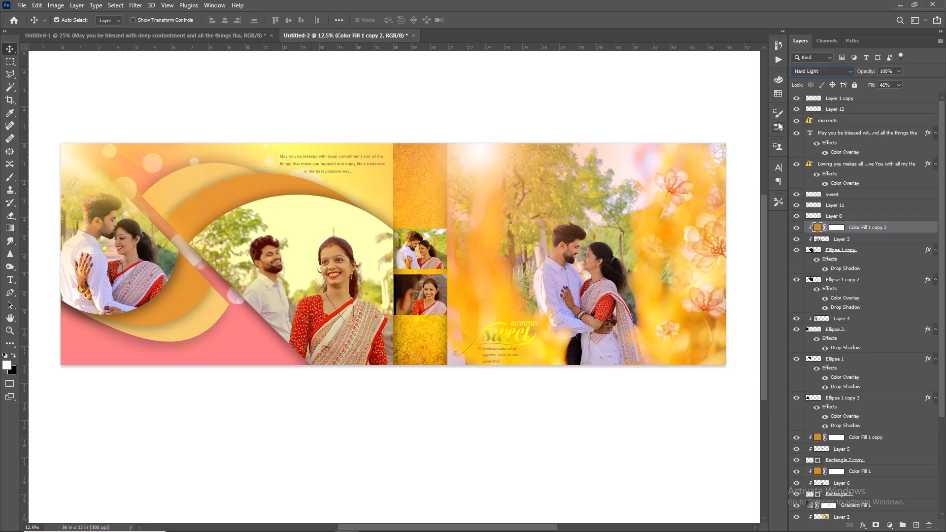
click(799, 227)
click(799, 227)
Examine both pages of the album spread at 25% zoom, then fit the whole spread in view.
drag(505, 526, 268, 491)
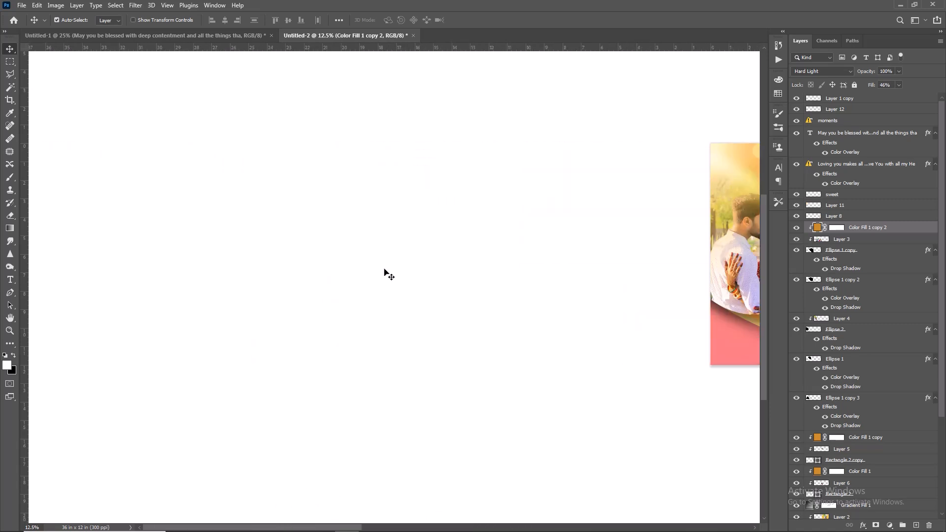
scroll(403, 259, up, 1)
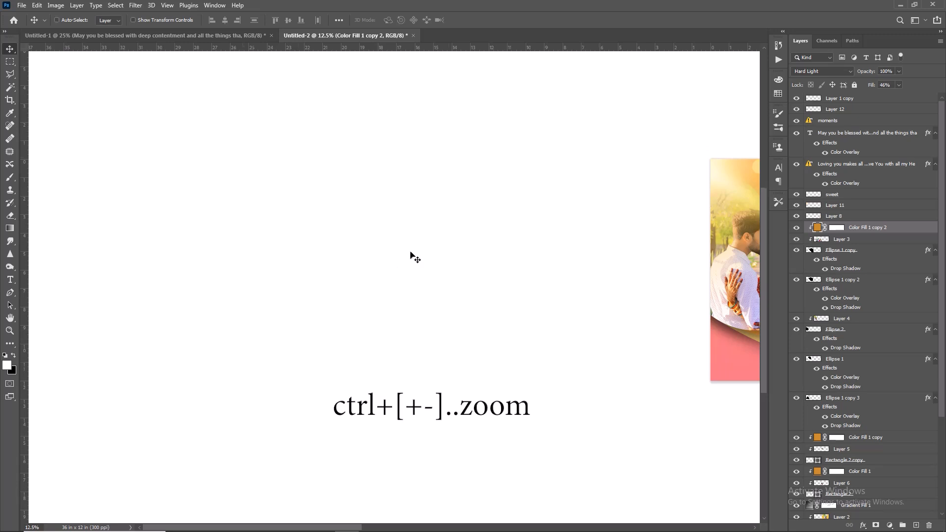
key(ctrl+plus)
key(ctrl+plus)
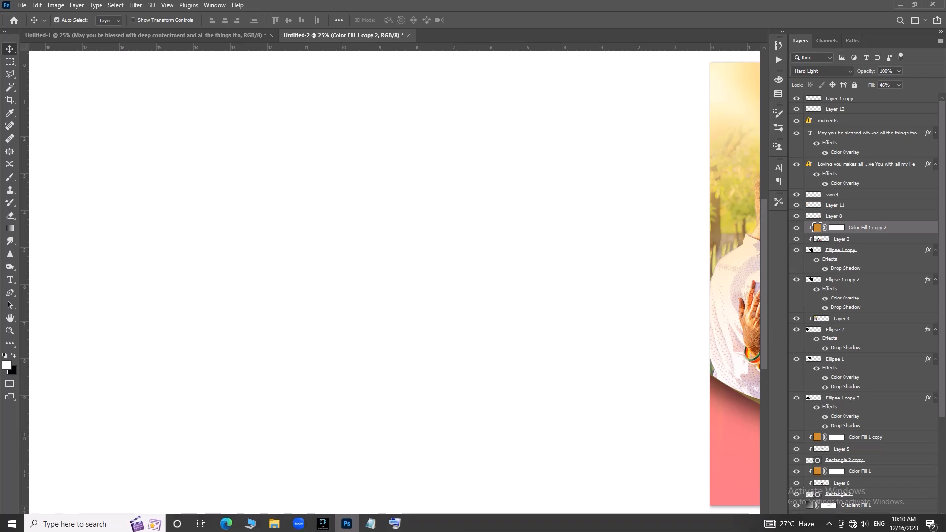
drag(214, 528, 359, 527)
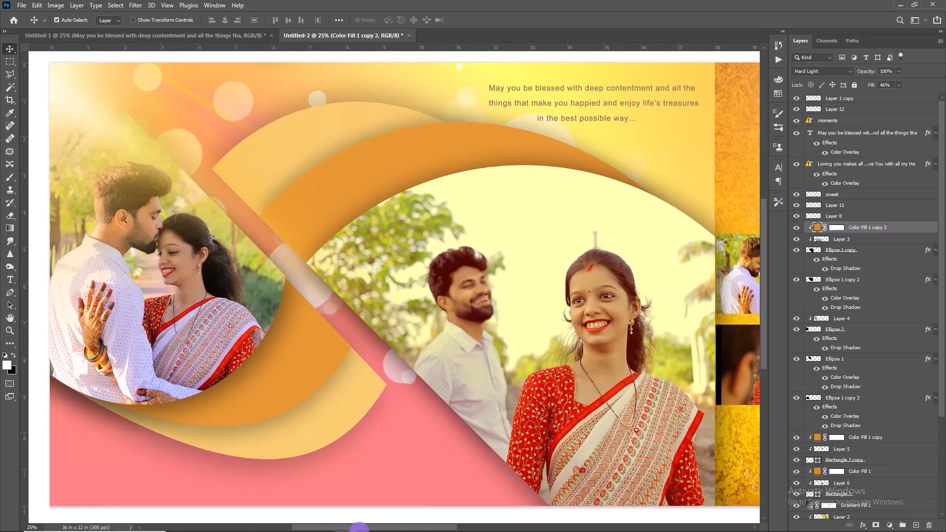
drag(359, 527, 504, 527)
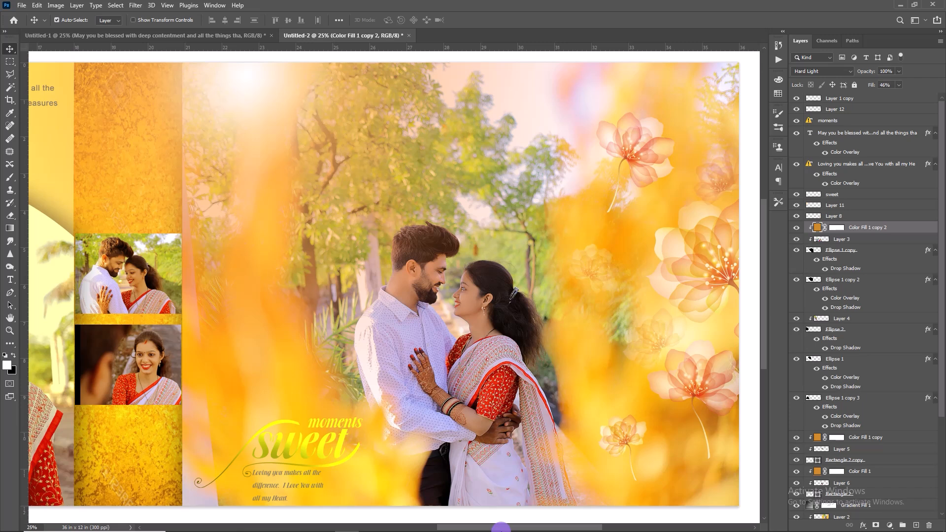
drag(501, 526, 416, 528)
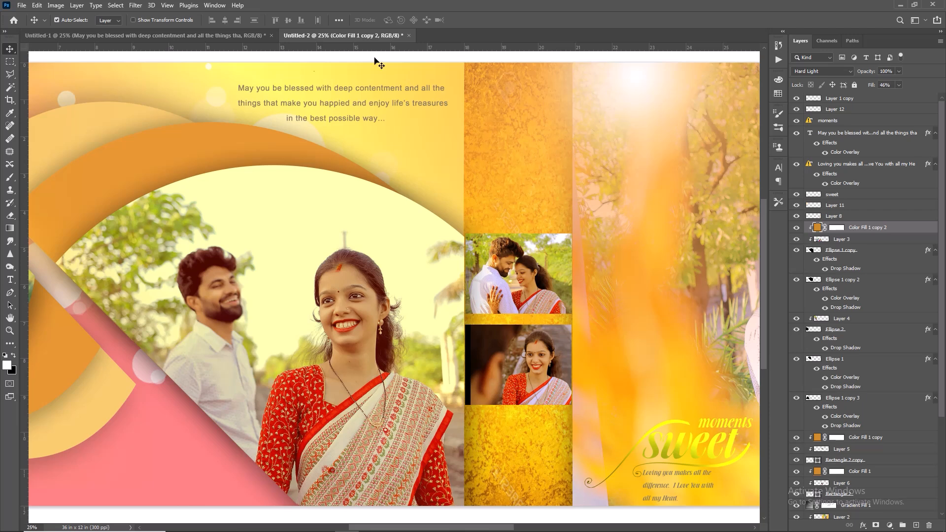
click(57, 20)
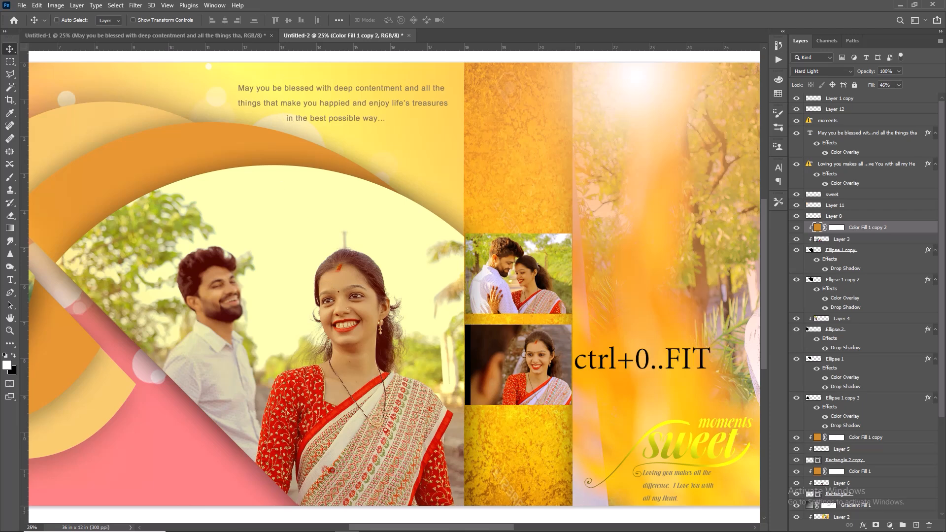
key(ctrl+0)
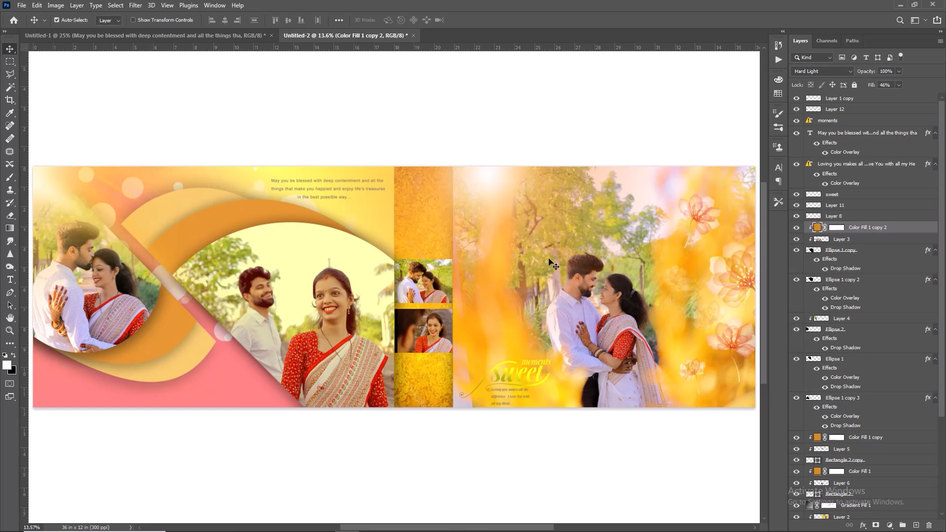